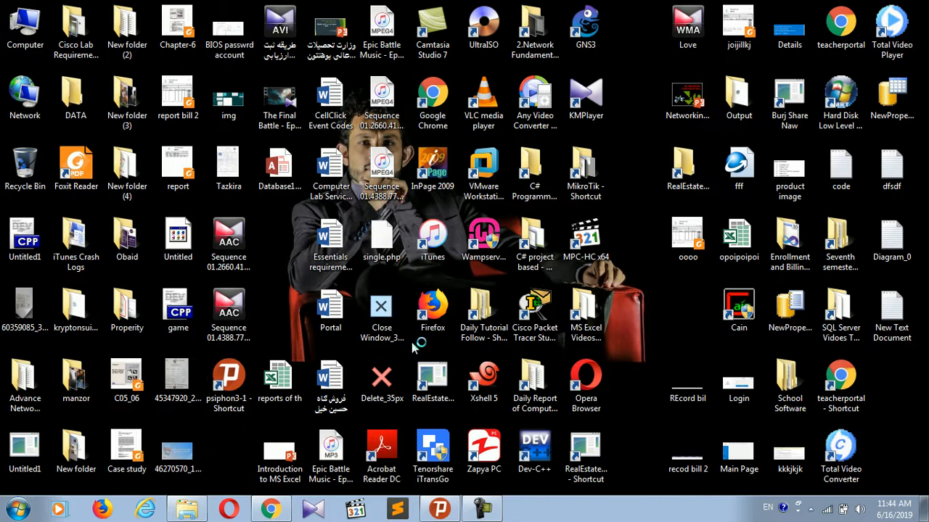
Launch Excel and dismiss the Office activation wizard
double_click(585, 379)
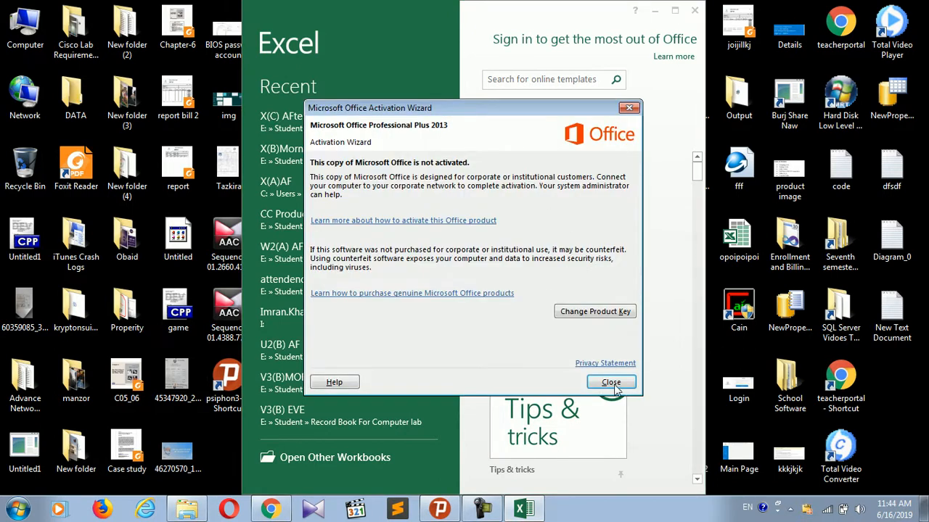
left_click(608, 386)
left_click(630, 109)
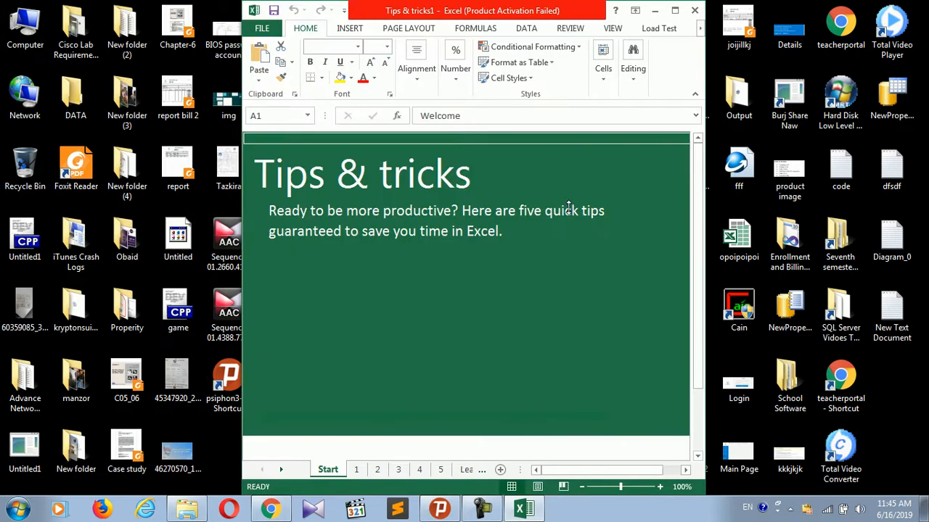
Create a new blank workbook from the open Tips & tricks workbook
left_click(464, 290)
double_click(426, 116)
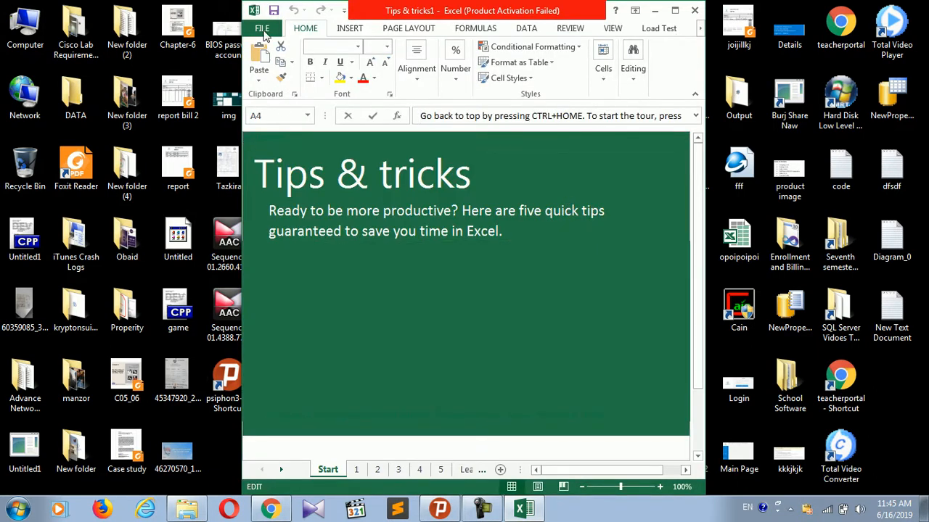
left_click(263, 29)
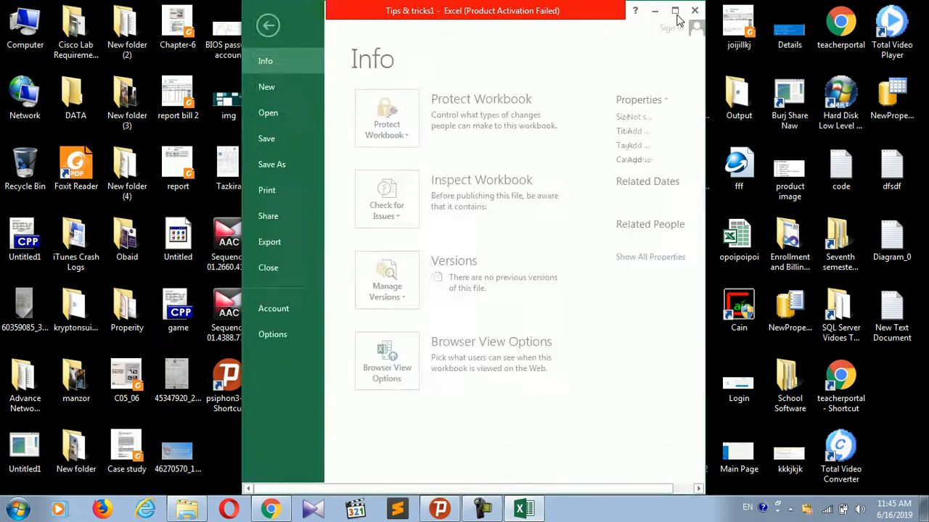
left_click(676, 11)
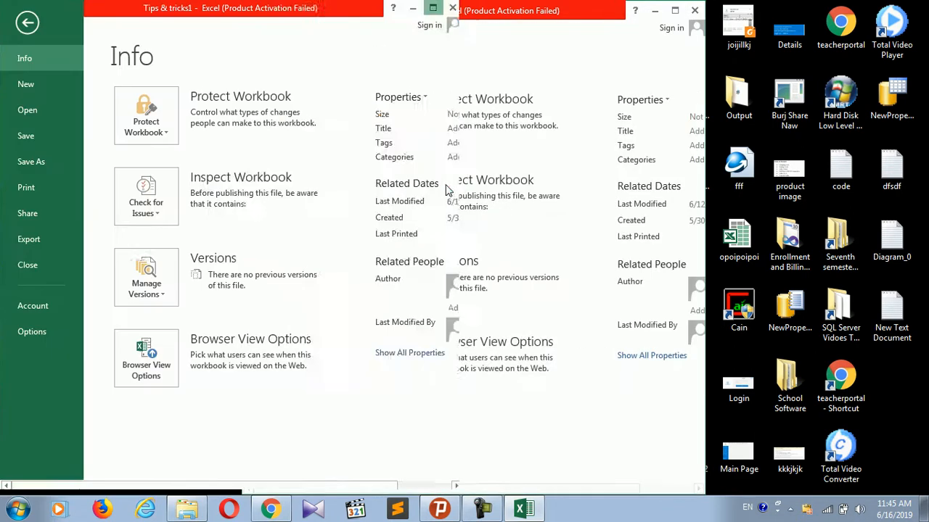
left_click(433, 8)
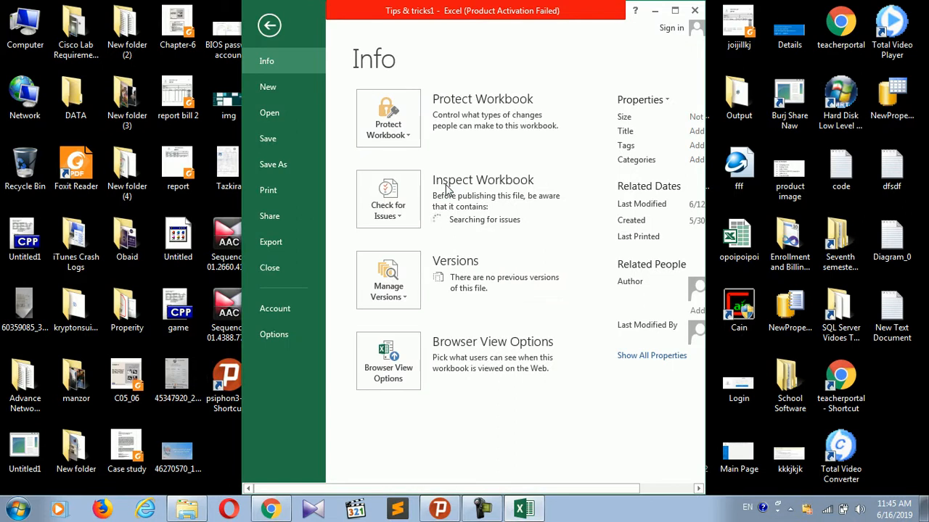
left_click(272, 86)
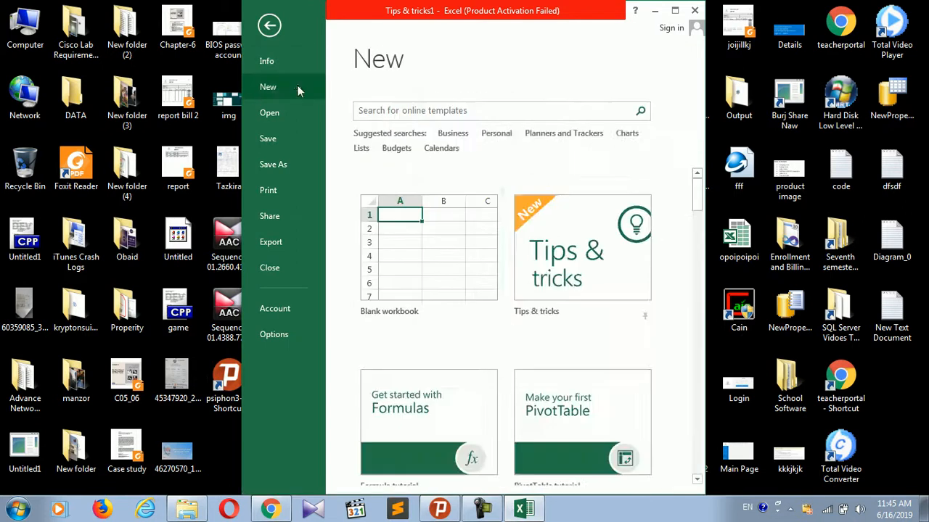
left_click(449, 270)
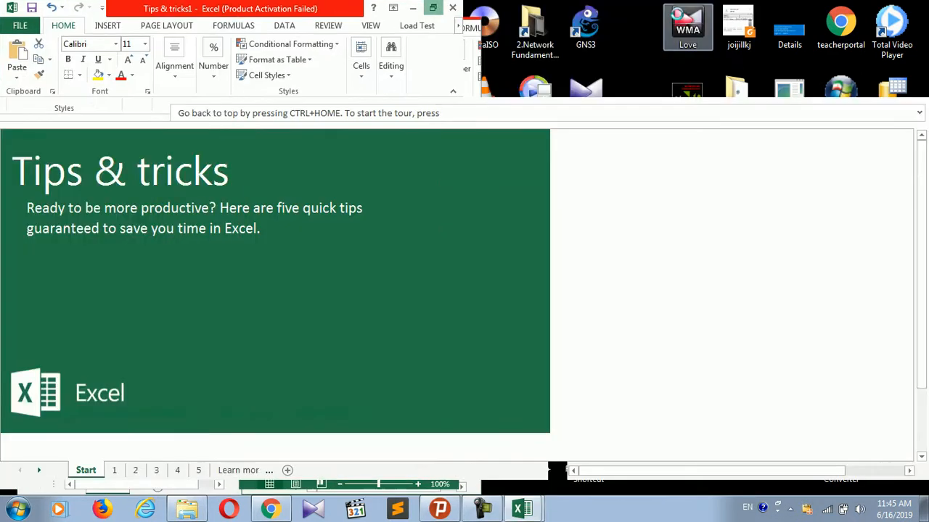
Close the Tips & tricks workbook without saving and maximize the blank workbook's window
left_click(918, 8)
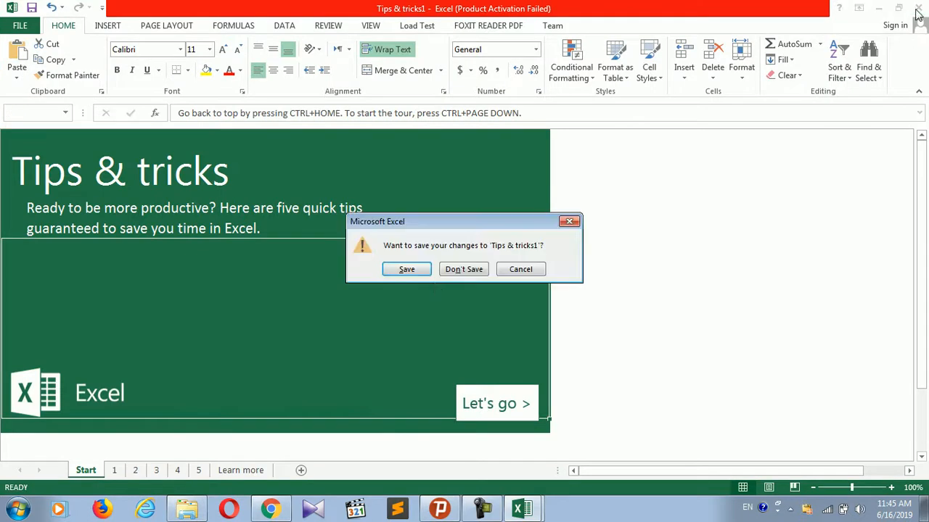
left_click(454, 271)
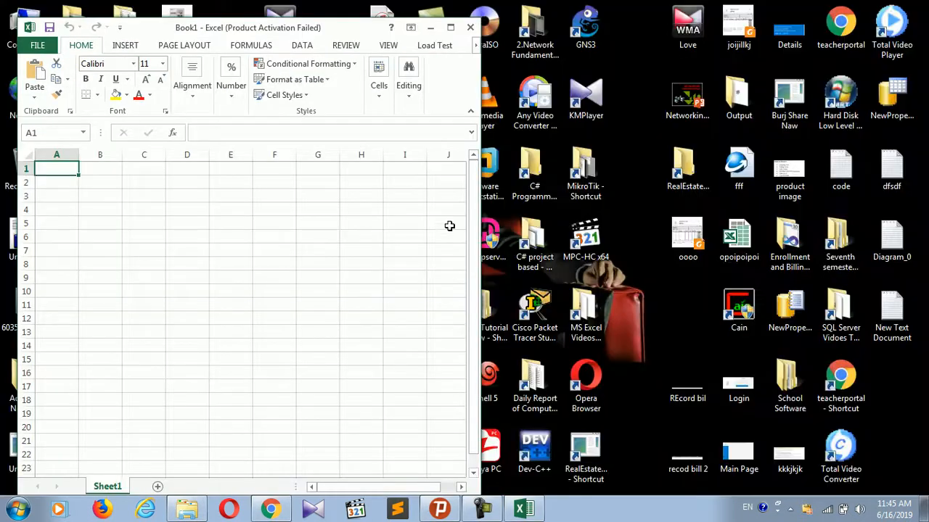
left_click(452, 28)
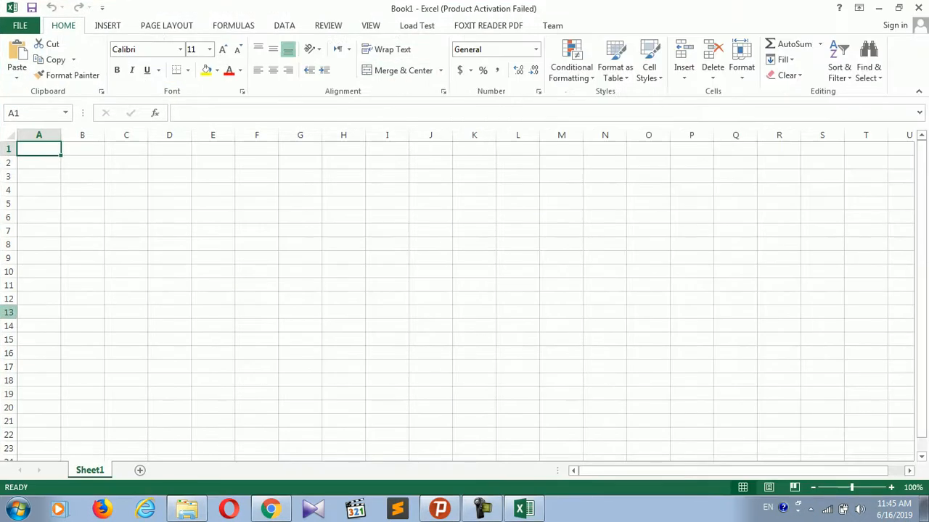
Enter the column headers Name, Major and Fees in cells A8 to C8
left_click(7, 312)
left_click(63, 262)
left_click(34, 250)
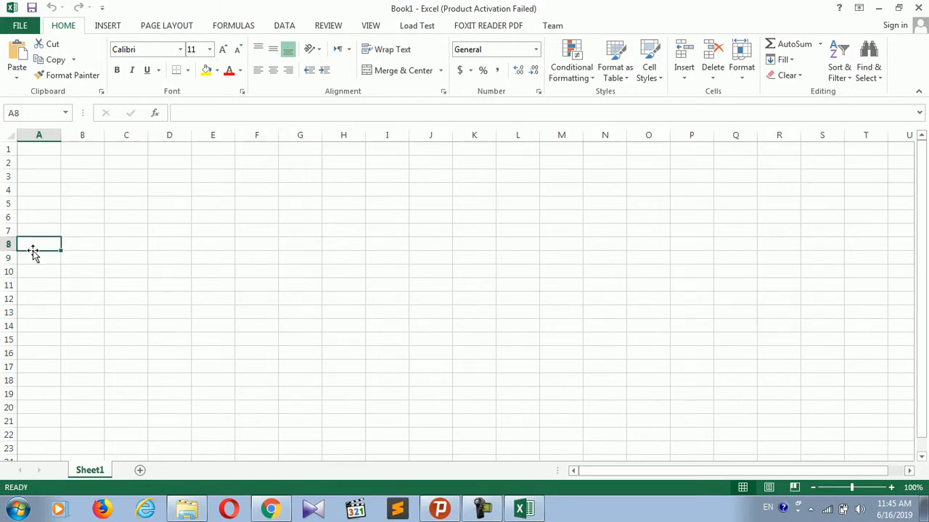
type("Name")
key("Tab")
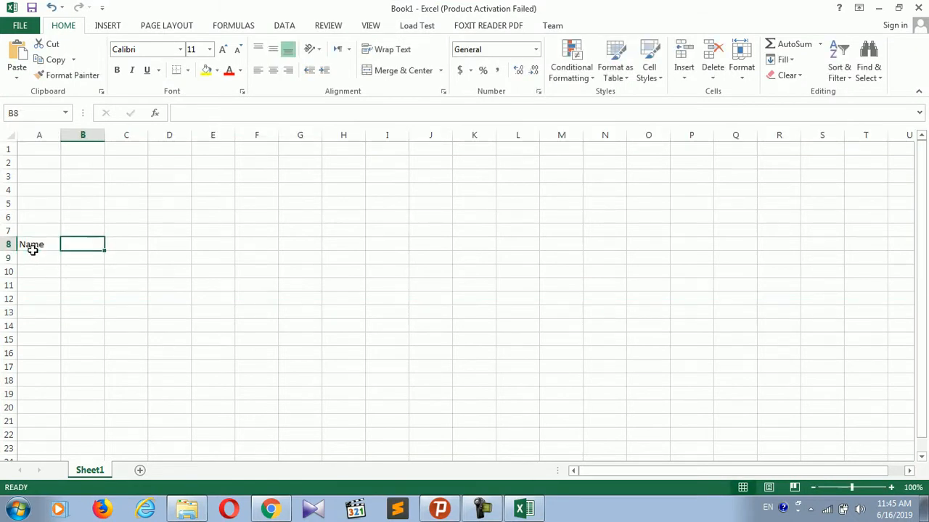
type("Major")
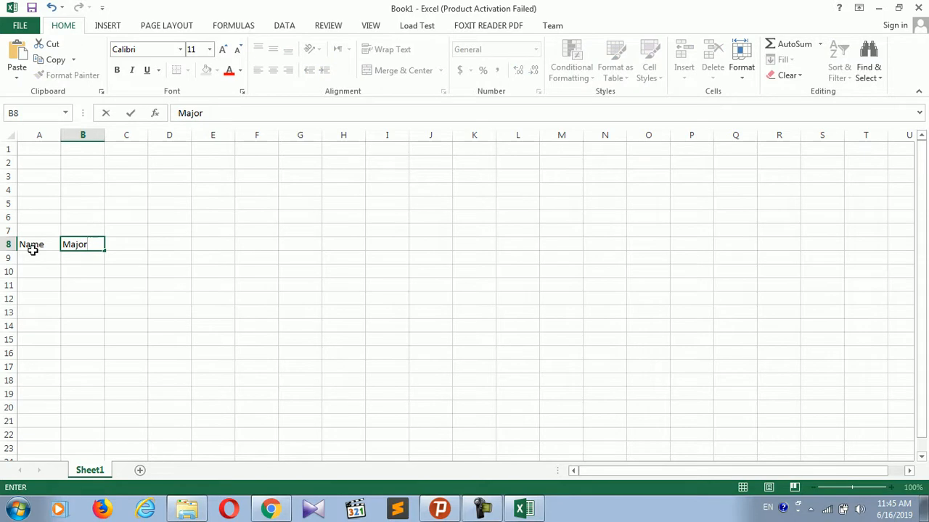
key("Tab")
type("Fe")
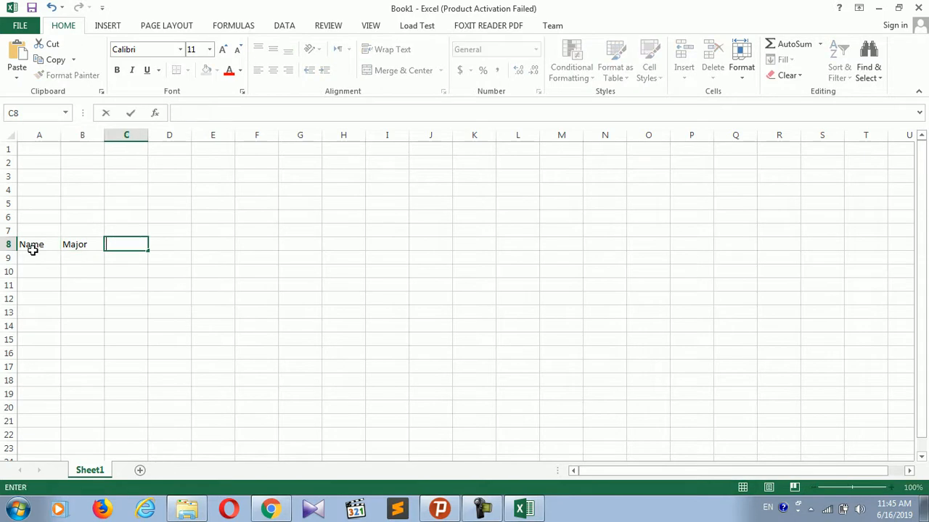
key("Tab")
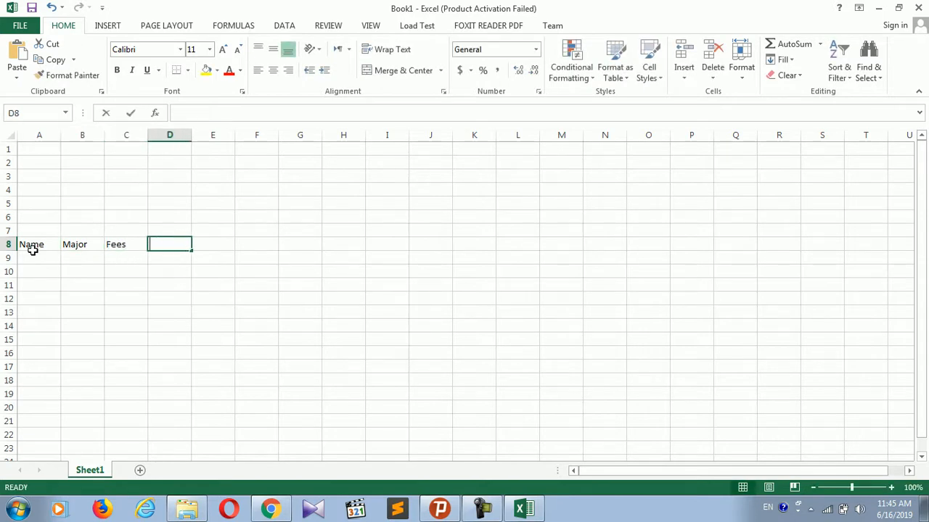
Add the column headers Extra Fee and Total in cells D8 and E8
type("Extra ")
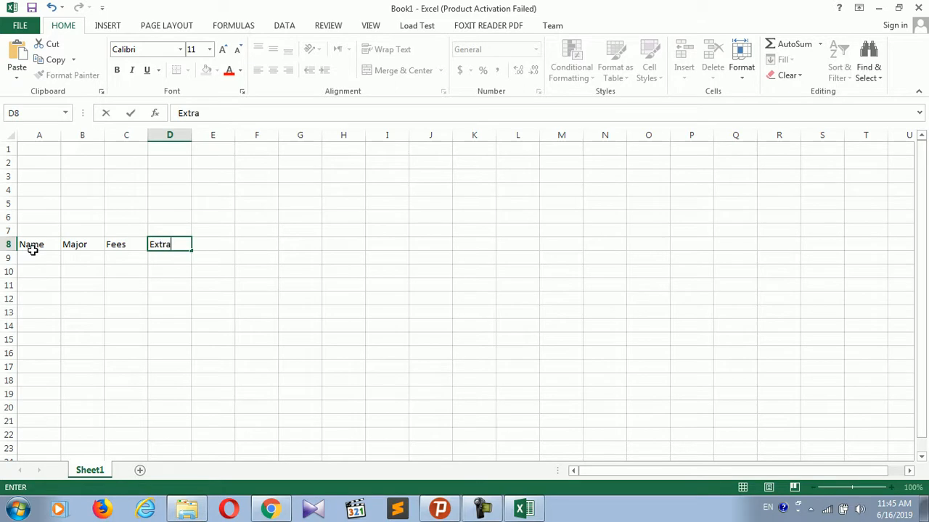
type("Fee")
key("Tab")
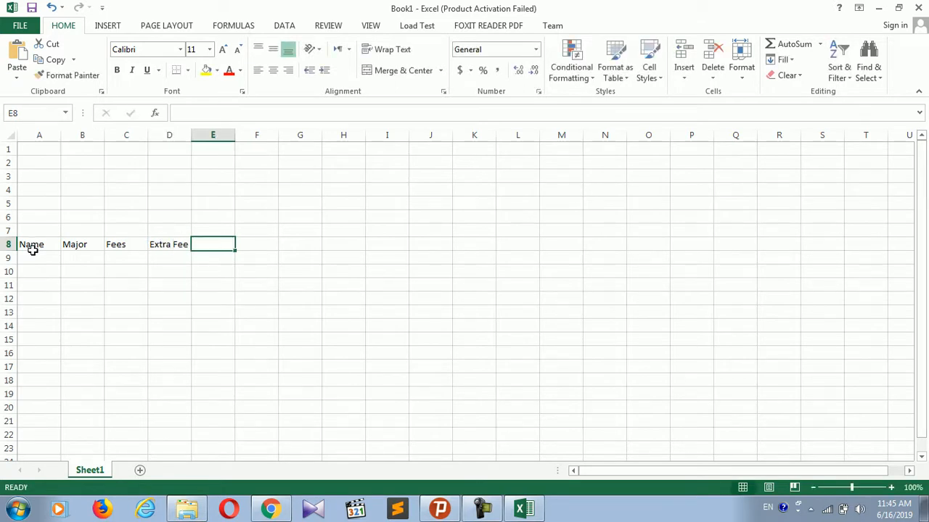
type("To")
type("otal")
key("Tab")
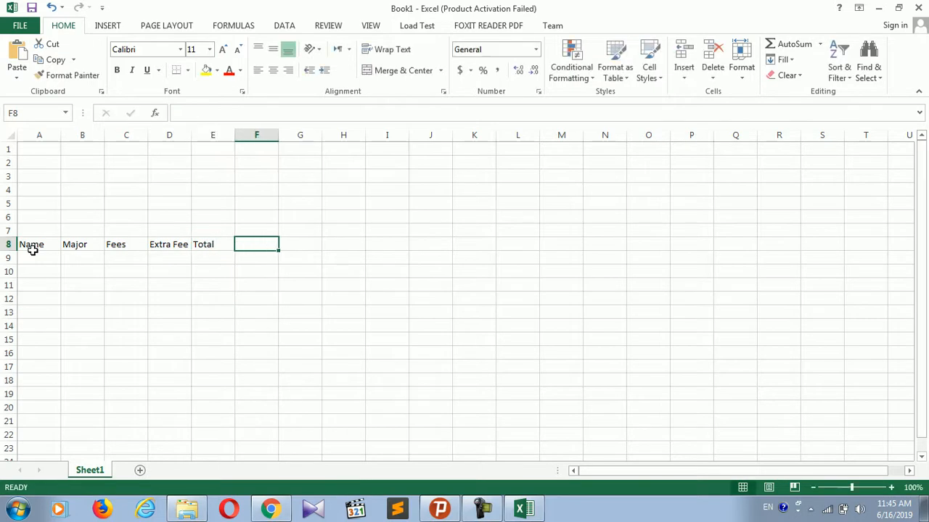
Fill in the first four students' names under the Name header, in cells A9 to A12
left_click(36, 261)
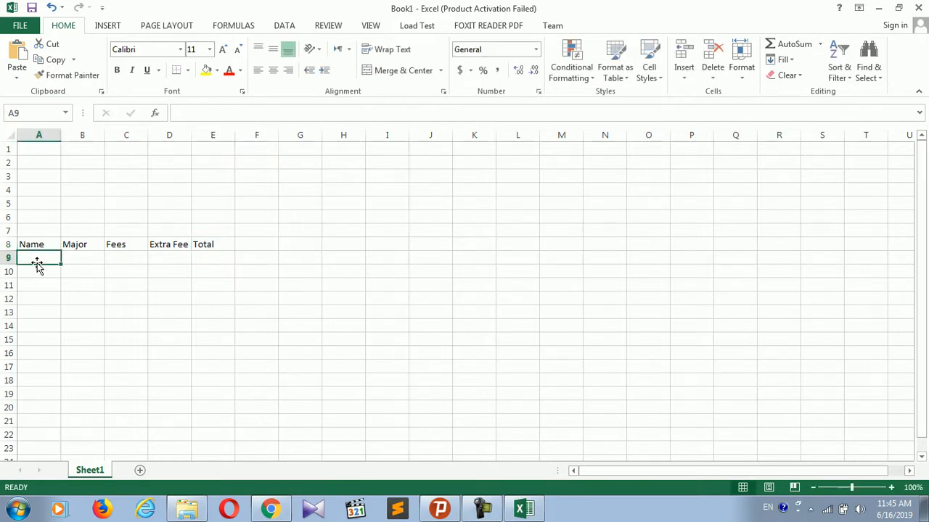
type("Ali")
key("Return")
type("ahmad")
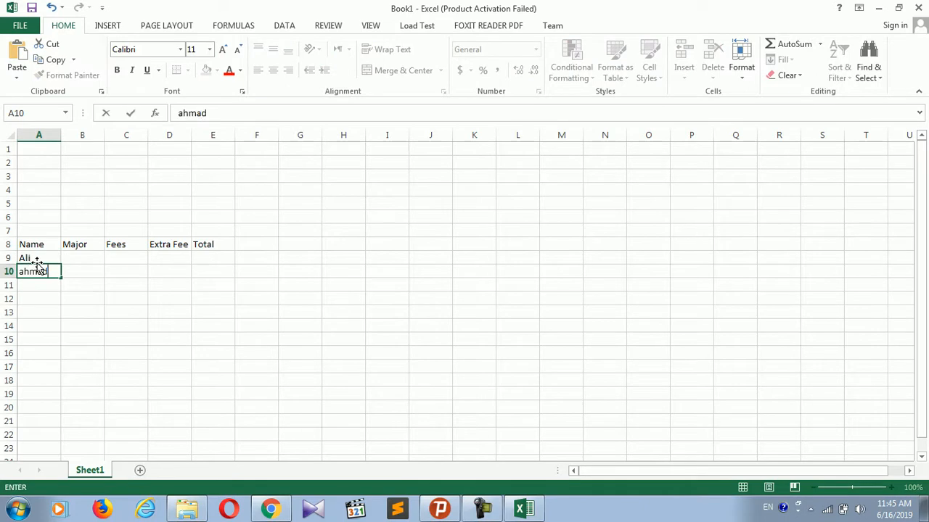
key("Return")
type("junaid")
key("Return")
type("jamshid")
key("Return")
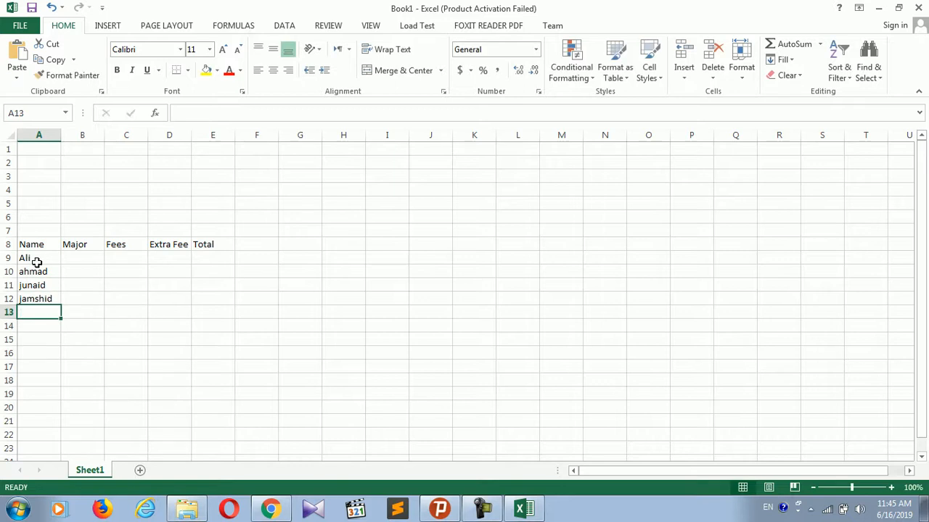
Add two more students' names in cells A13 and A14
type("samad")
key("Return")
type("s")
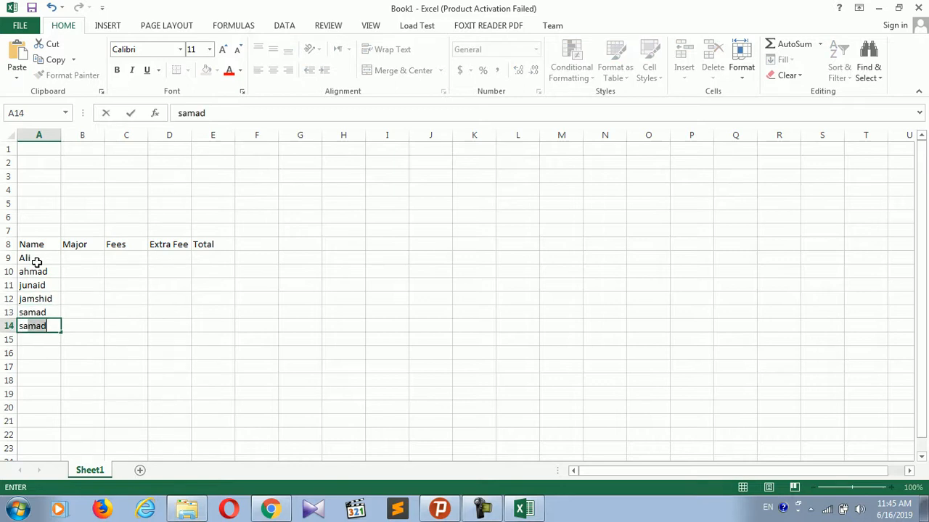
key("BackSpace")
type("adiq")
Enter the majors BCS, BBA and BMCJ for the first three students in cells B9 to B11
left_click(81, 255)
type("BC")
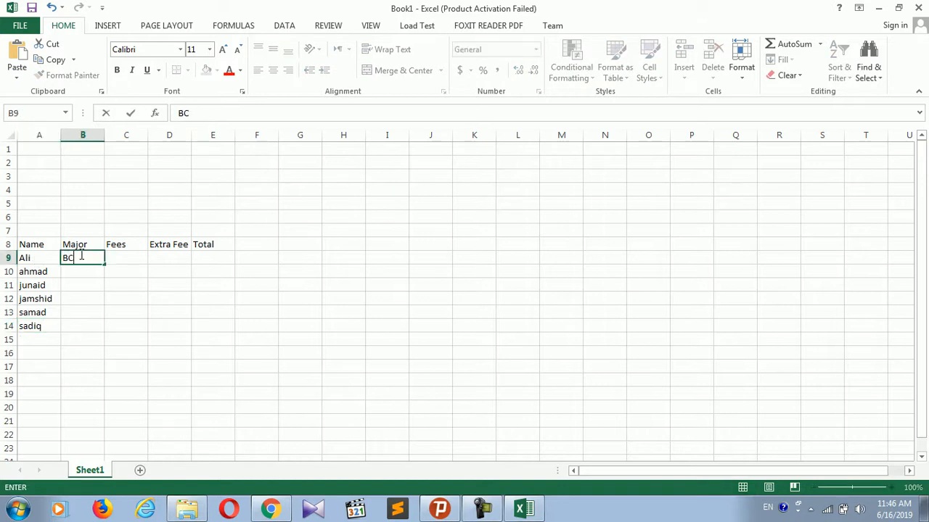
type("S\\")
key("BackSpace")
key("Return")
type("BBA")
key("Return")
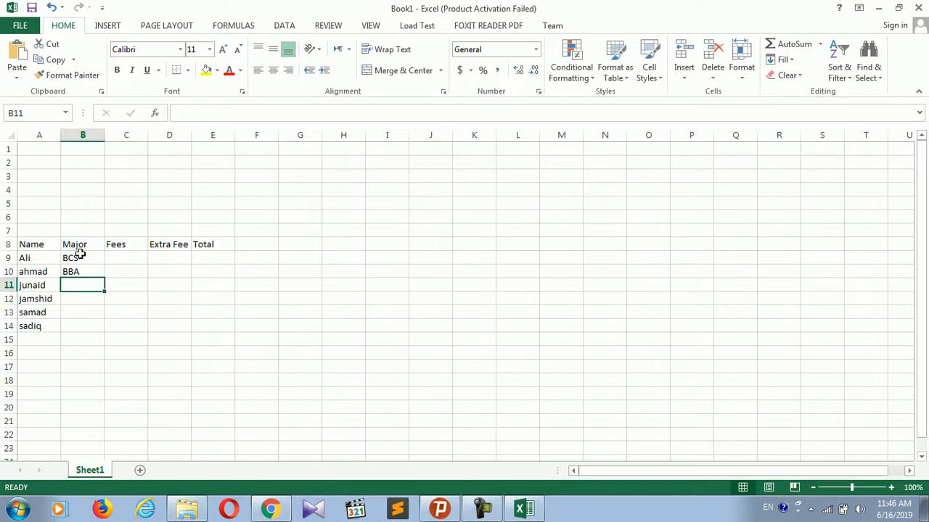
type("BMCJ")
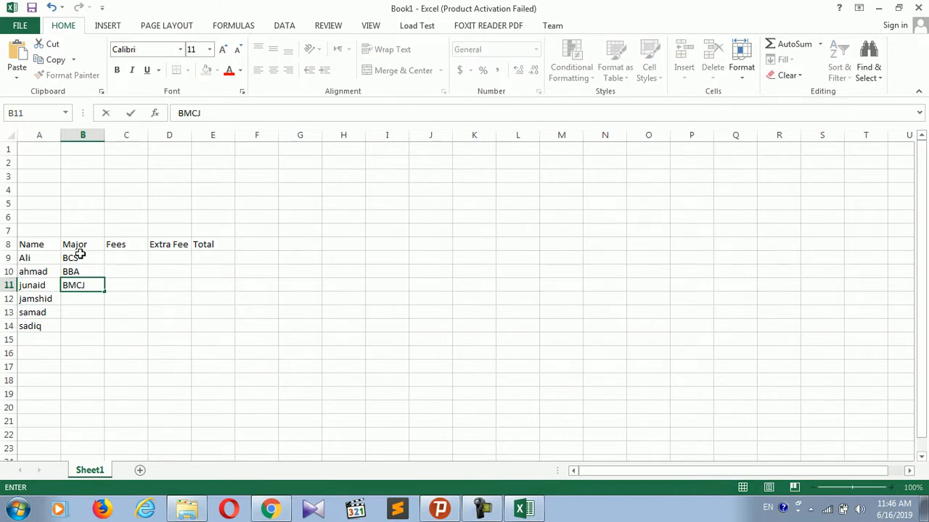
key("Return")
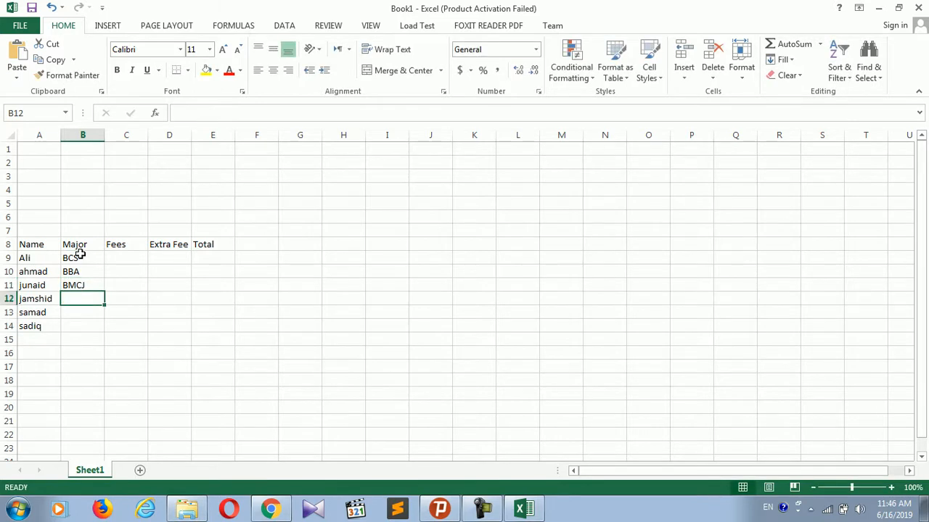
Enter the majors BCS, BBA and DIT for the last three students in cells B12 to B14
type("D")
type("C")
key("BackSpace")
key("BackSpace")
type("BCS")
key("Return")
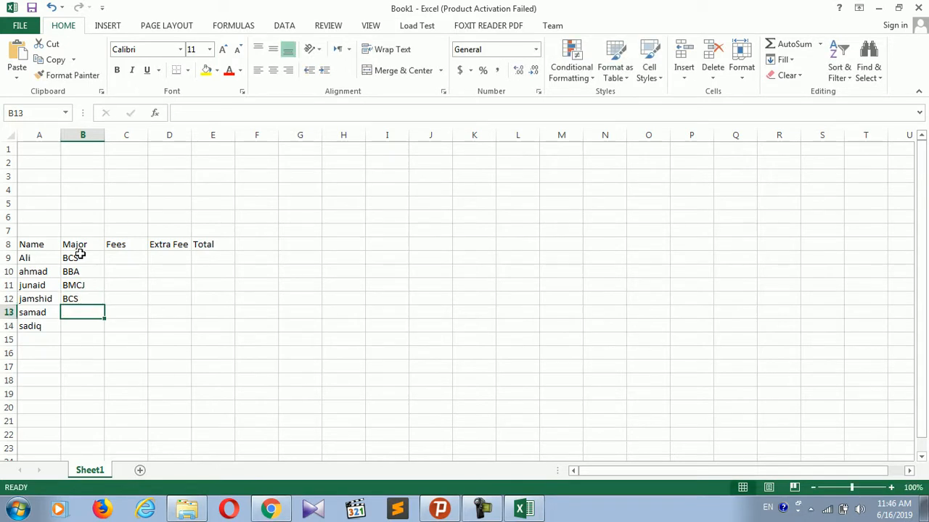
type("BBA")
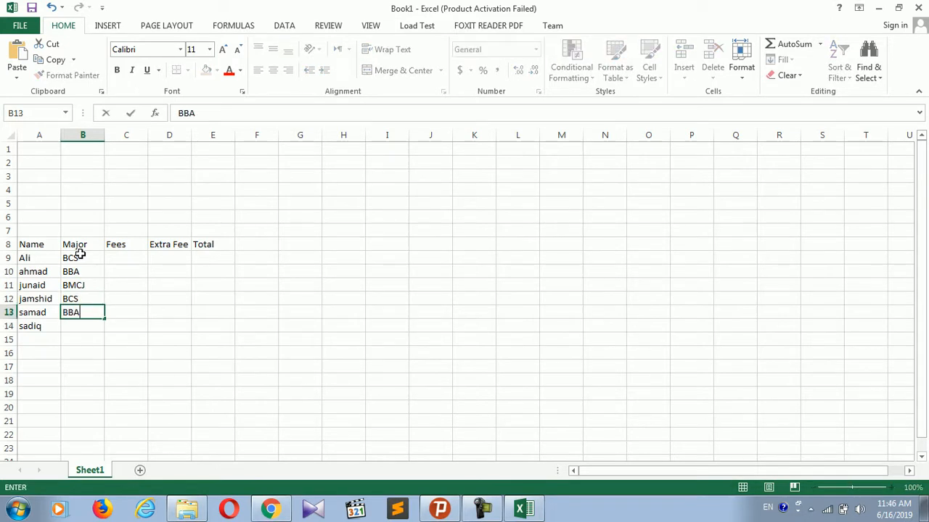
key("Return")
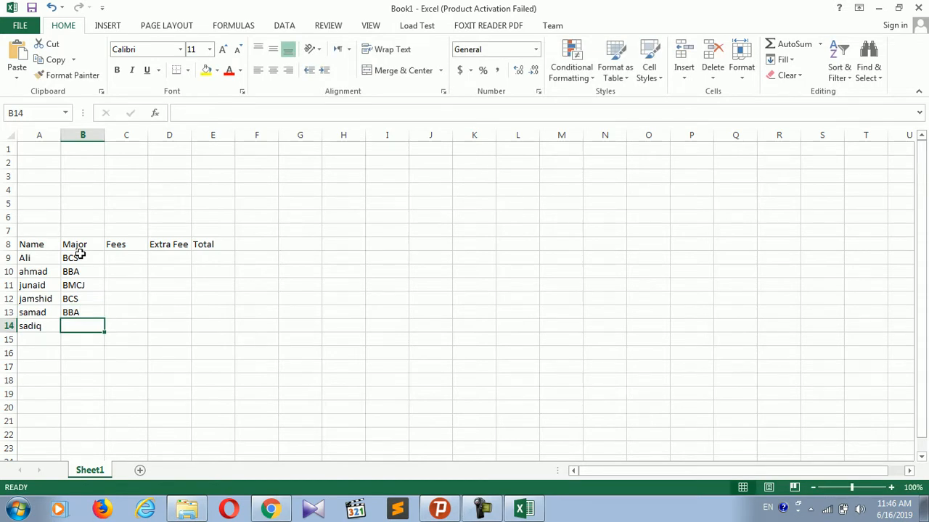
type("DIT")
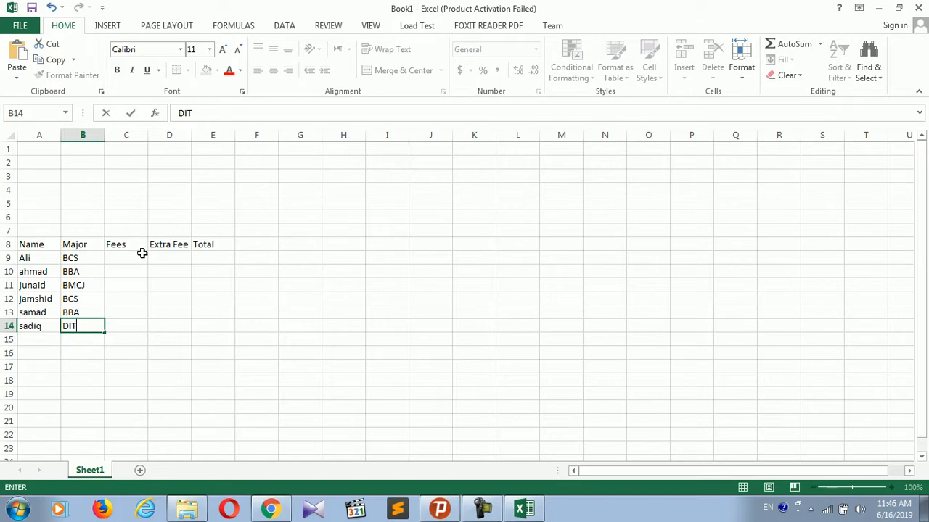
Enter the fees 5000, 4000, 3000 and 5000 for the first four students in cells C9 to C12
left_click(124, 269)
left_click(124, 259)
type("5000")
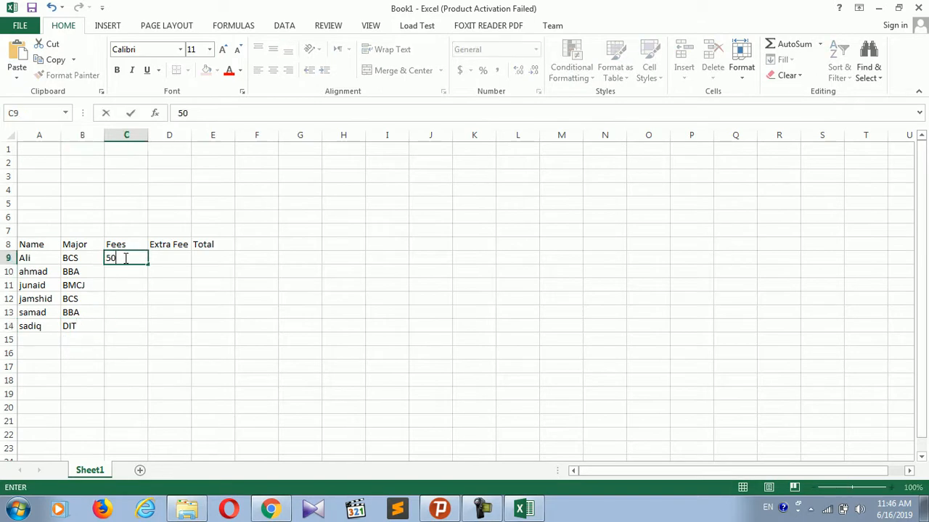
key("Return")
type("4000")
key("Return")
type("3000")
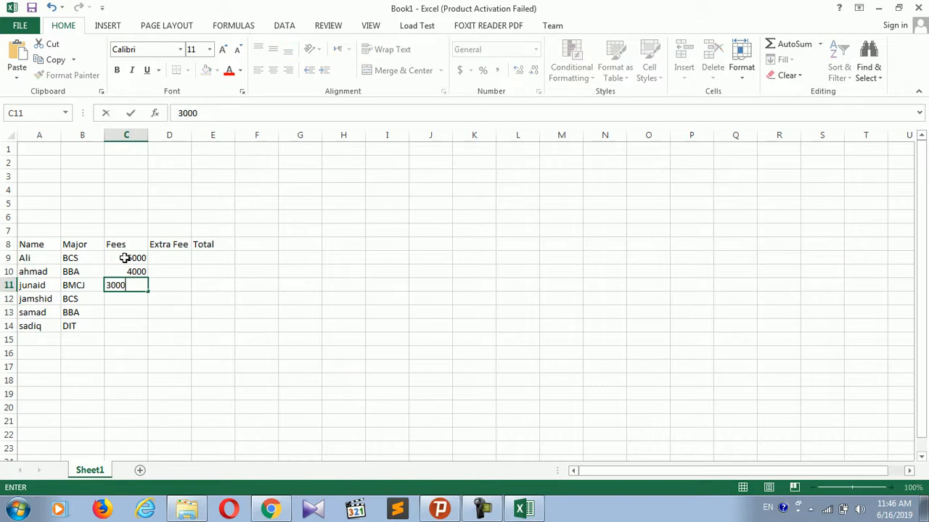
key("Return")
type("5000")
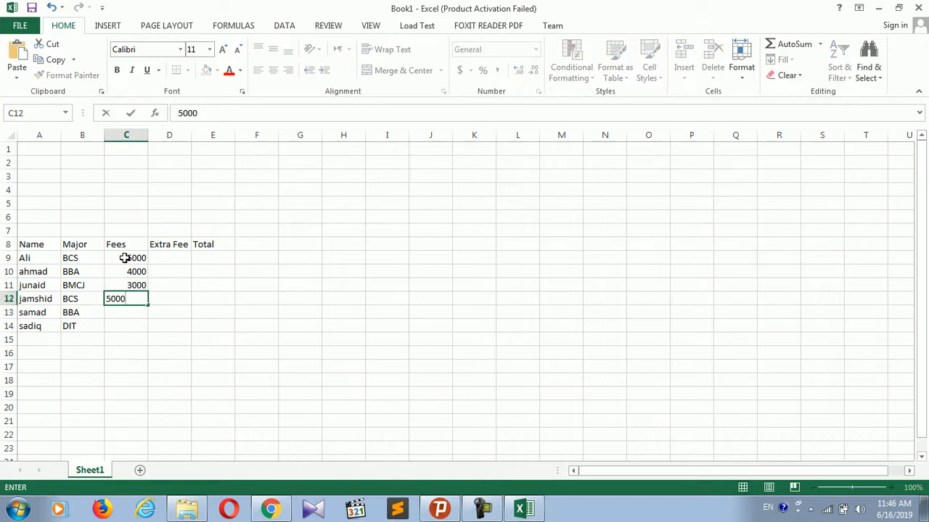
key("Return")
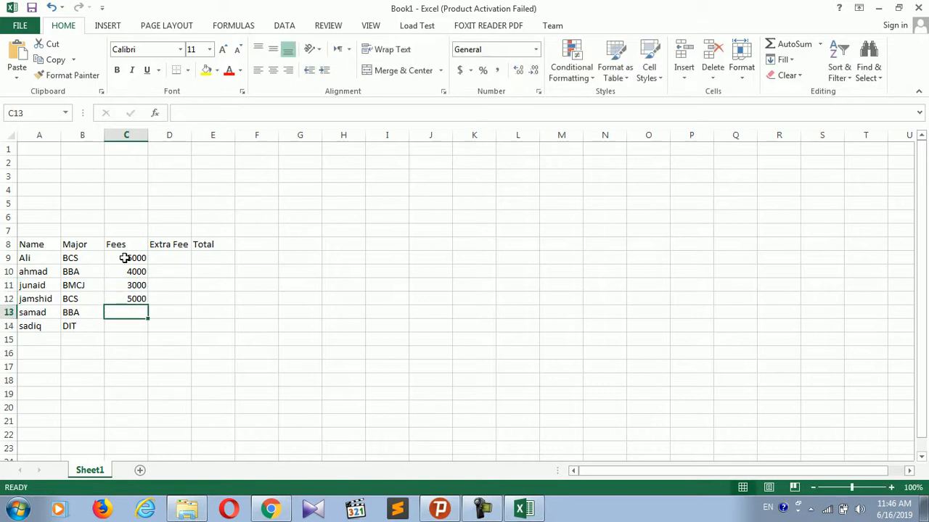
Enter the fees 4000 and 2000 for the last two students in cells C13 and C14
type("4000")
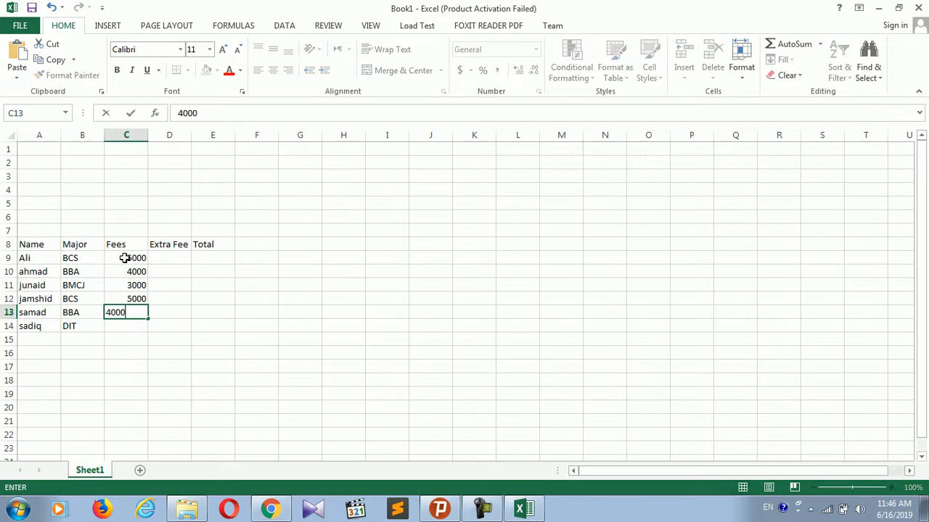
key("Return")
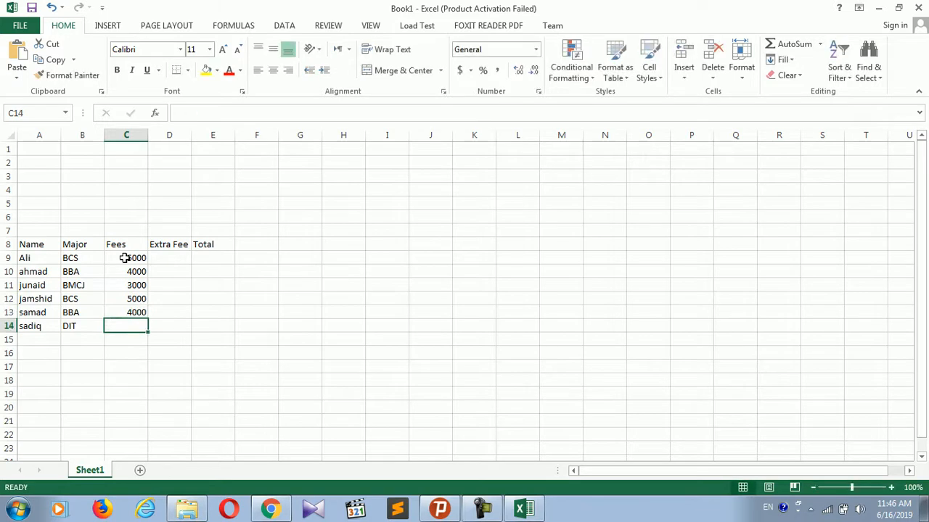
type("2000")
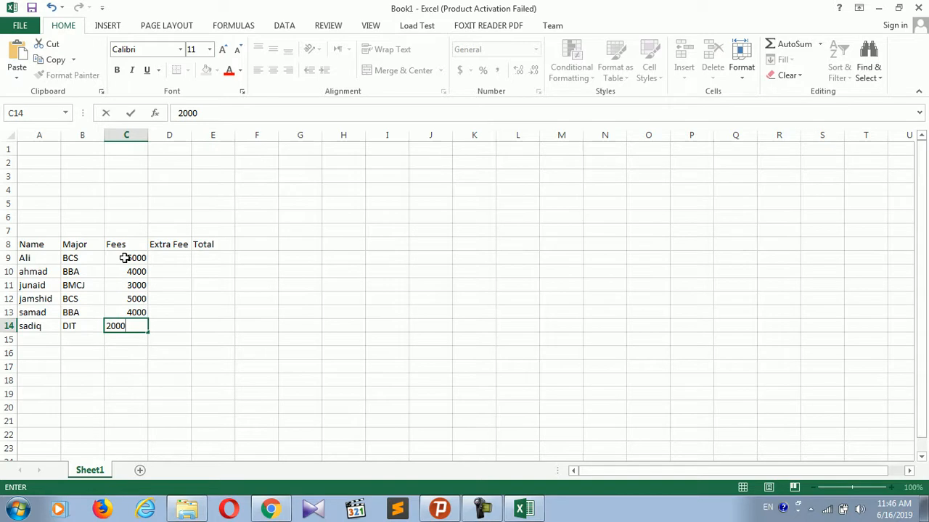
Change the third student's major in B11 to DIT and the fee in C11 to 2000
left_click(93, 286)
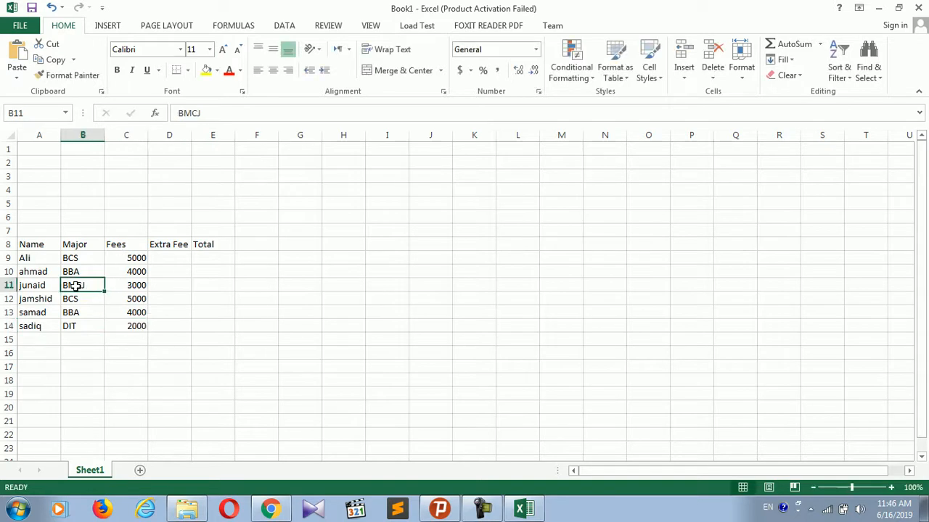
key("F2")
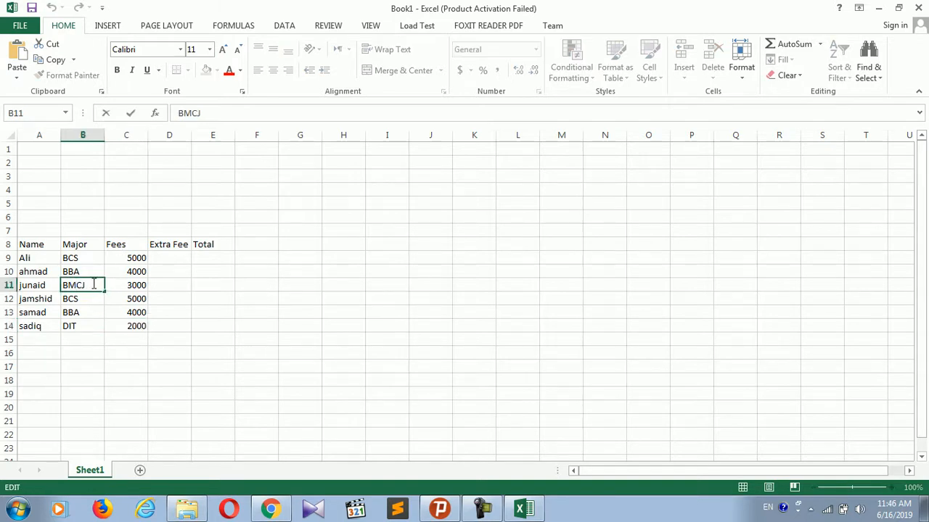
key("BackSpace")
key("BackSpace")
key("BackSpace")
key("BackSpace")
type("DIT")
left_click(134, 289)
type("200")
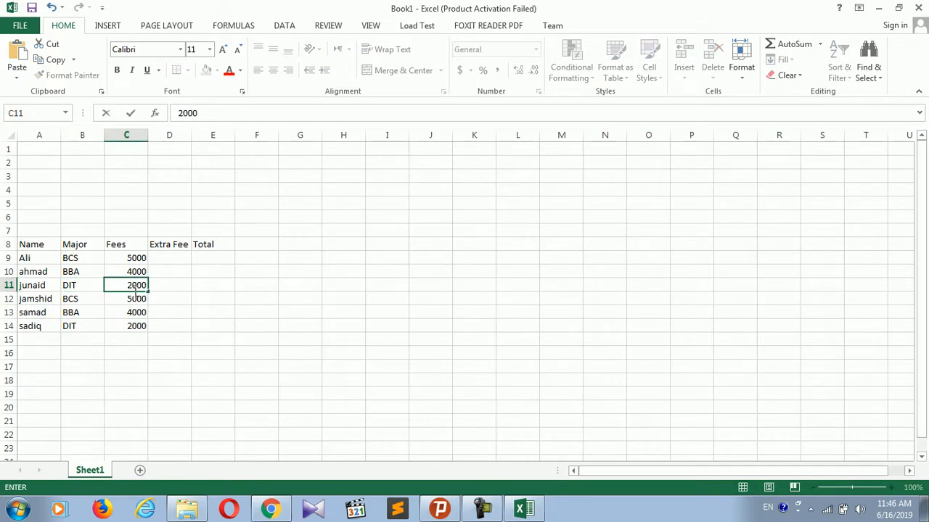
Enter the extra fees 1000, 1500 and 1000 for the first three students in cells D9 to D11
left_click(172, 259)
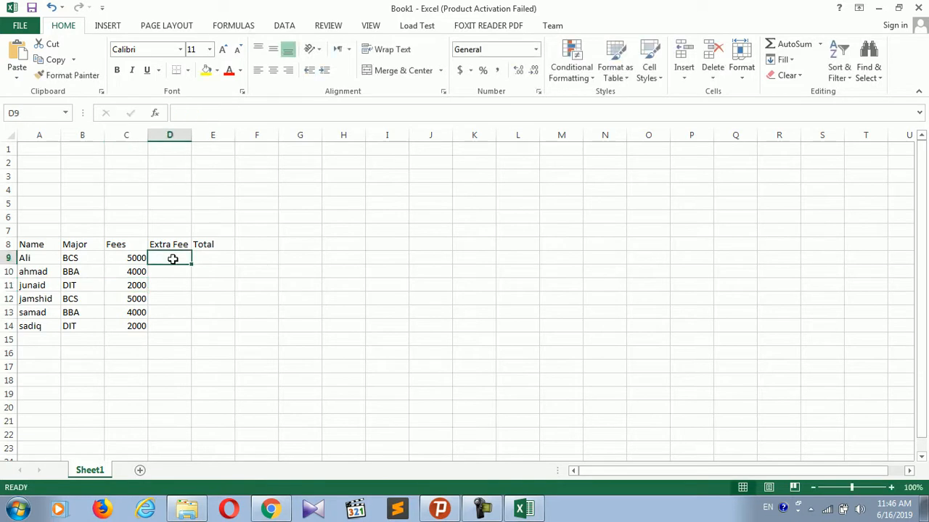
type("1000")
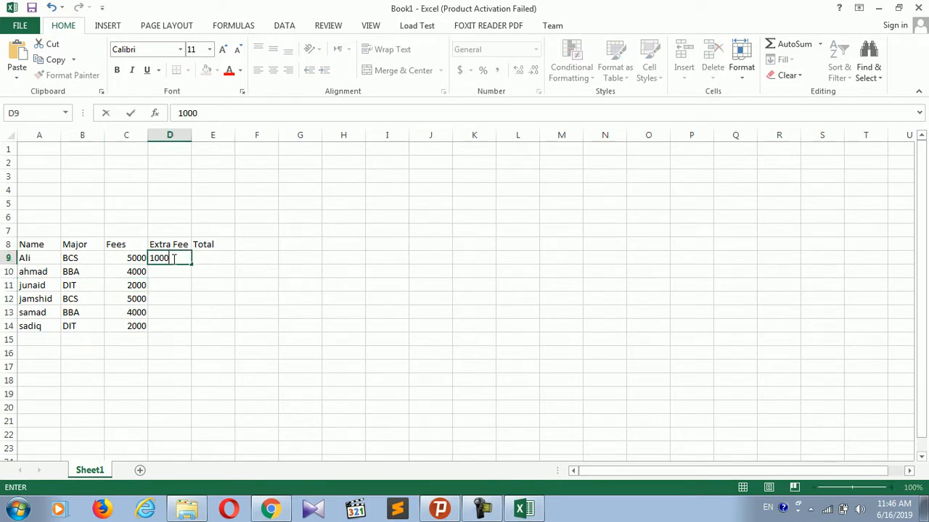
key("Return")
type("15000")
key("BackSpace")
key("Return")
type("100")
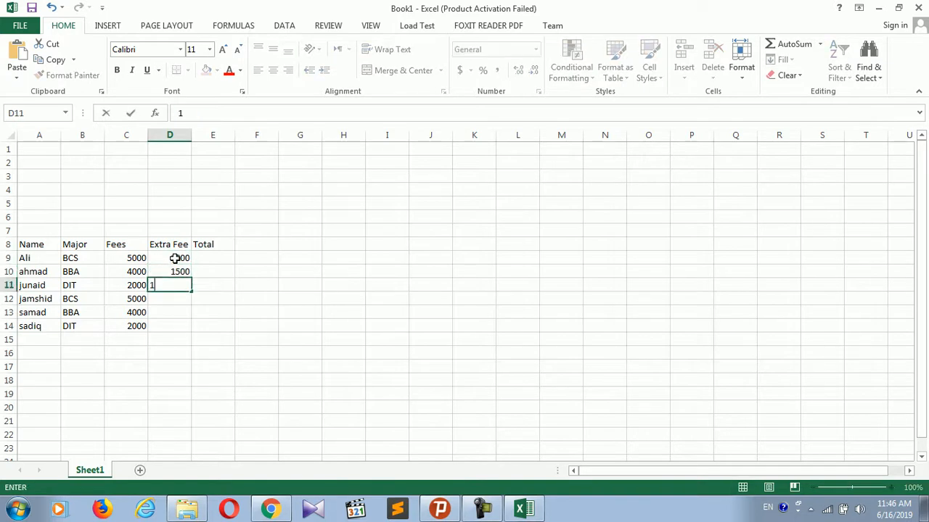
key("Return")
key("Up")
type("1000")
key("Return")
Enter the extra fees 2000, 1500 and 1000 for the last three students in cells D12 to D14
type("2000")
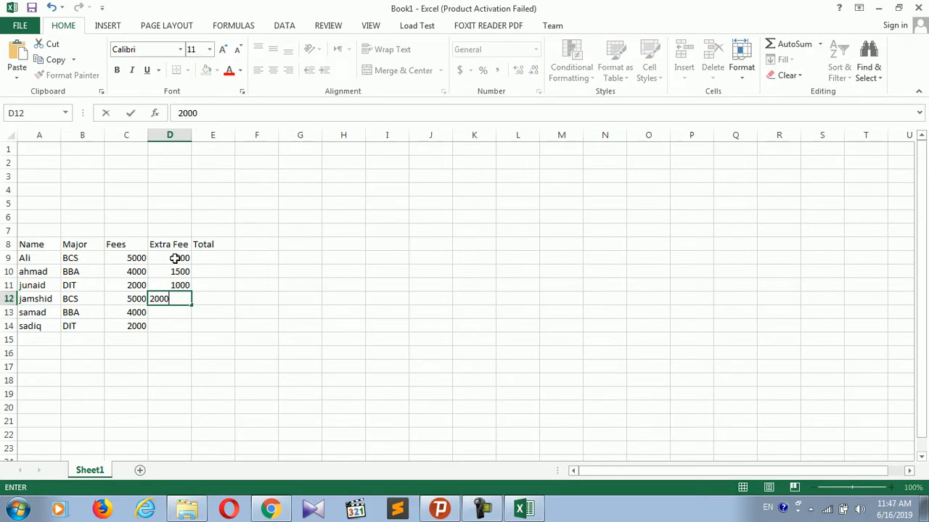
key("Return")
type("15000")
key("Return")
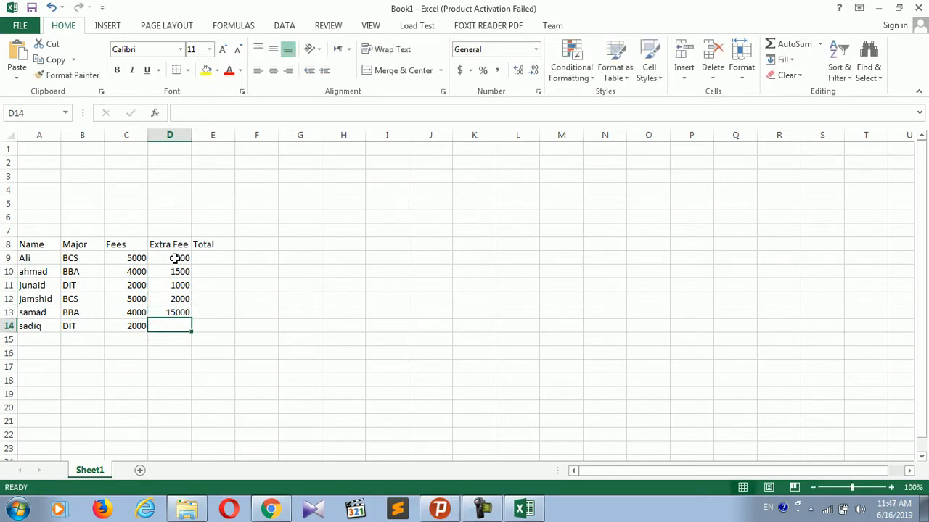
key("Up")
type("1500")
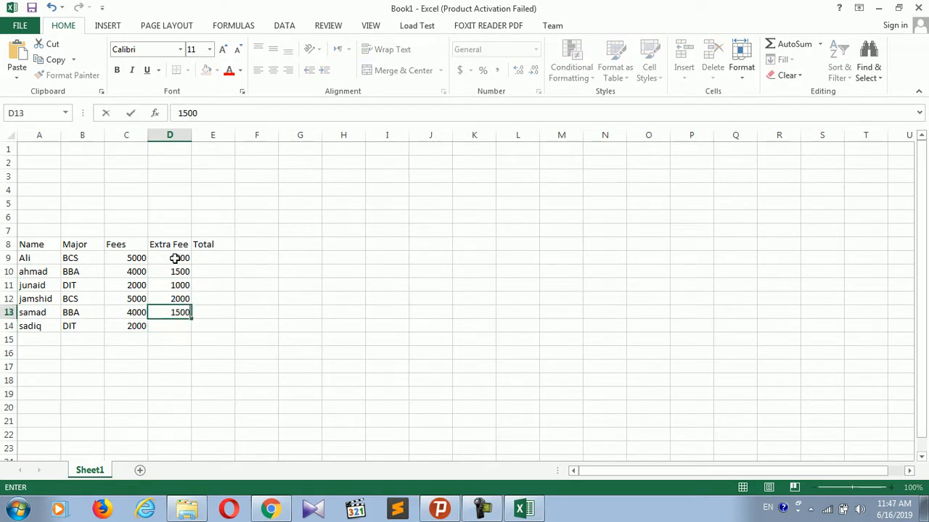
key("Return")
type("1000")
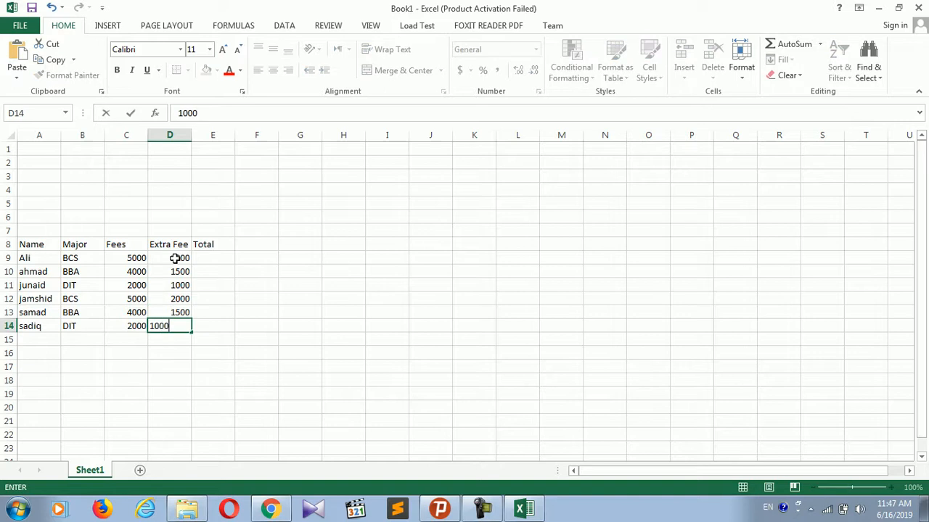
key("ctrl+Return")
Enter the formula =SUM(C9:D9) in cell E9 to total the first student's fees
key("Up")
key("Up")
key("Up")
key("Up")
key("Up")
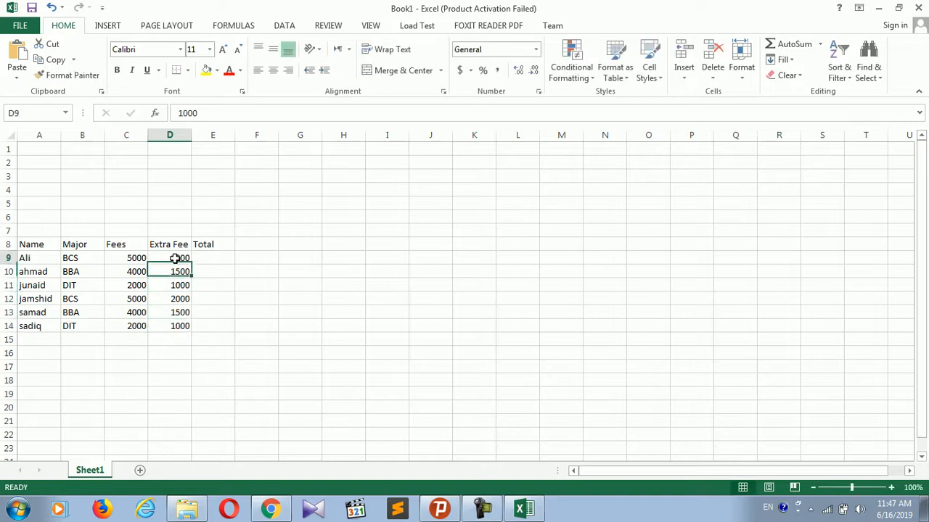
key("Right")
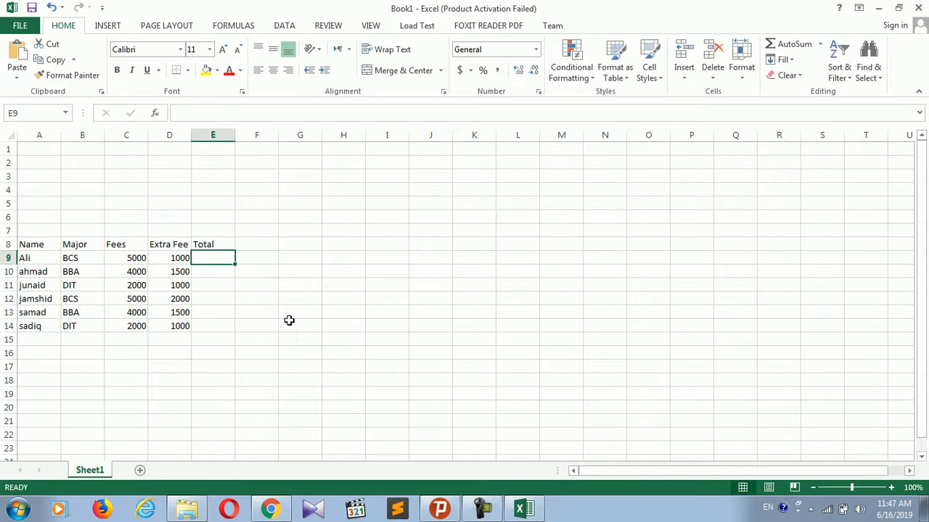
type("=suk")
key("BackSpace")
key("BackSpace")
key("BackSpace")
key("BackSpace")
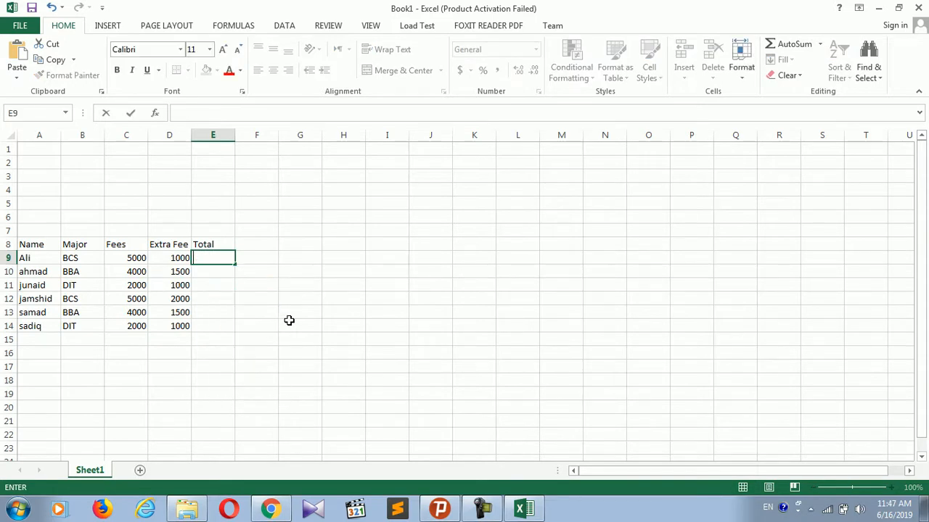
type("=")
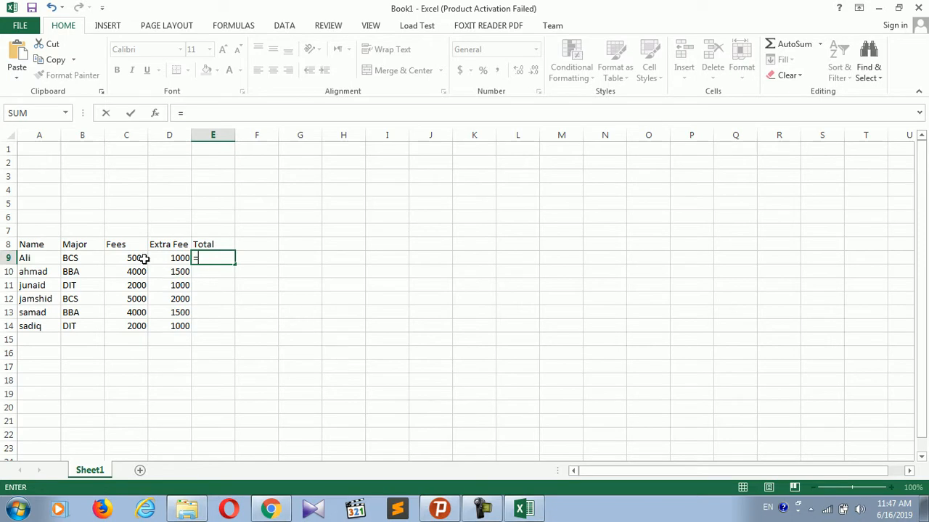
type("sum(")
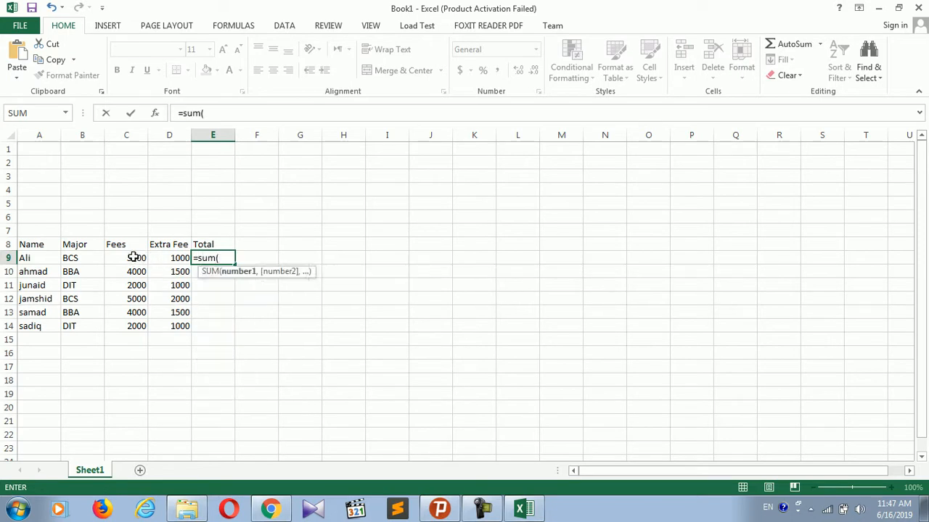
left_click_drag(134, 259, 183, 259)
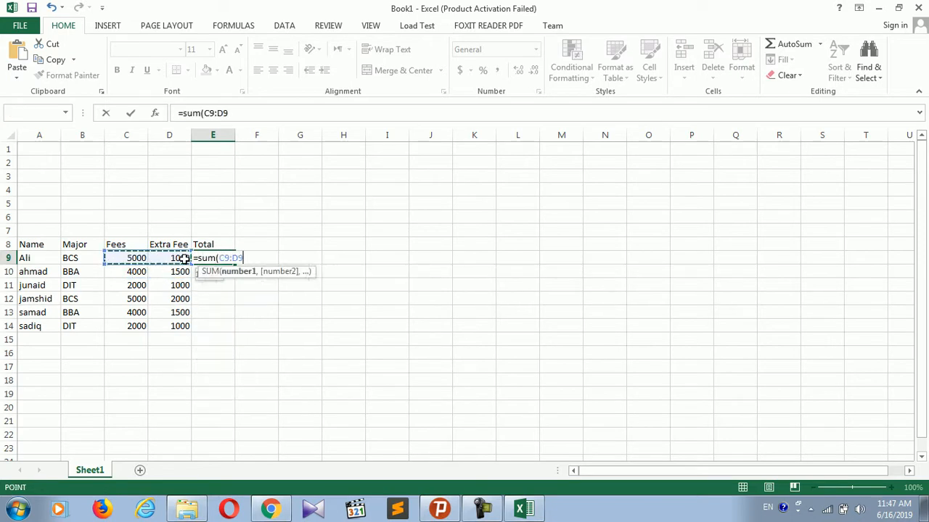
type(")")
key("Return")
Fill the total formula from E9 down to E14 for the remaining students
left_click(226, 258)
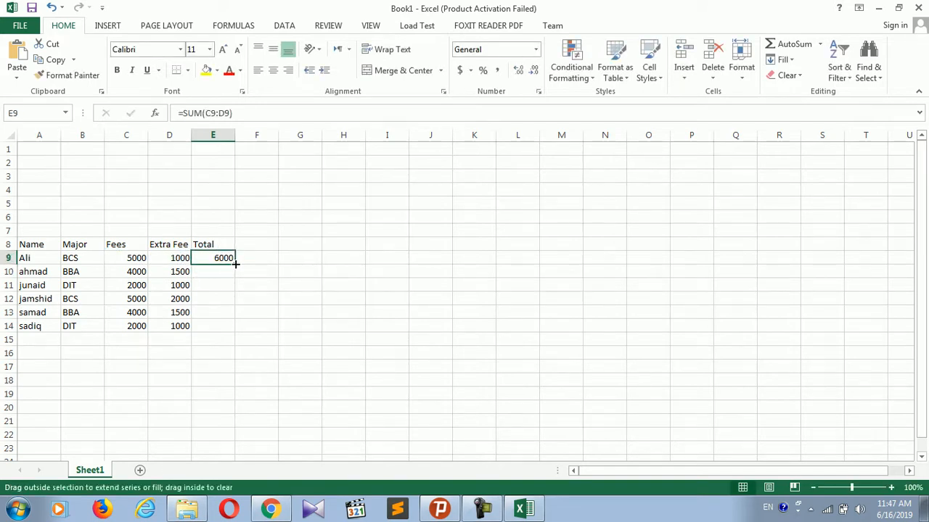
double_click(235, 264)
left_click(246, 258)
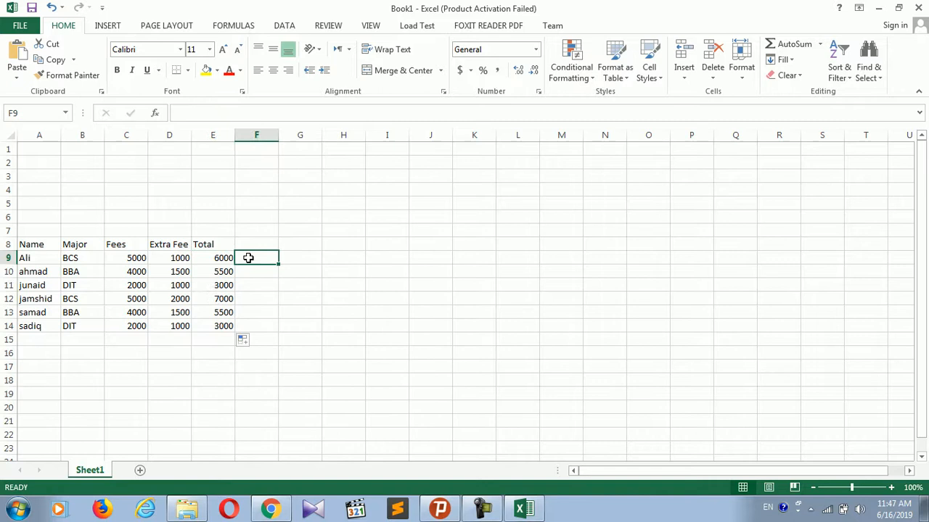
left_click(209, 247)
left_click(259, 230)
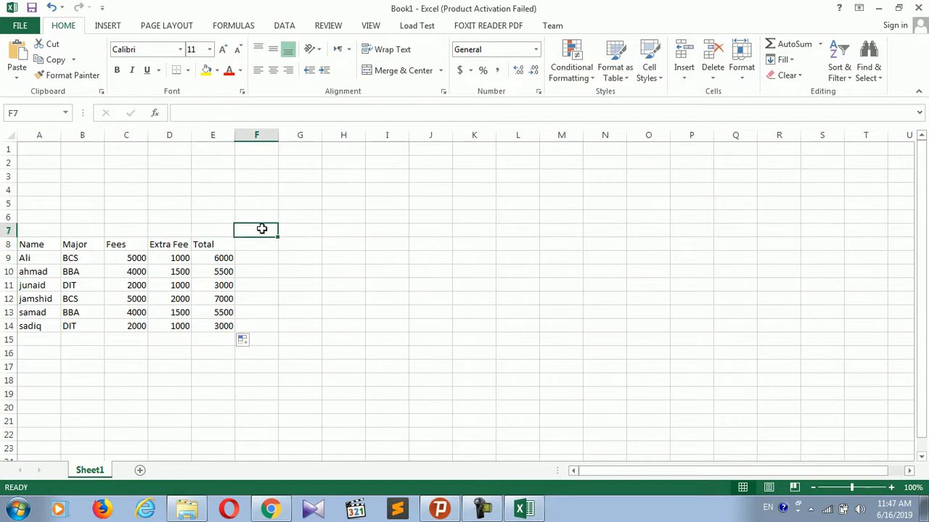
Make the table headings in A8:E8 bold and centre them
left_click_drag(32, 244, 212, 245)
key("ctrl+b")
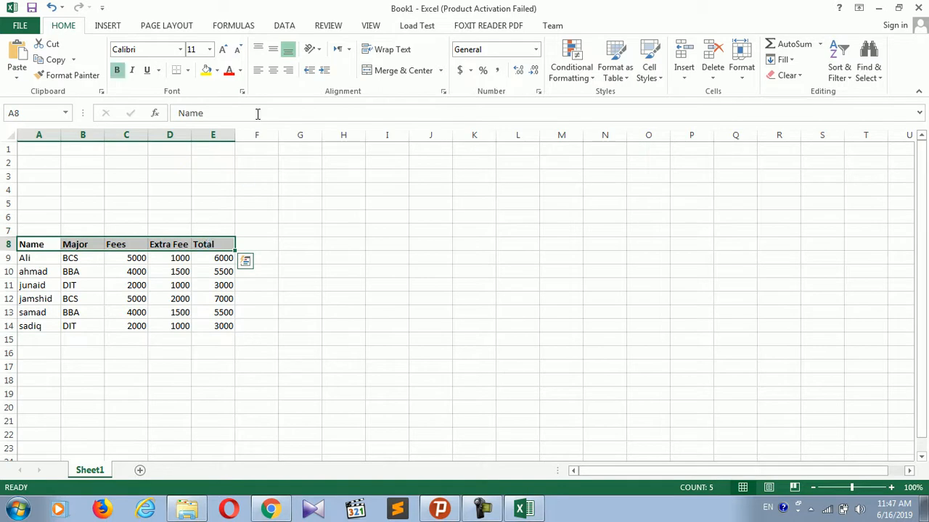
left_click(272, 73)
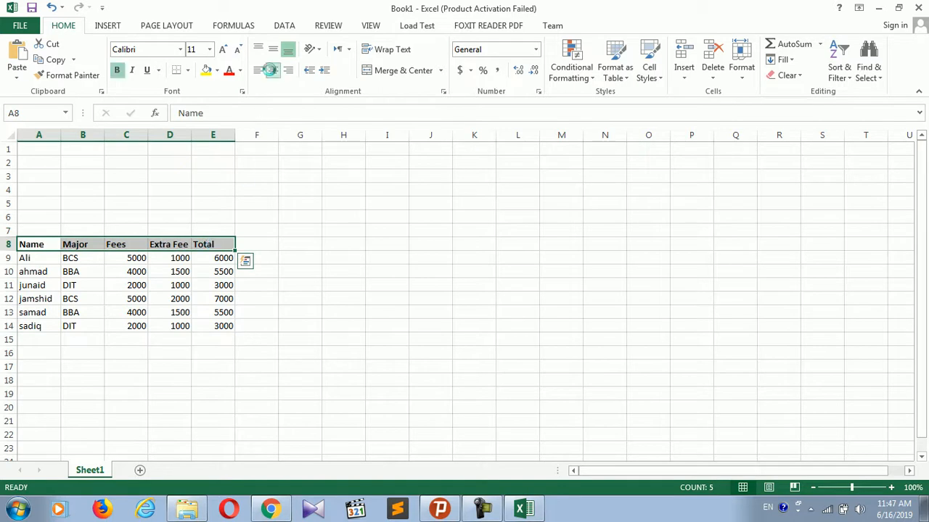
Apply a yellow fill and all borders to the student data in A9:E14
left_click(42, 264)
left_click_drag(41, 264, 227, 326)
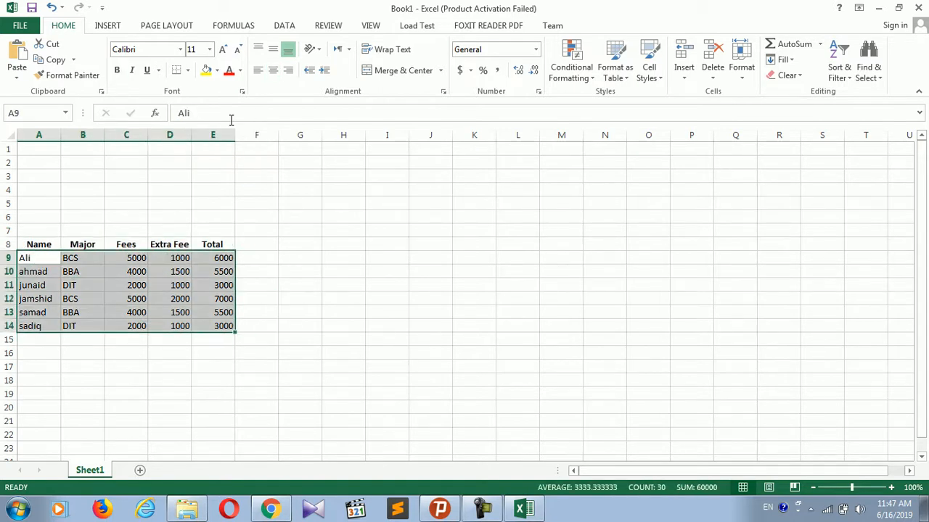
left_click(207, 70)
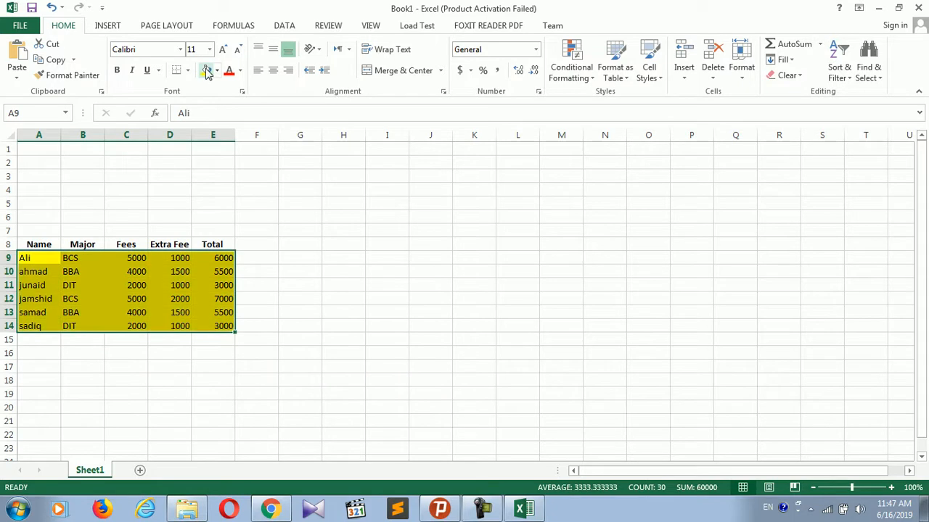
left_click(188, 70)
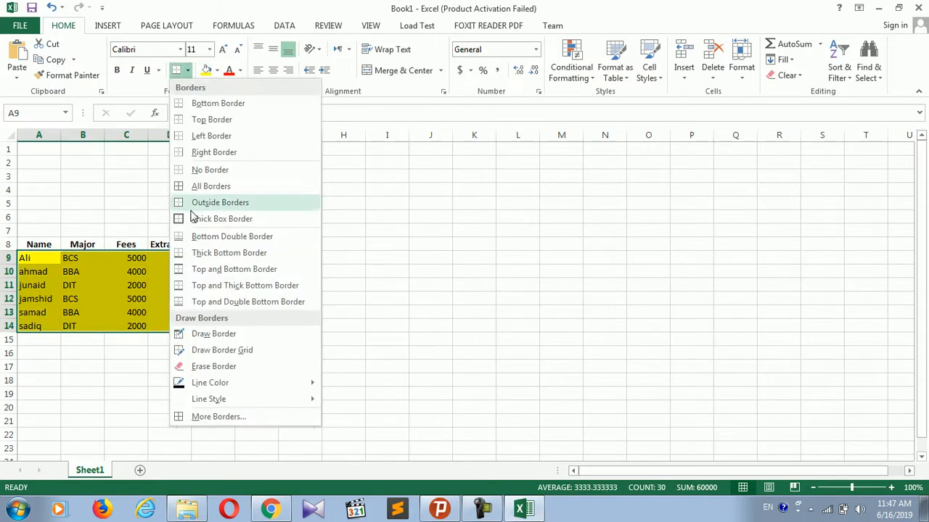
left_click(197, 183)
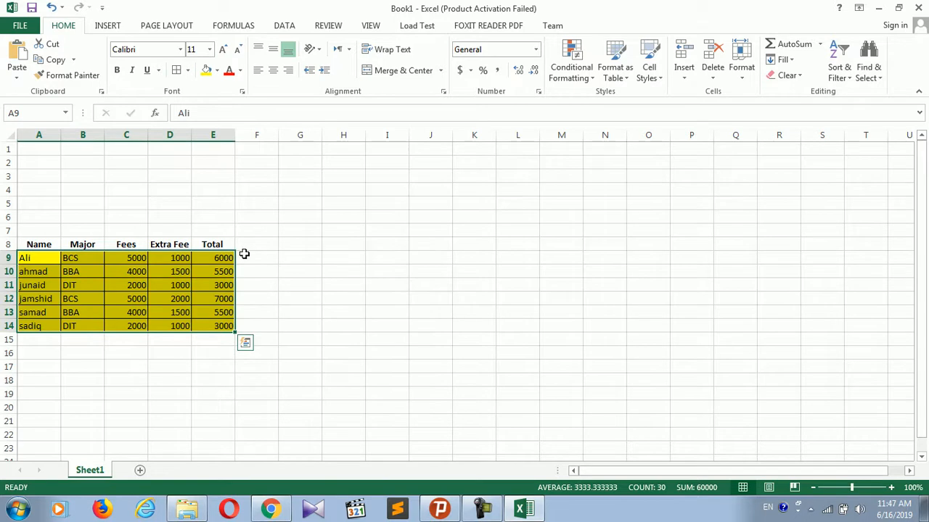
Extend the yellow fill and cell borders over the range E9:H14
left_click(261, 286)
left_click_drag(225, 256, 337, 325)
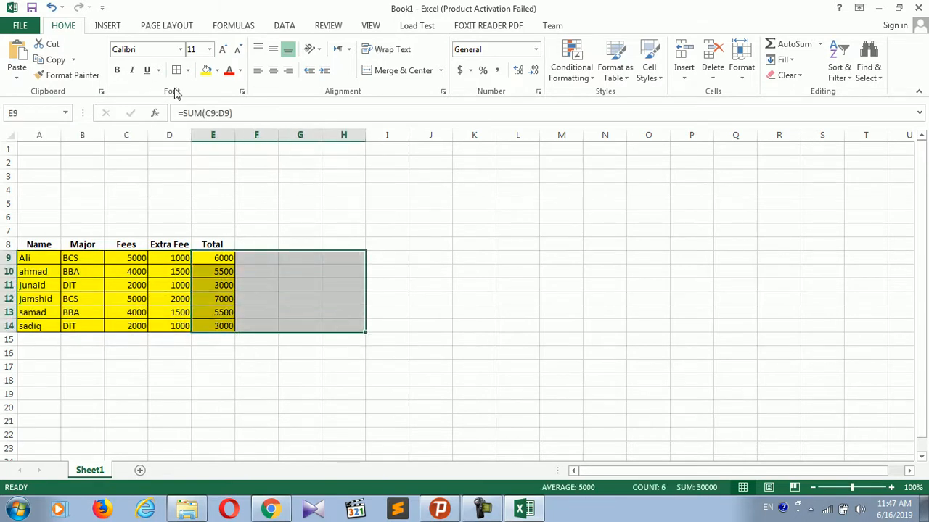
left_click(206, 70)
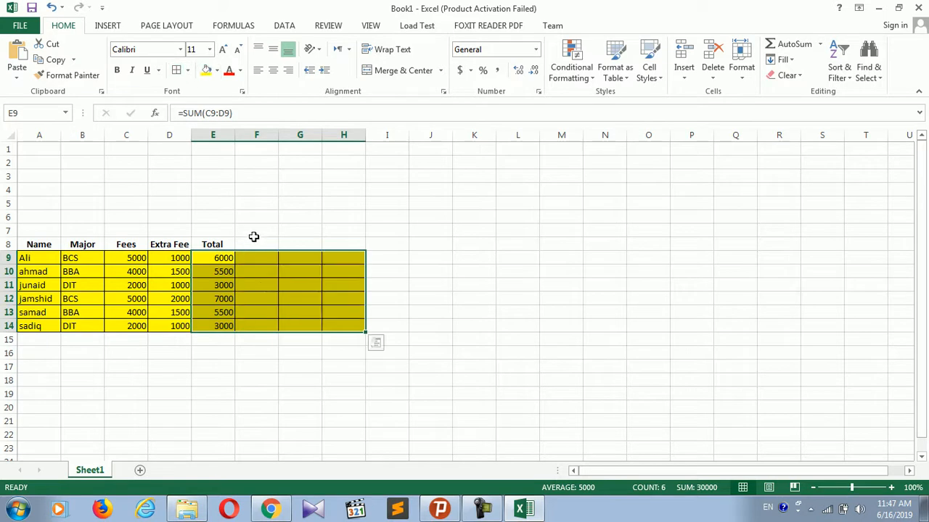
Apply the yellow fill to the header row cells F8:H8 and A8:E8
left_click_drag(249, 244, 304, 240)
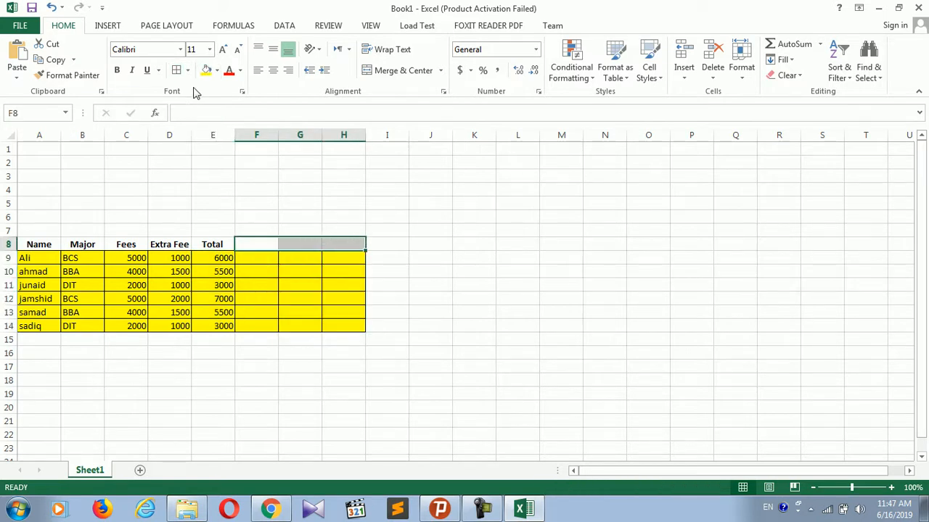
left_click(207, 69)
left_click_drag(41, 250, 210, 242)
left_click(207, 69)
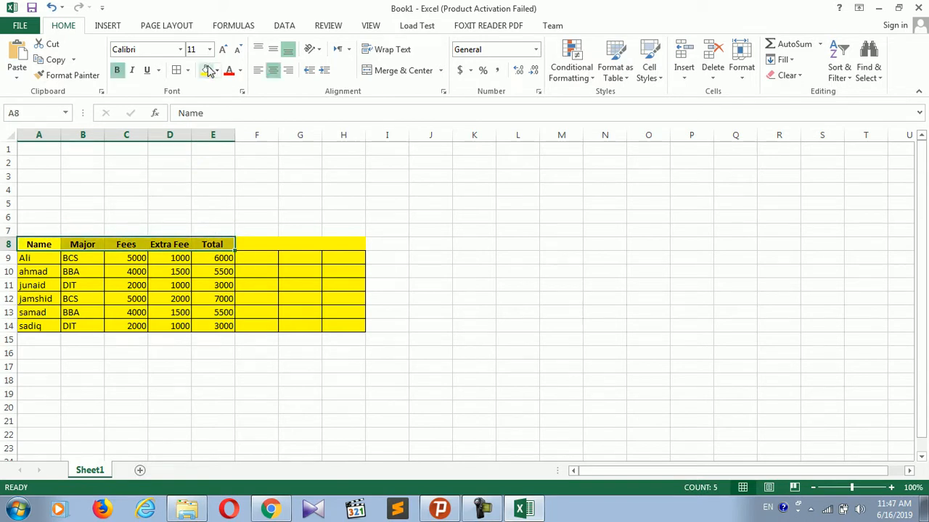
left_click(291, 269)
left_click(257, 247)
left_click(251, 279)
left_click(251, 254)
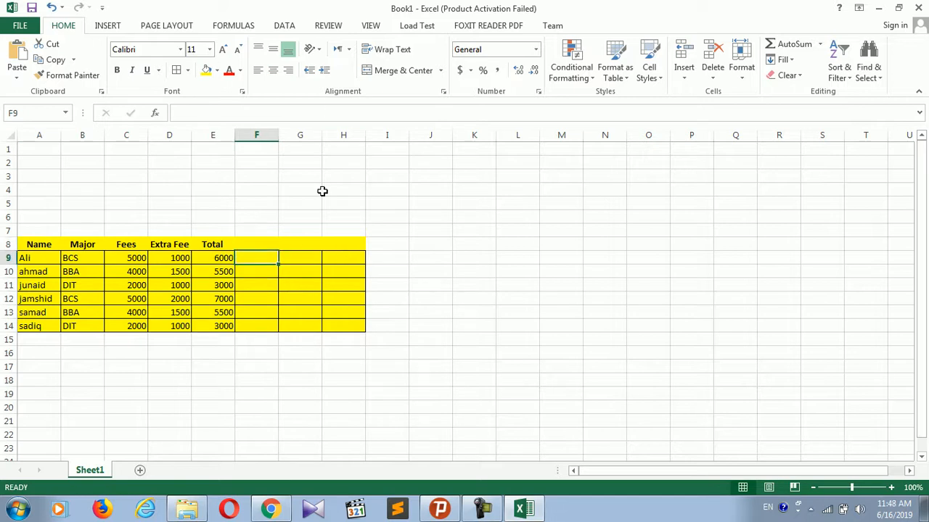
Widen columns G and F to make more room in the empty table columns
left_click_drag(322, 135, 351, 135)
left_click_drag(276, 135, 310, 135)
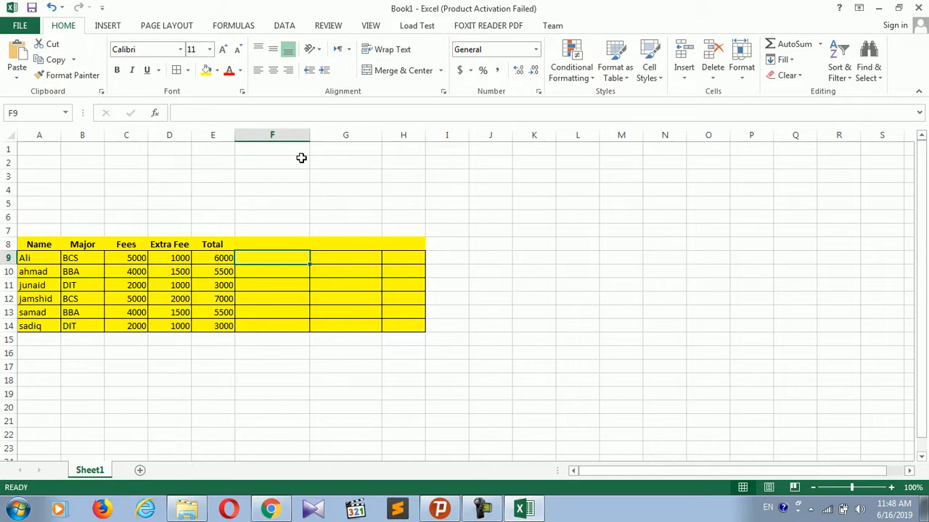
Enter the label Database in cell B2 above the table
left_click(86, 165)
type("Database")
key("Tab")
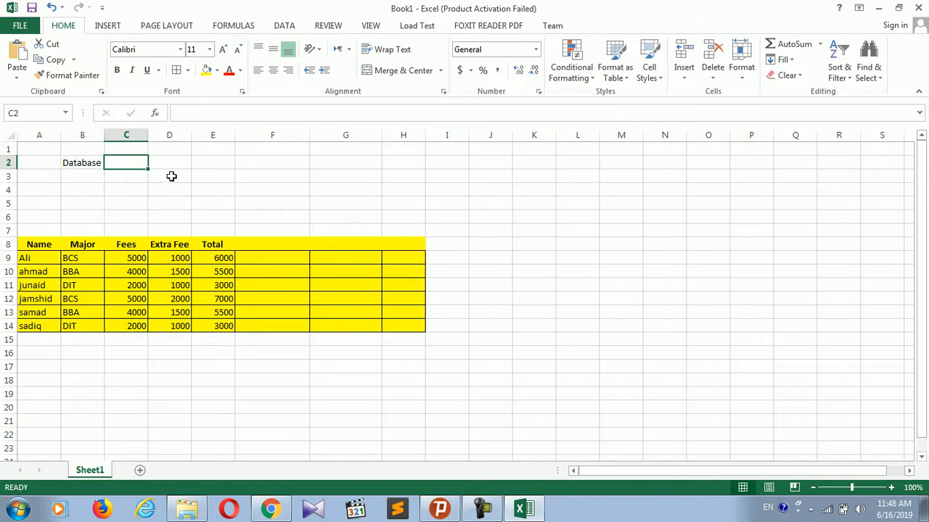
Enter the function labels dsum and dcount in cells A3 and A4
left_click(187, 179)
left_click(179, 160)
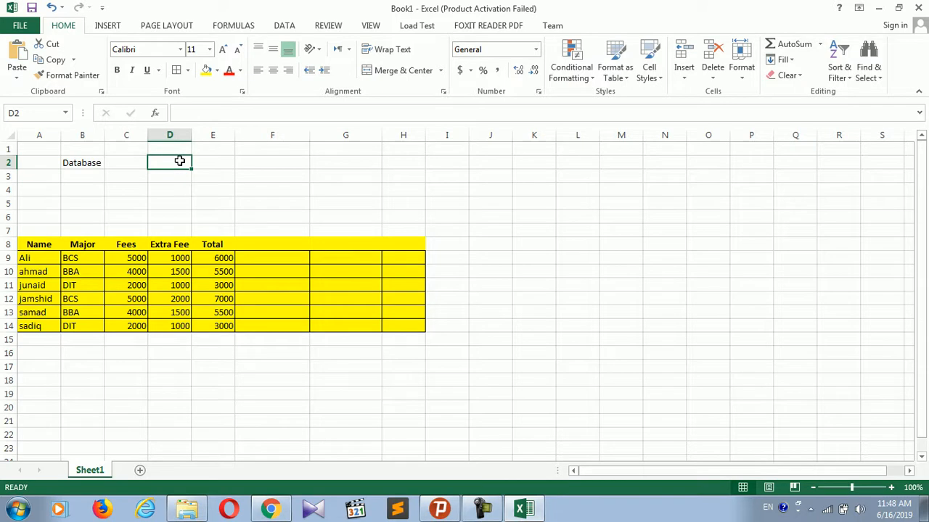
left_click(40, 171)
type("dusm")
key("BackSpace")
key("BackSpace")
key("BackSpace")
type("su")
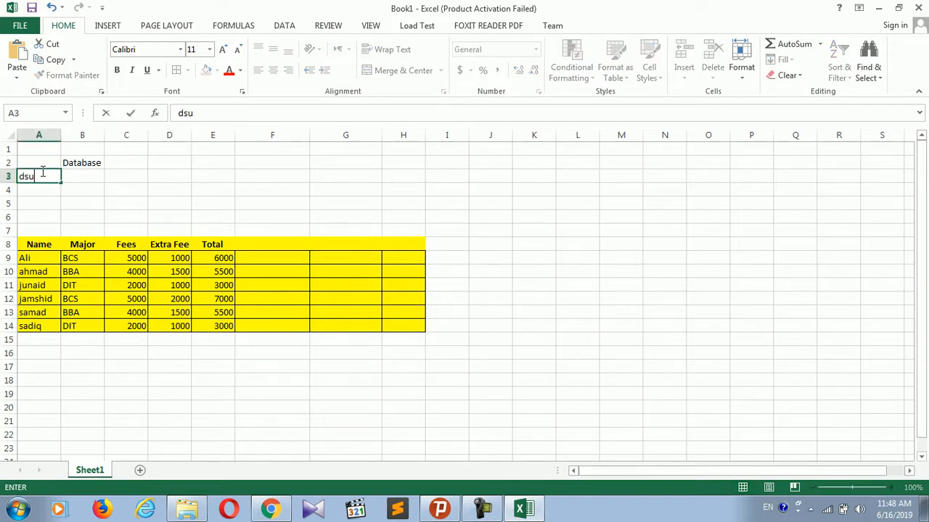
type("m")
key("Return")
type("dc")
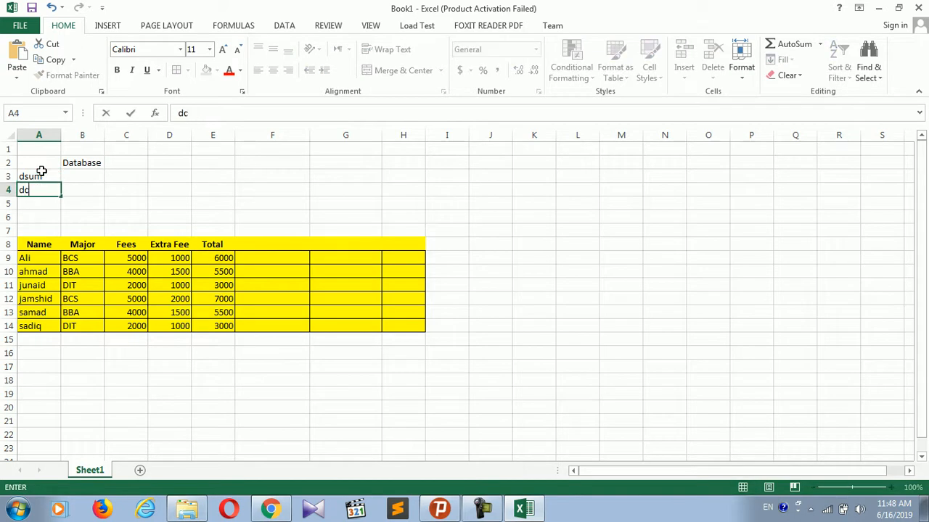
type("ount")
key("Return")
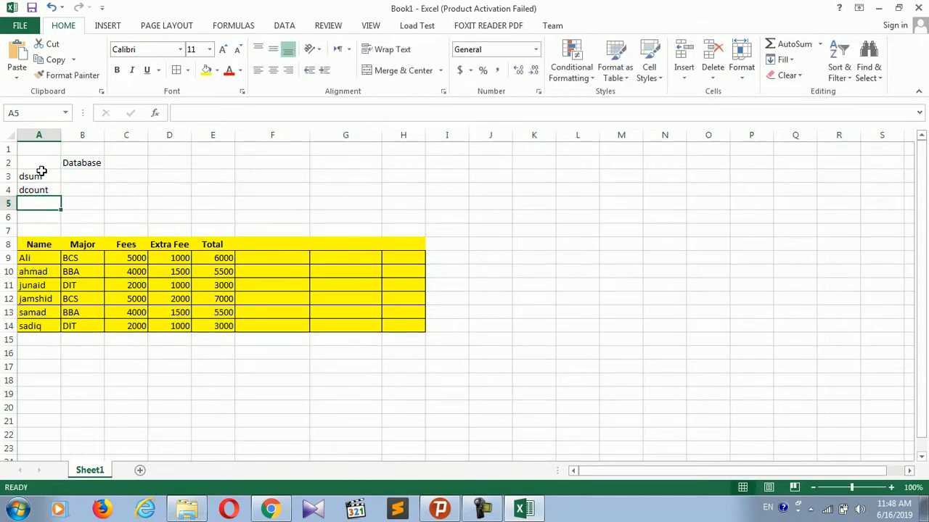
Enter the labels dmax, dmin and davg in cells A5:A7 and make the labels in A3:A7 bold
type("dmax")
key("Return")
type("dmin")
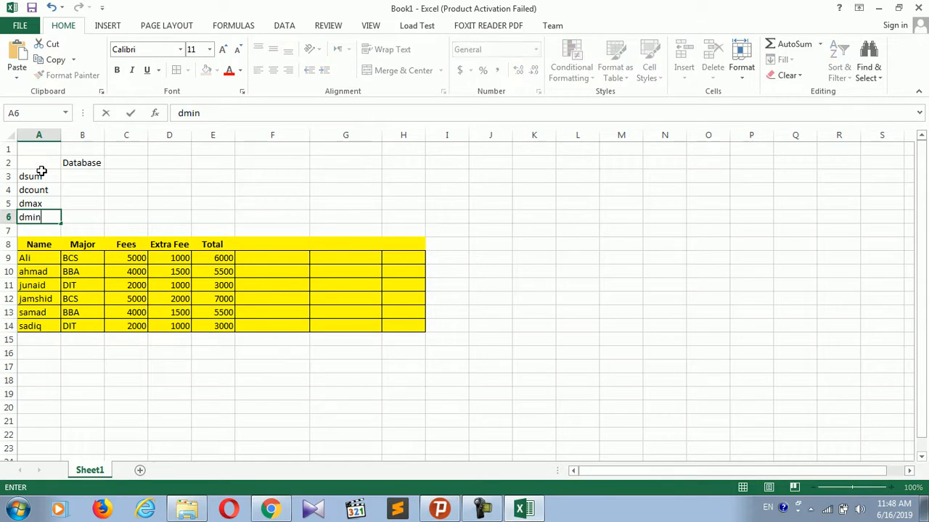
key("Return")
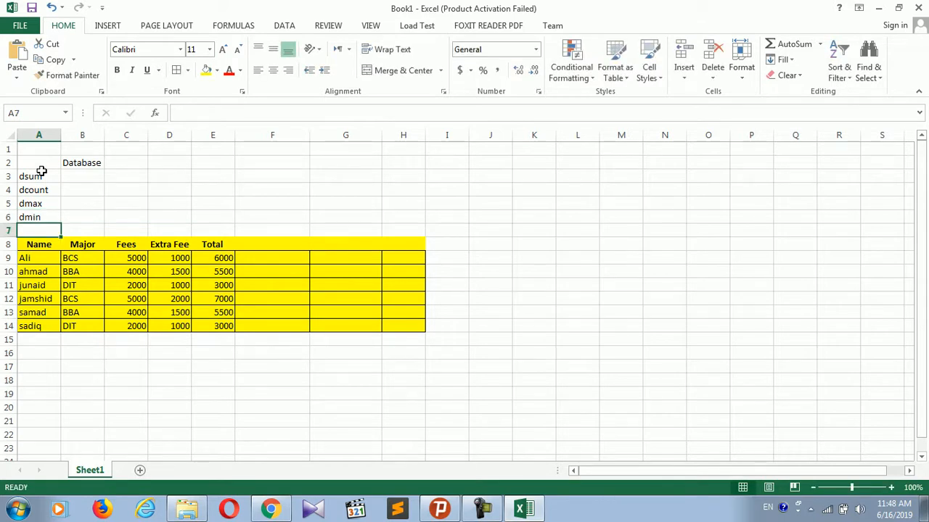
type("davg")
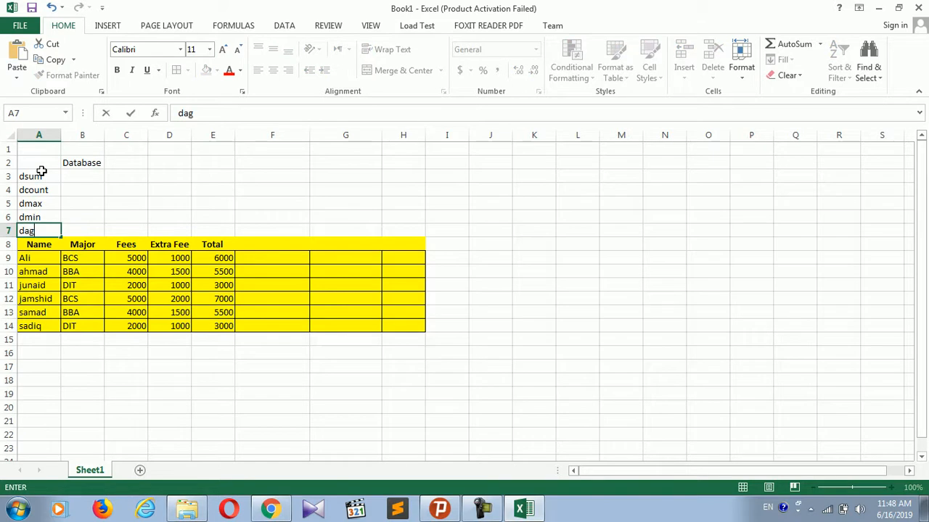
left_click(125, 187)
left_click_drag(41, 178, 42, 227)
key("ctrl+b")
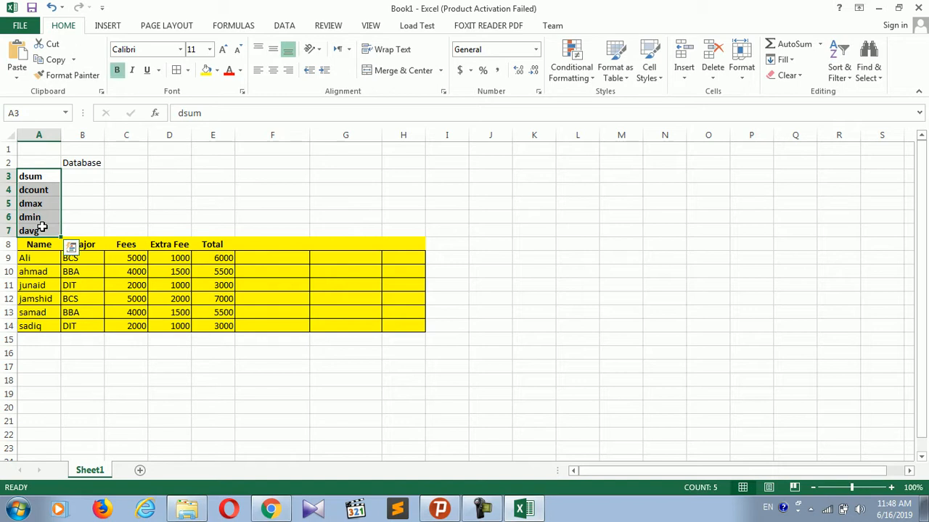
Move the fee table from A8:H14 down so that it starts at cell A15
left_click_drag(37, 244, 394, 339)
left_click(274, 368)
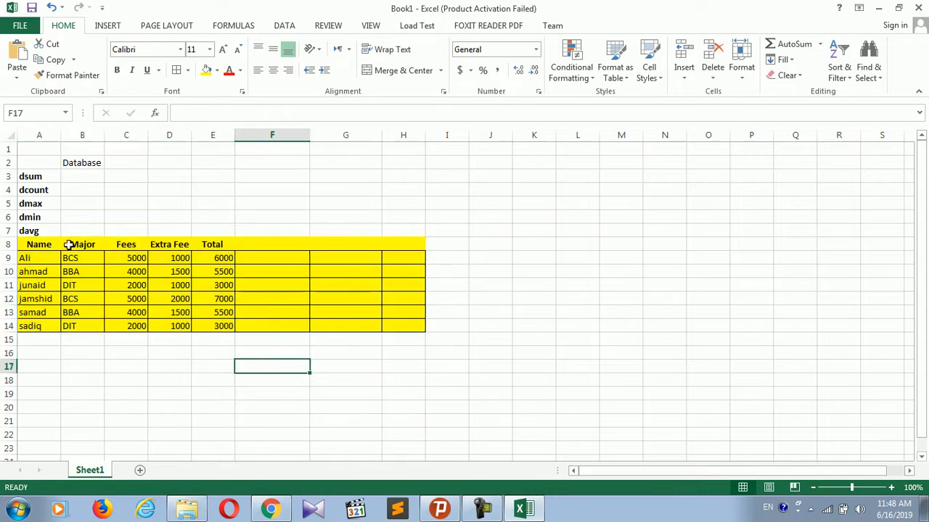
left_click_drag(33, 243, 416, 324)
key("ctrl+x")
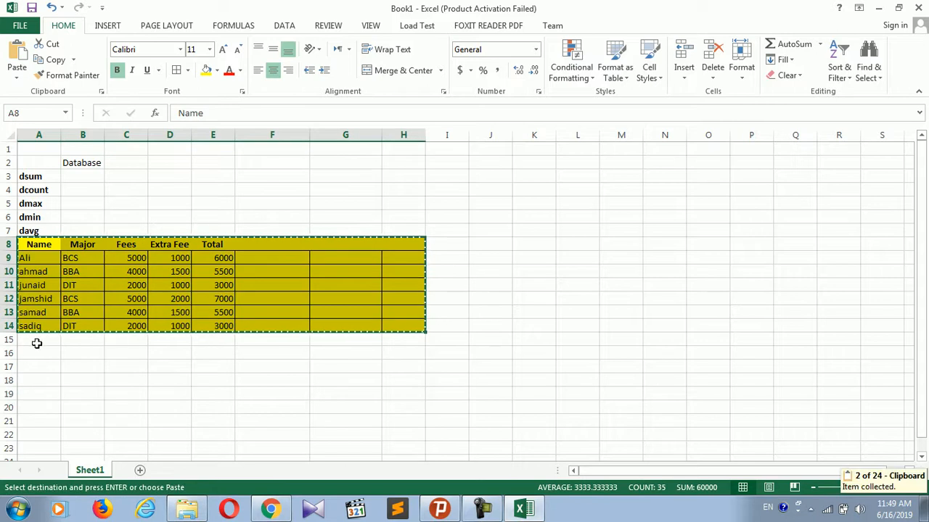
left_click(38, 340)
key("ctrl+v")
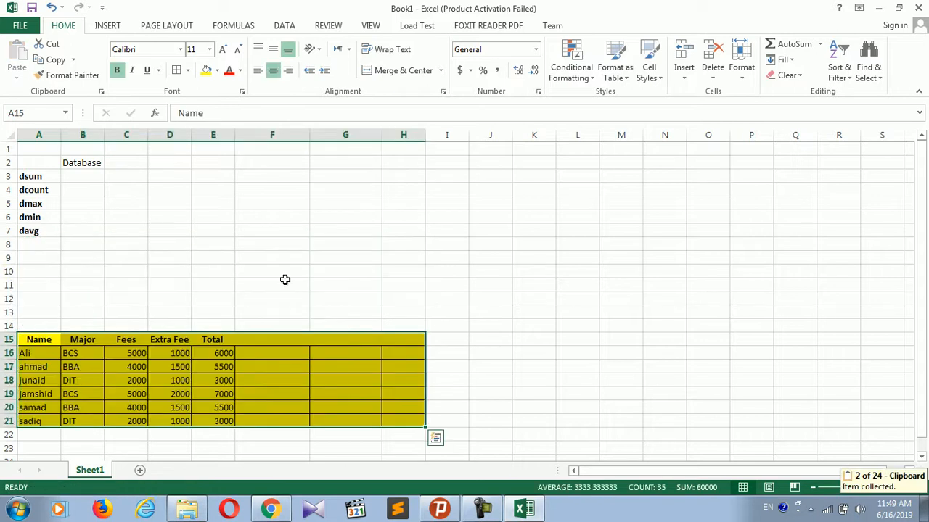
left_click(342, 374)
Add cell borders to the empty header cells F15:H15 of the moved table
left_click(262, 350)
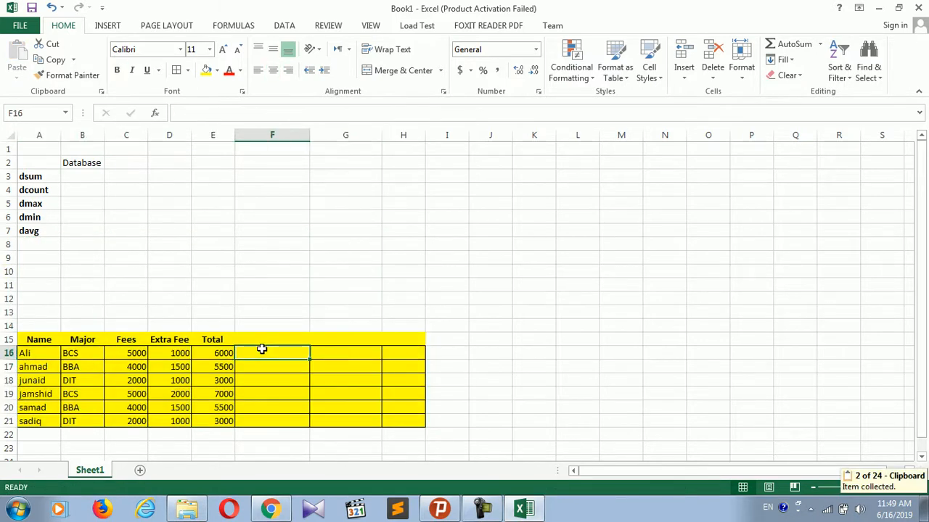
left_click_drag(261, 338, 412, 340)
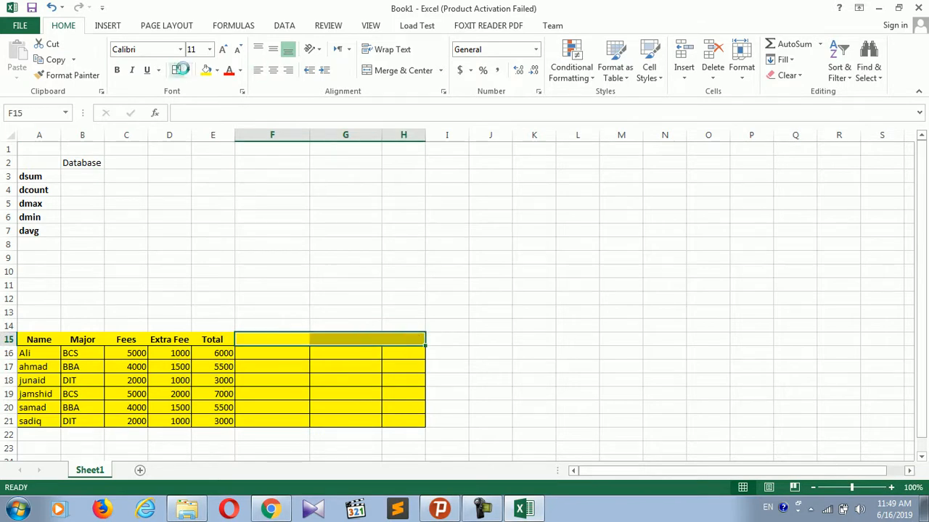
left_click(267, 415)
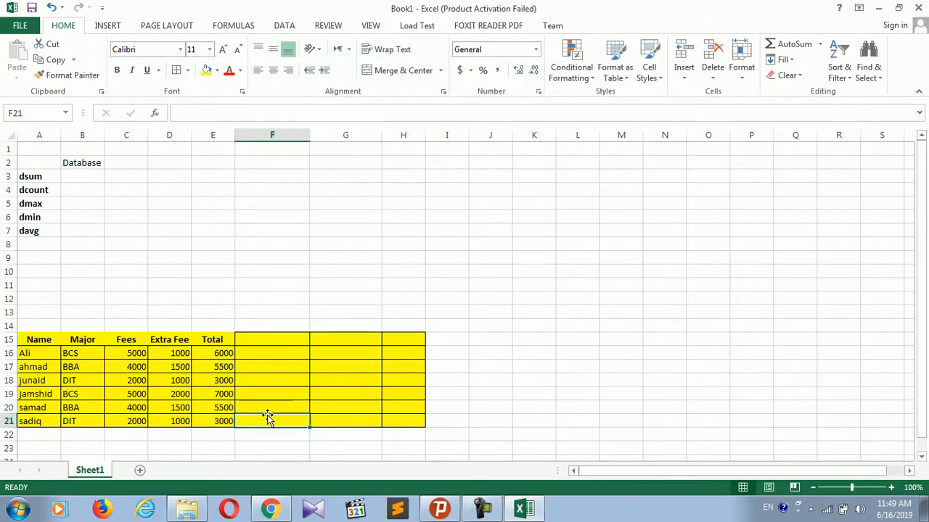
left_click(270, 350)
left_click(267, 338)
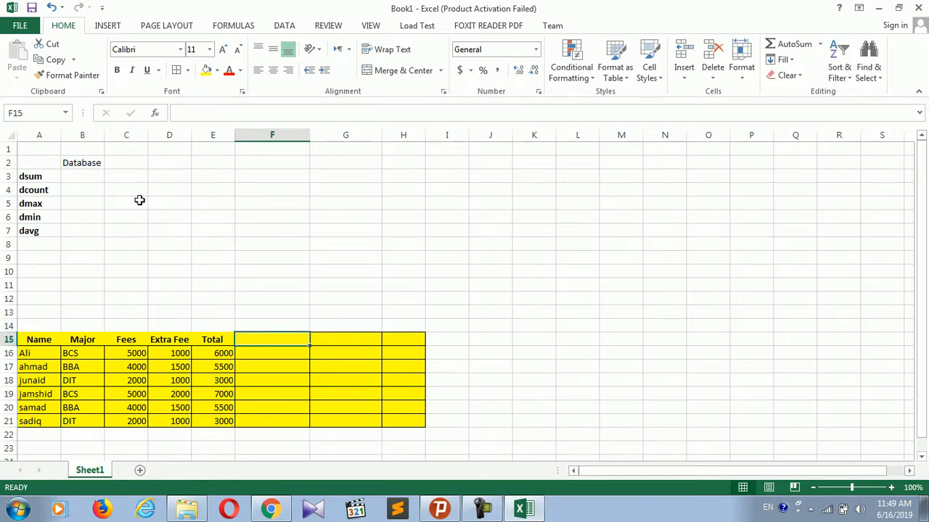
Enter dsum as apostrophe-prefixed literal text in cell C3, beside the dsum label
left_click(122, 175)
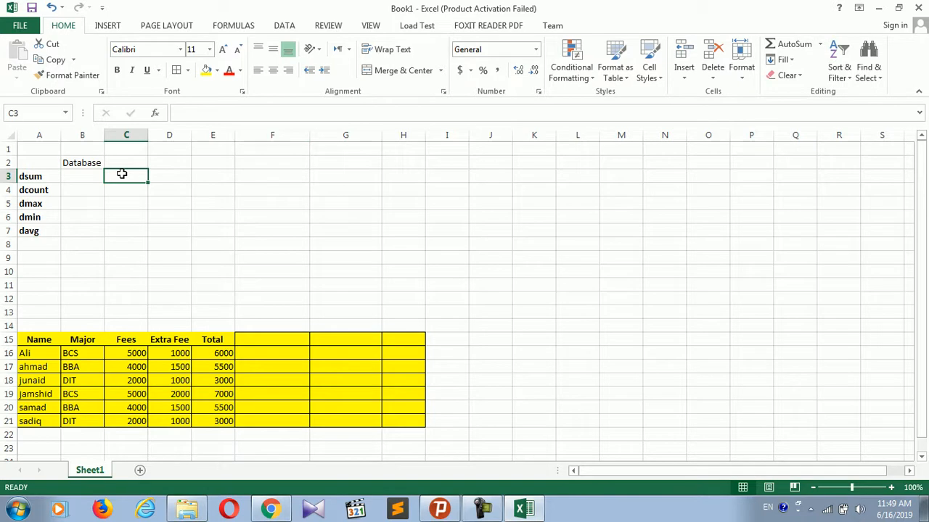
type("'ds")
key("BackSpace")
type("dscu")
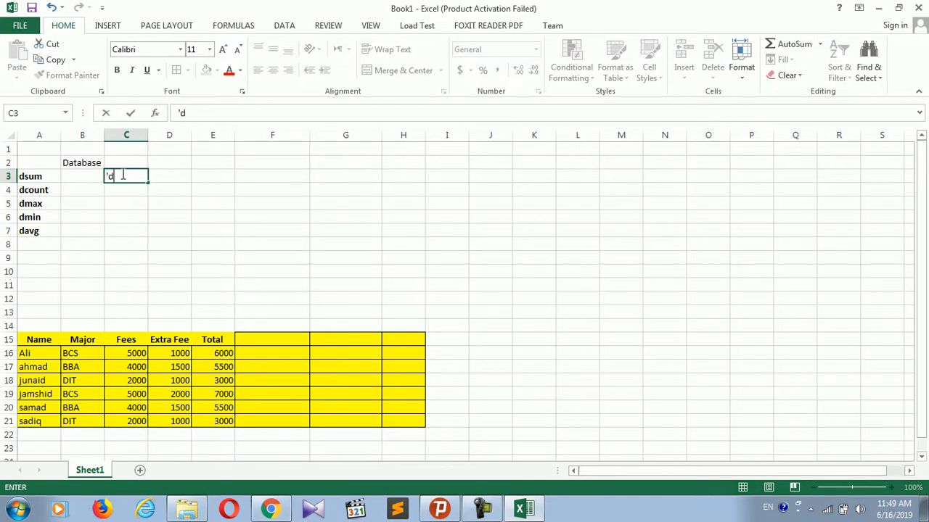
key("BackSpace")
key("BackSpace")
type("um")
key("Home")
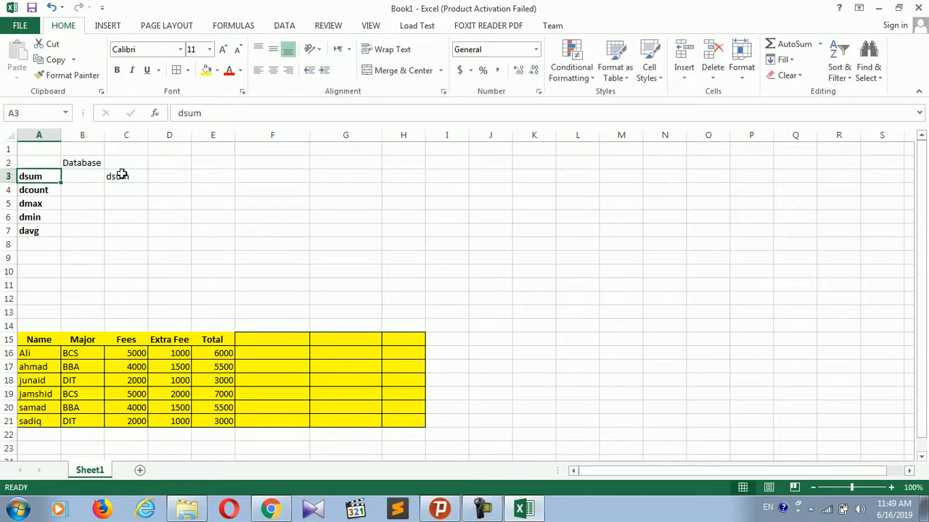
Expand the literal text in C3 to "=dsum(all table or database select,select total , select tow empty cells)"
double_click(123, 175)
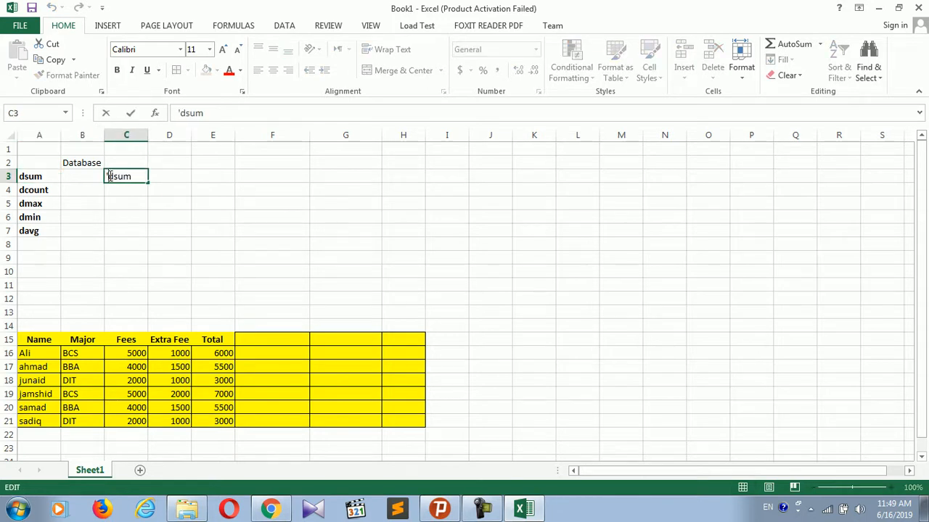
type("=dsum(all")
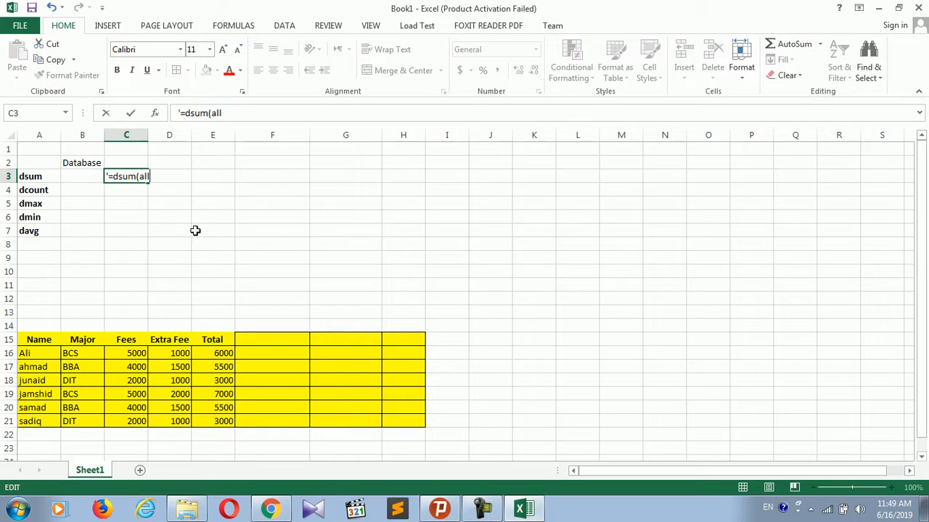
type(" table or database select,")
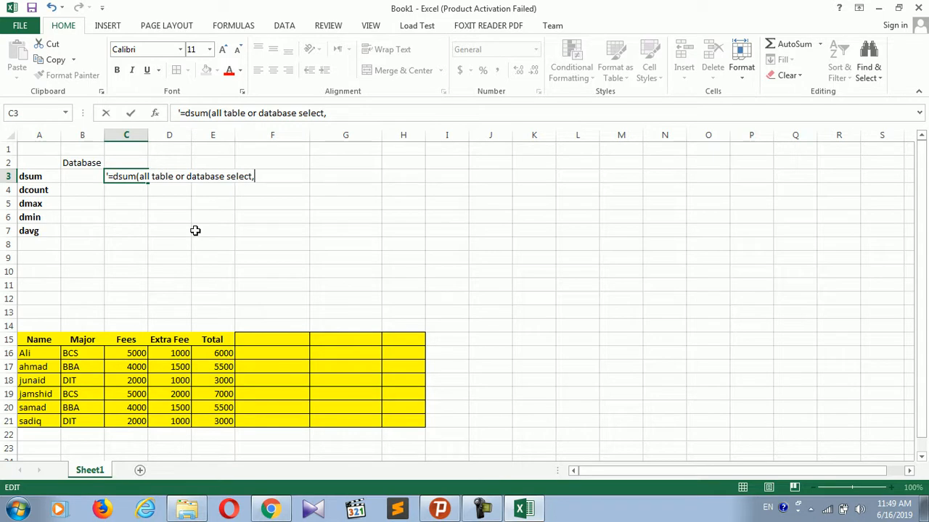
type("select total , select to")
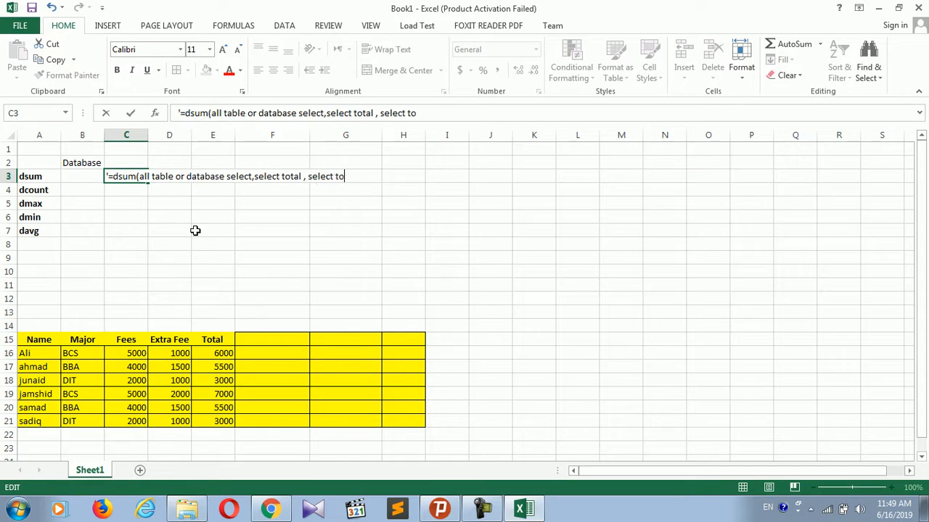
type("w emplty cells")
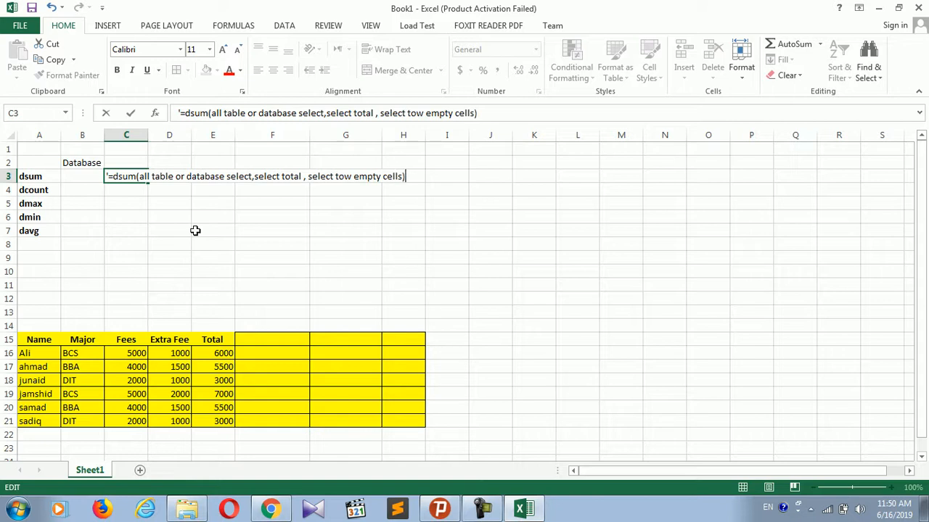
key("Return")
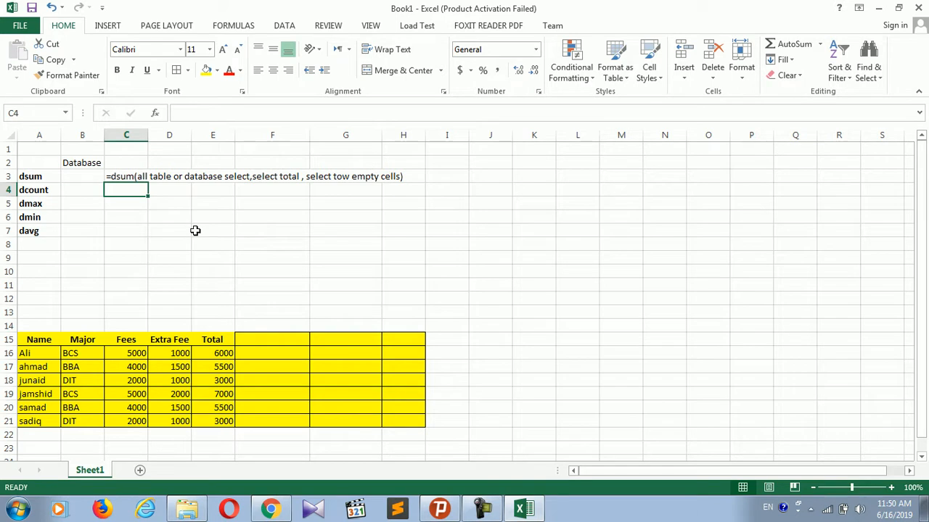
Enter the text "Type culmn name" in header cell F15 of the table
left_click(260, 341)
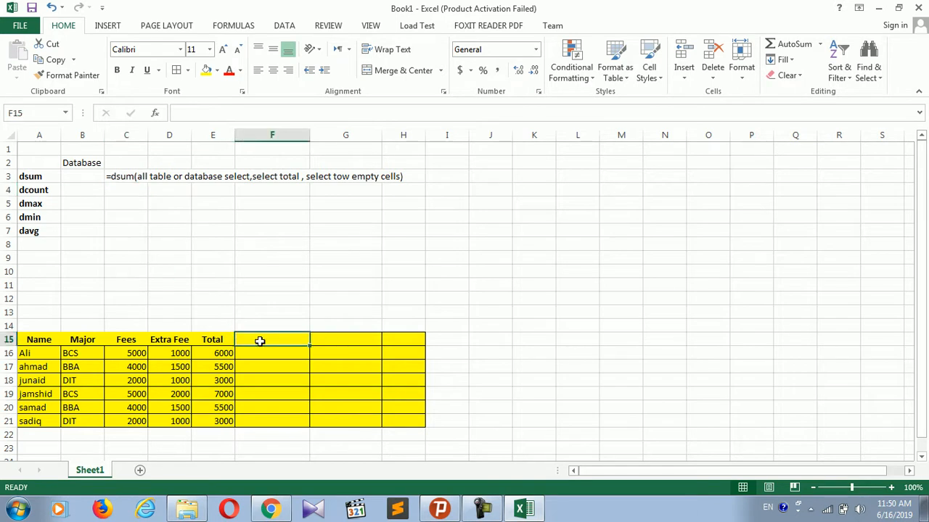
type("Typ")
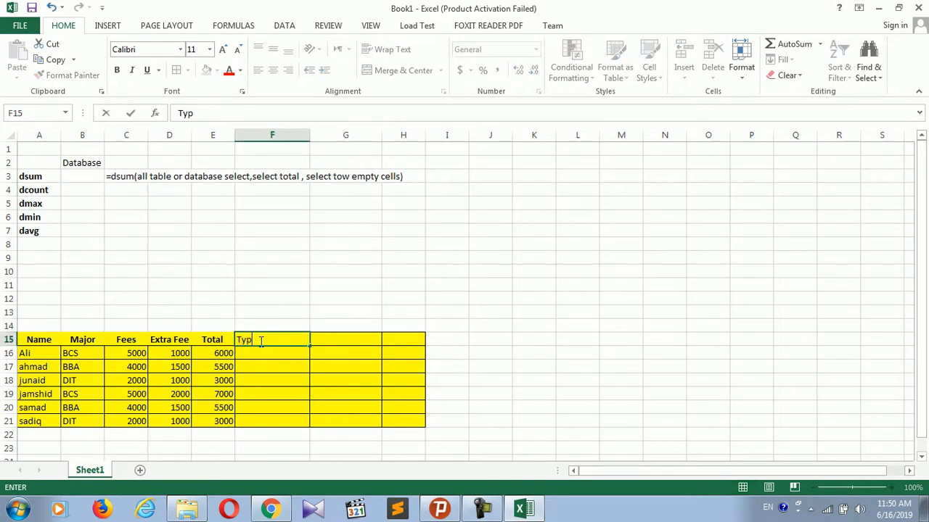
type("e nClu")
left_click(261, 341)
type("n")
key("BackSpace")
key("Delete")
type("c")
key("Delete")
key("Delete")
type("ulmne")
key("BackSpace")
key("BackSpace")
type("n name")
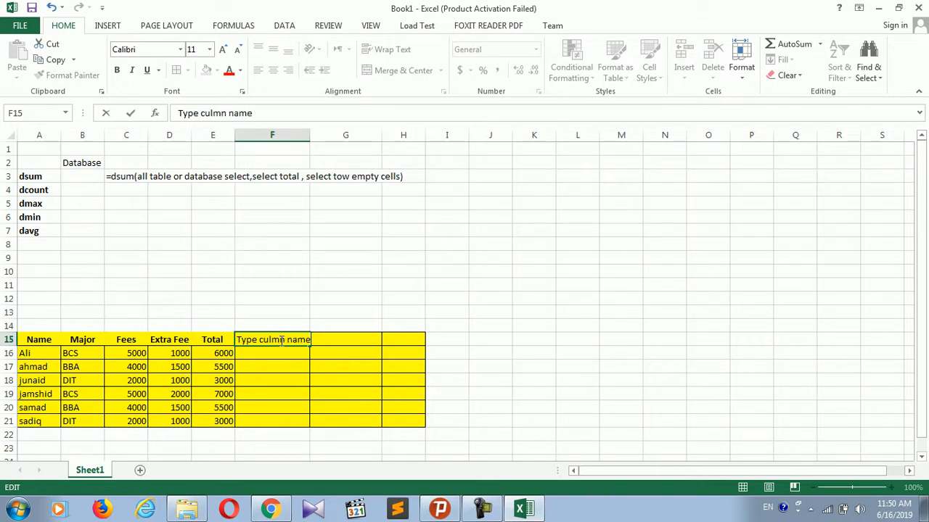
Enter the labels Type Name in F16 and Total Fees in F17
left_click(271, 352)
type("Ty")
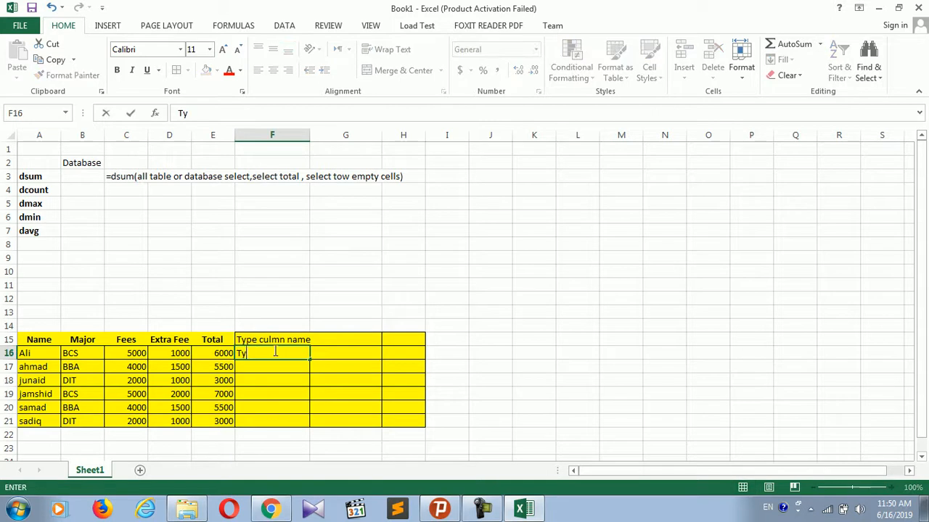
type("pe Name")
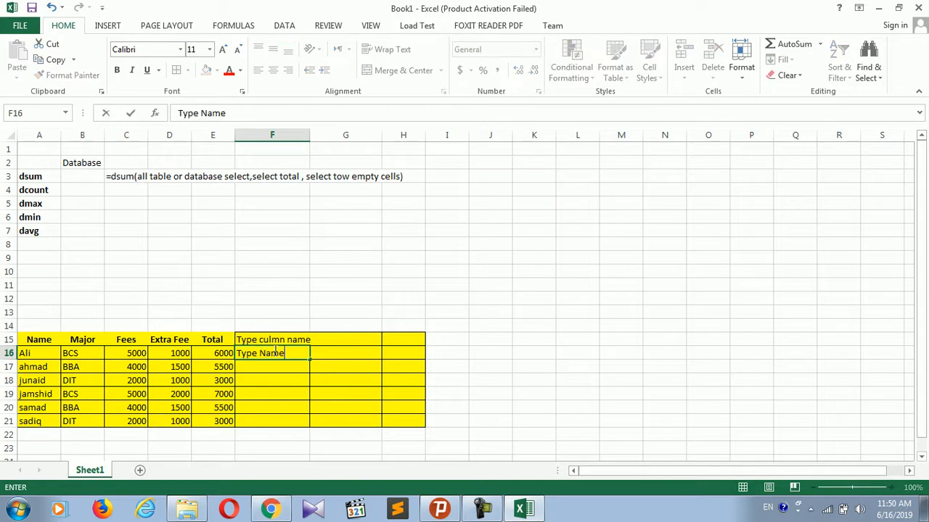
left_click(280, 367)
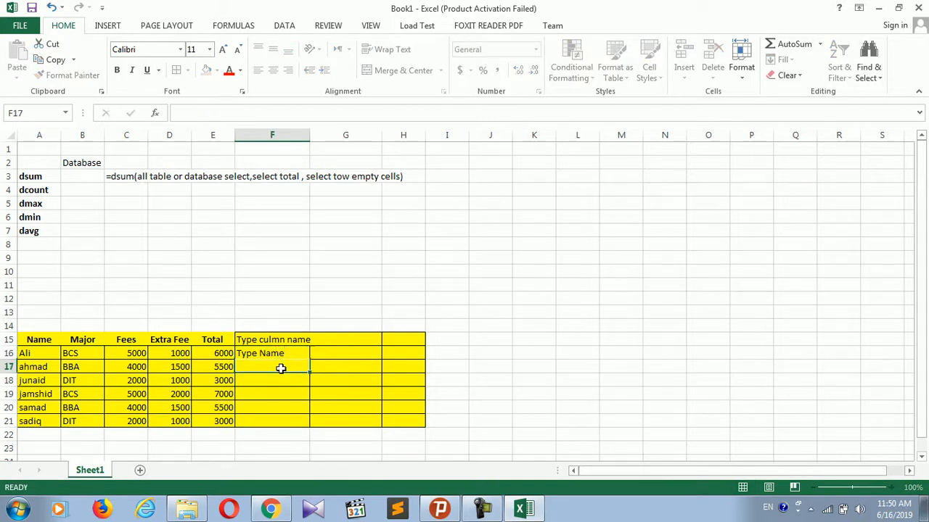
type("Total")
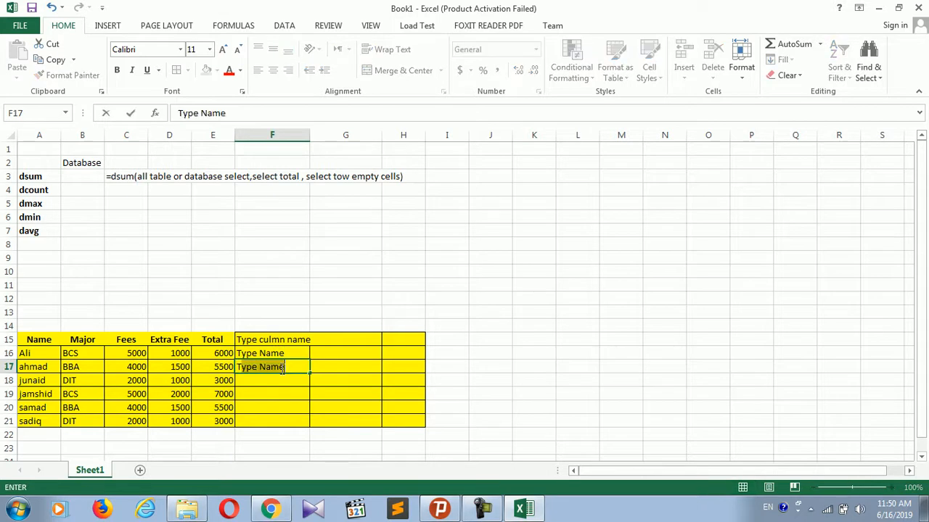
type(" Fees")
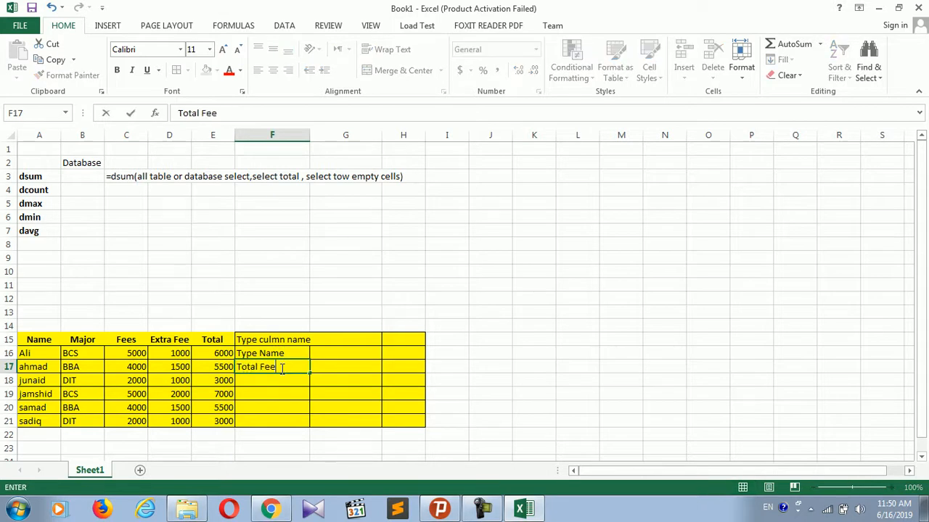
key("Return")
Enter the label Total students in cell F18
type("Total sut")
key("BackSpace")
key("BackSpace")
type("tudne")
key("BackSpace")
key("BackSpace")
type("ents")
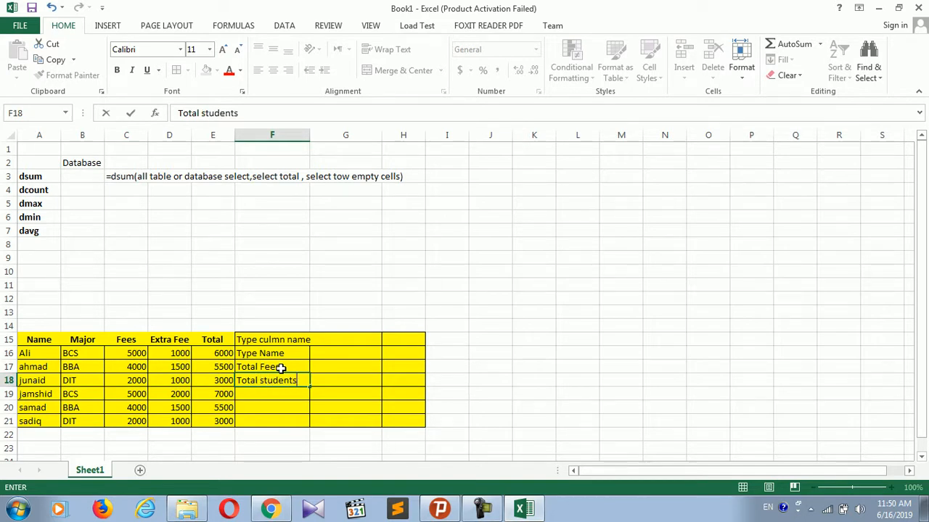
key("Return")
Enter the label Highest Fees in cell F19
type("to")
key("BackSpace")
type("H")
key("BackSpace")
type("Highest Fees")
key("Return")
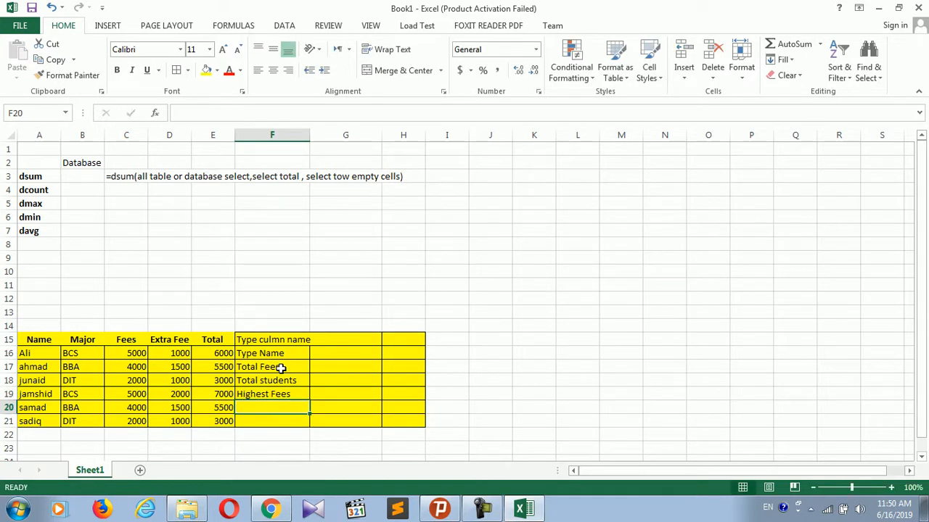
Enter the label Lowest Fee in cell F20
type("Lowe")
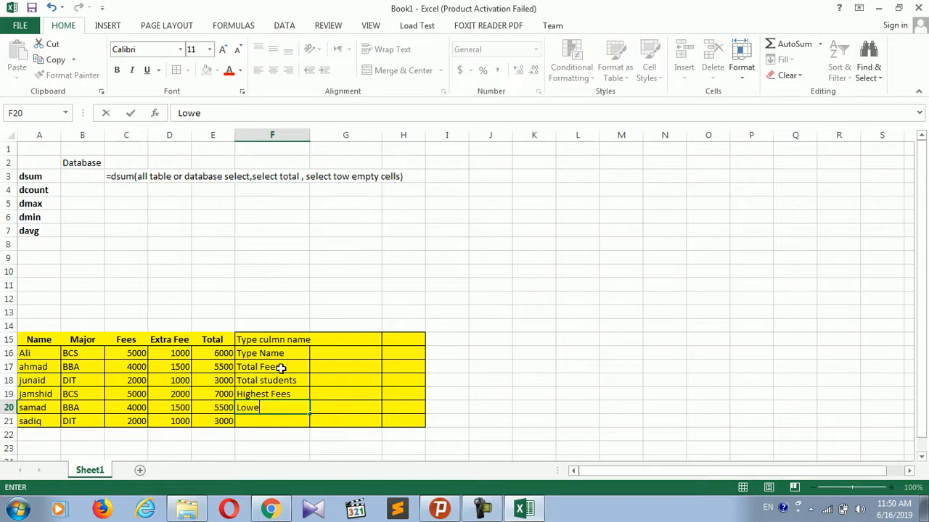
type("st Fee")
key("Return")
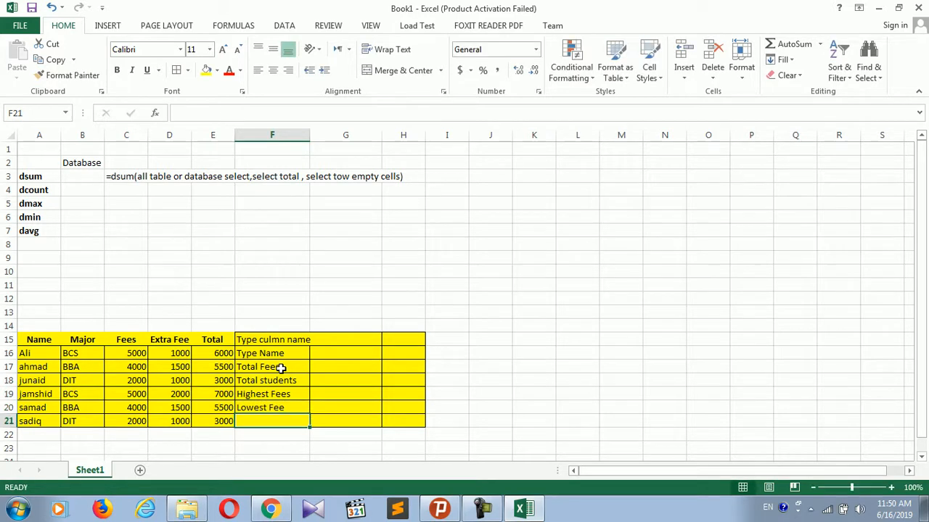
Enter the label Total Average in cell F21
type("Avrag")
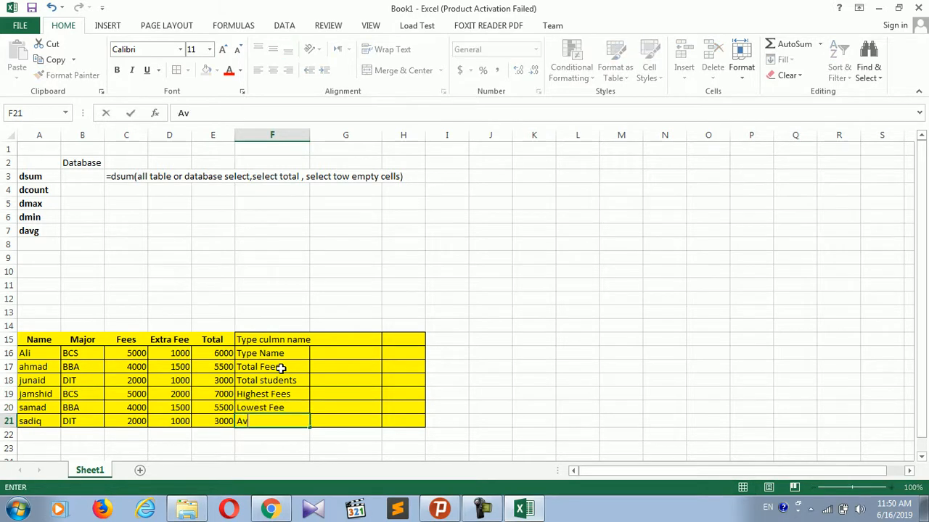
key("BackSpace")
key("BackSpace")
key("BackSpace")
type("erage")
double_click(240, 421)
left_click(240, 420)
type("Ti")
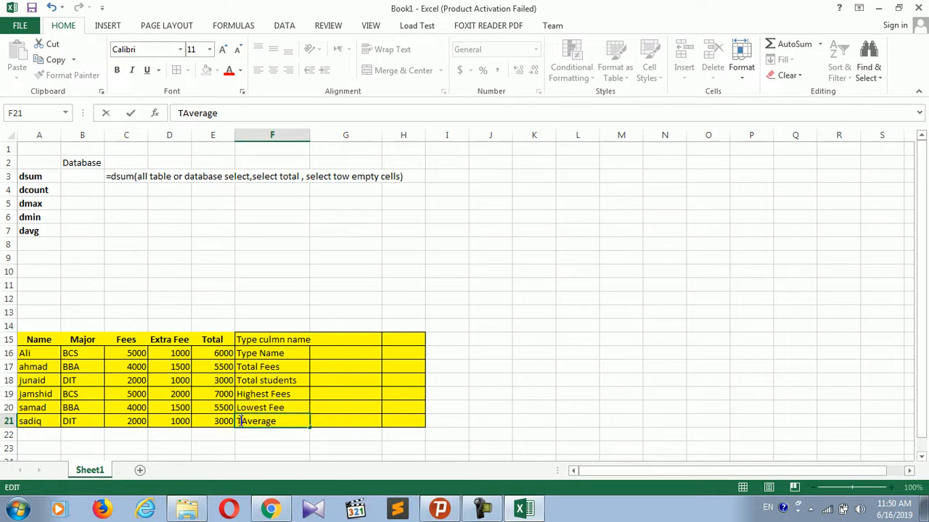
key("BackSpace")
type("otal")
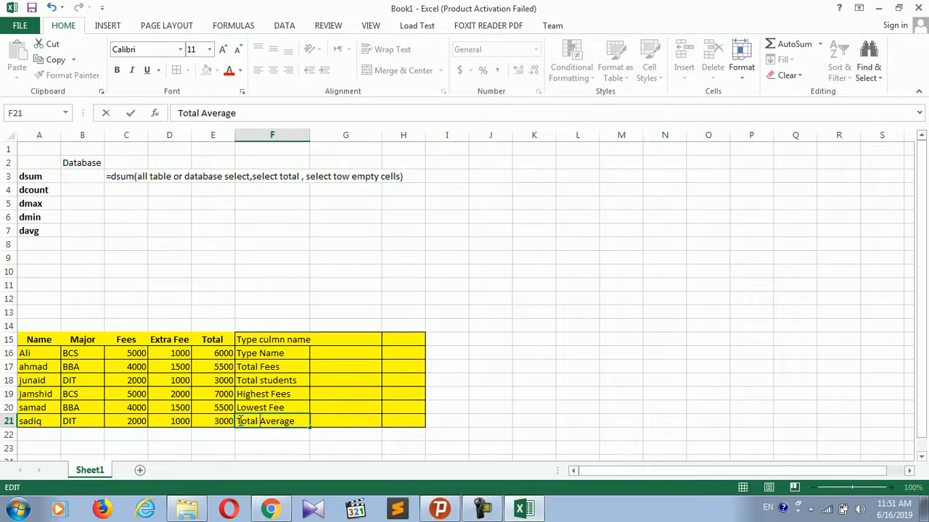
left_click(348, 358)
Widen column F slightly so the text "Type culmn name" fits inside its cell
left_click_drag(922, 203, 925, 257)
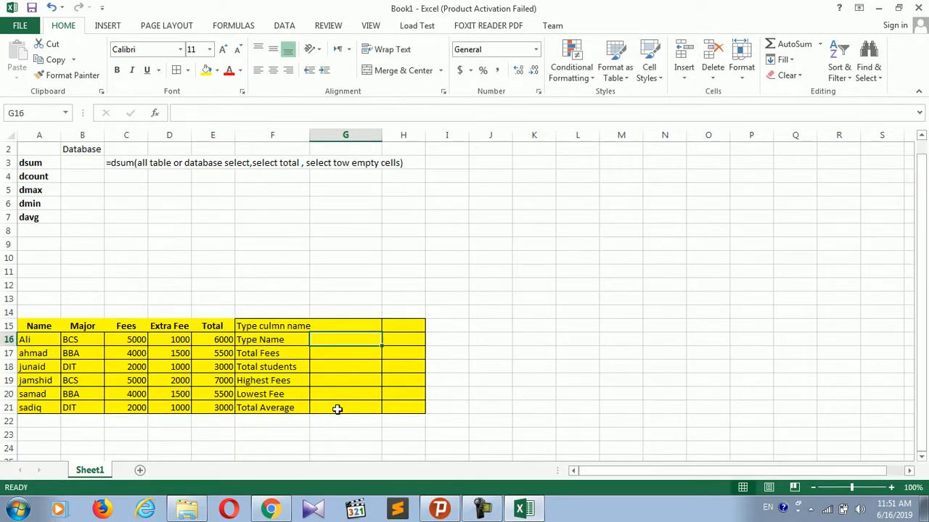
left_click(321, 354)
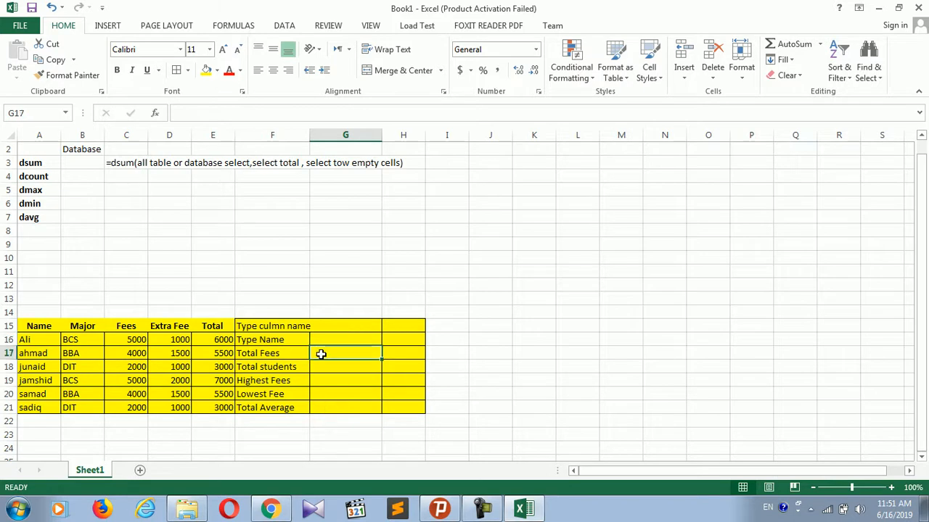
left_click(319, 326)
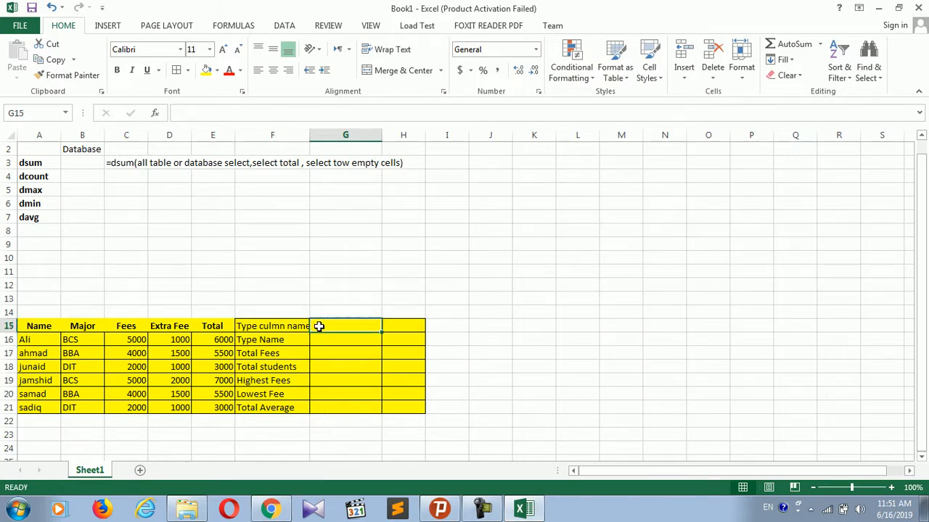
left_click(284, 328)
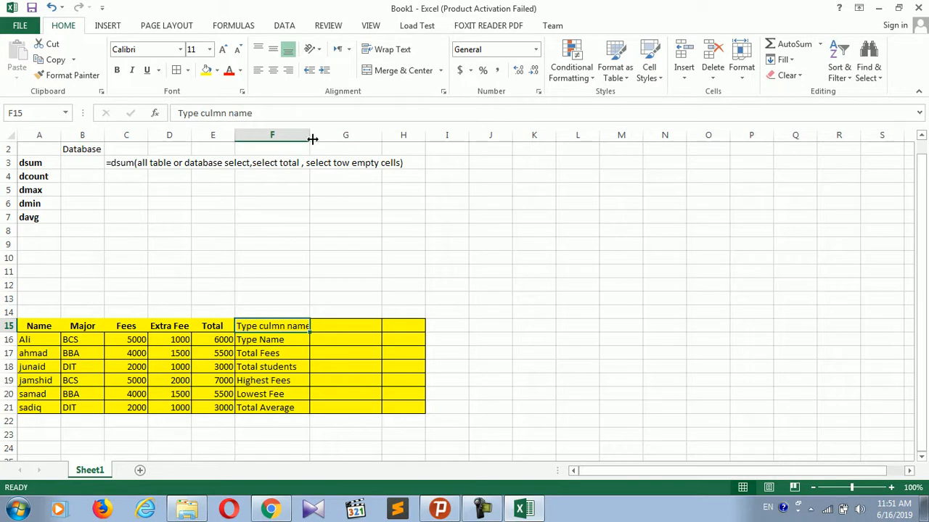
left_click_drag(311, 139, 324, 143)
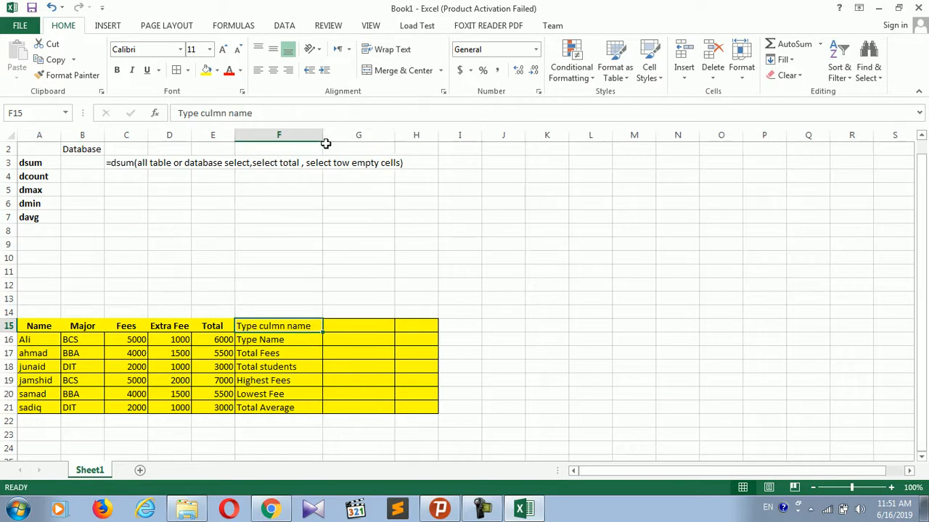
left_click(362, 390)
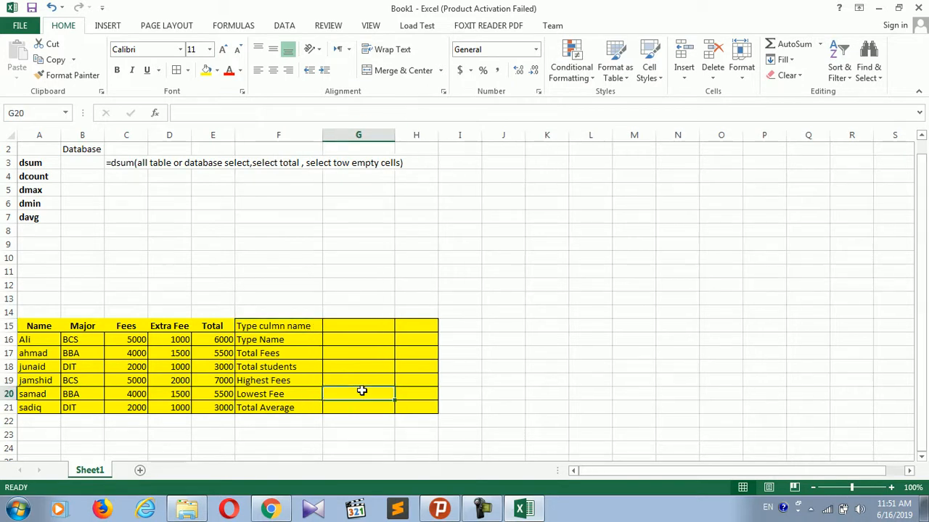
Move the whole yellow fee table A15:H21 up so that it starts at cell A11
left_click(892, 488)
left_click(891, 488)
left_click_drag(922, 341, 923, 385)
left_click(408, 365)
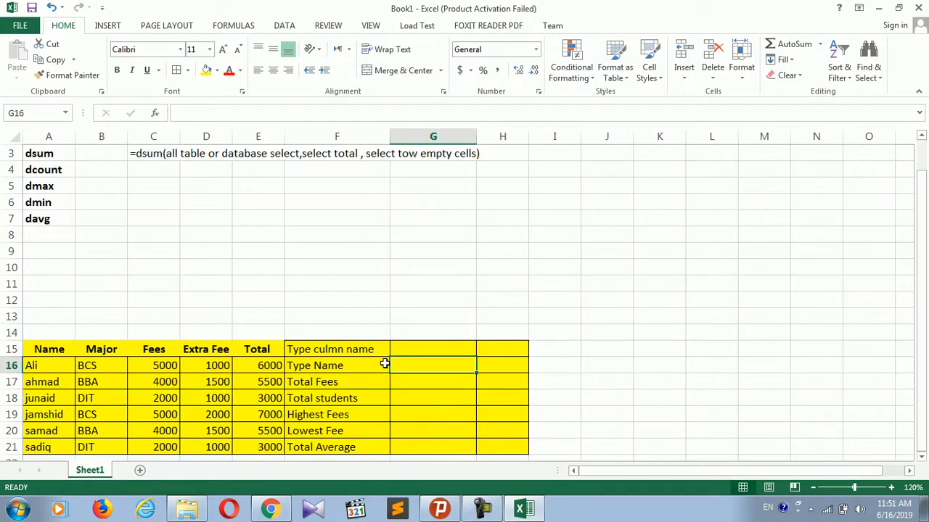
left_click(416, 383)
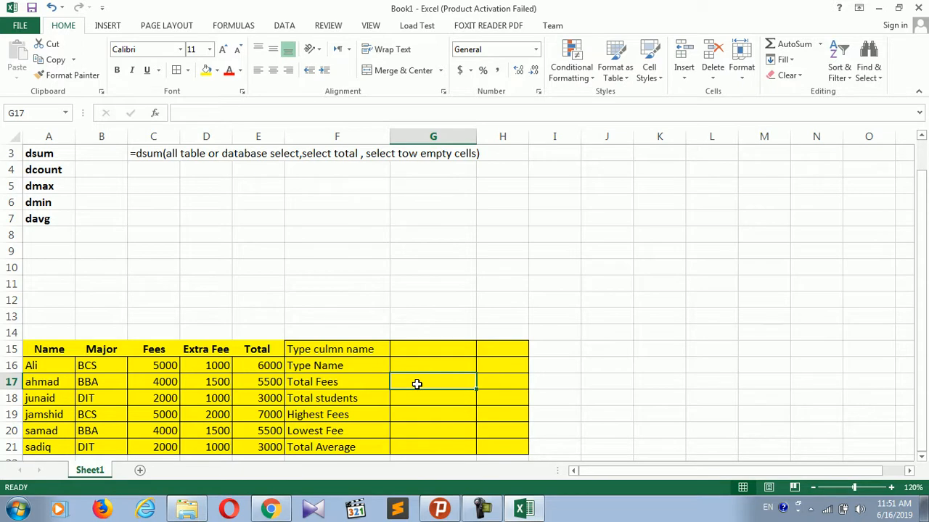
left_click_drag(29, 348, 535, 450)
key("ctrl+c")
left_click(42, 282)
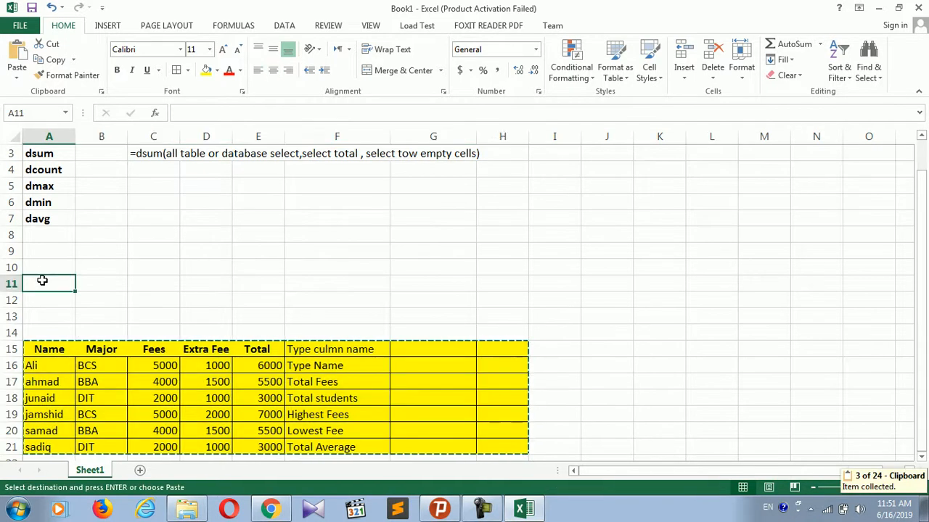
key("ctrl+v")
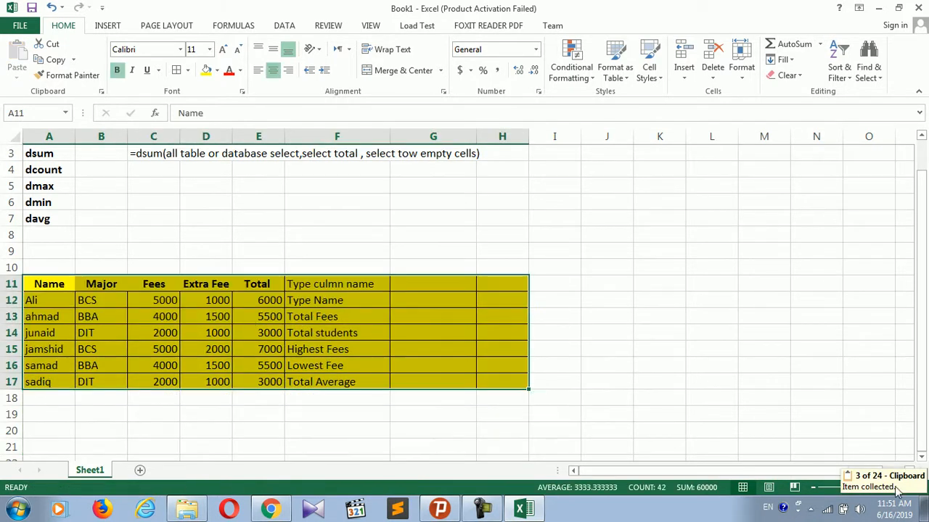
left_click(835, 383)
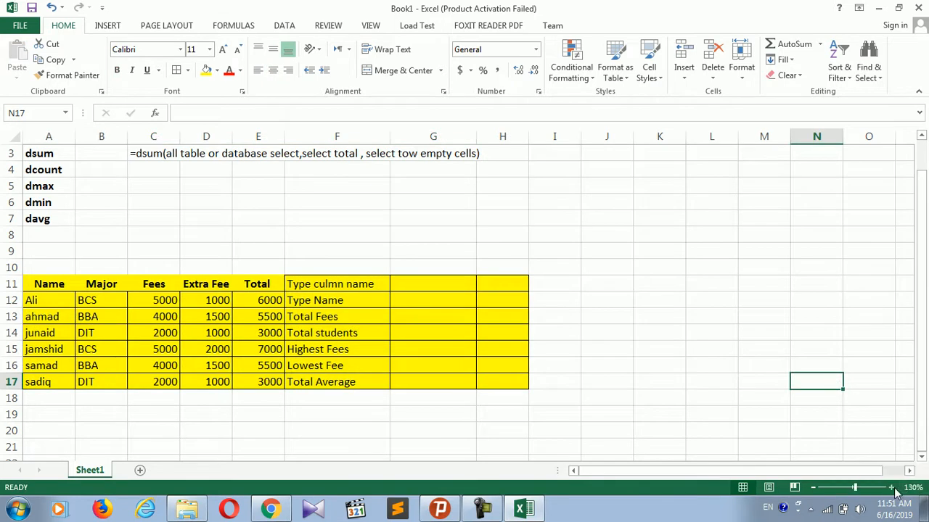
Sum the Total column values E12:E17 with a SUM formula in cell E18
left_click(892, 487)
left_click(892, 487)
left_click_drag(717, 472, 581, 493)
left_click(356, 431)
left_click(315, 434)
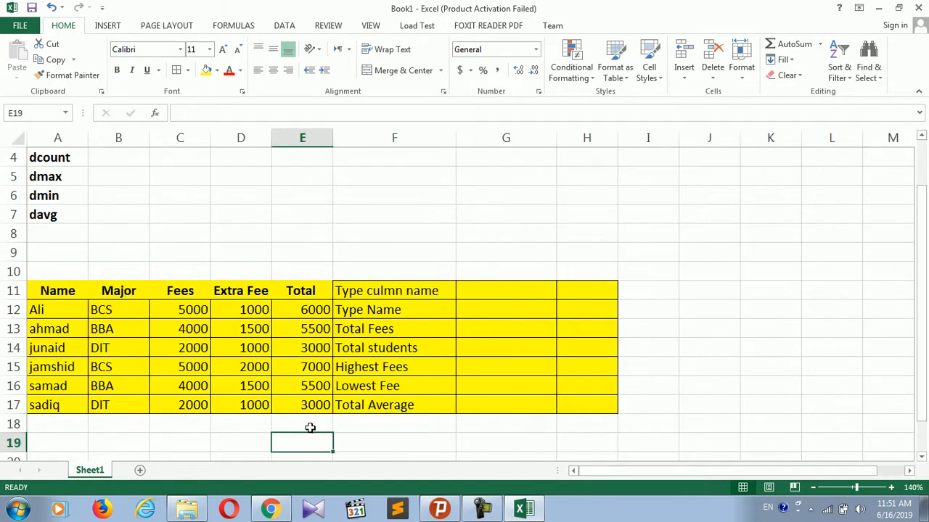
type("=sumd")
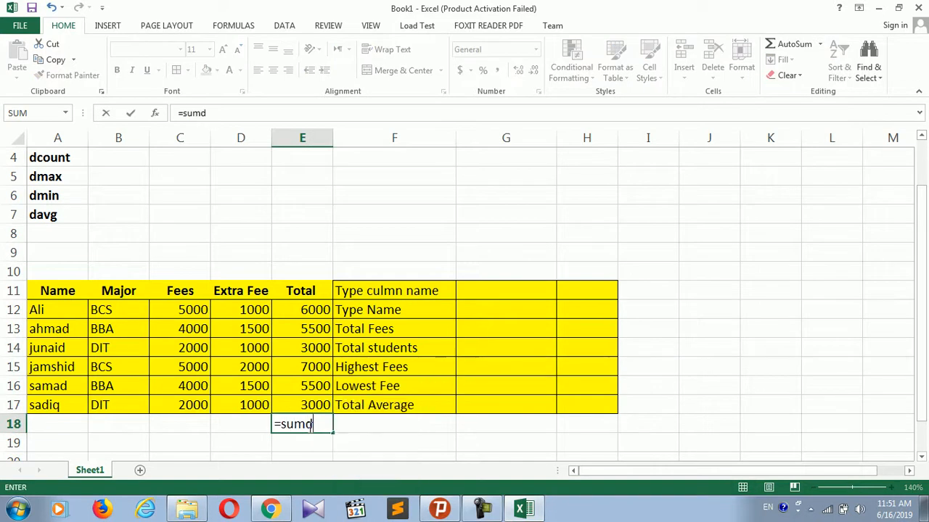
key("BackSpace")
type("(")
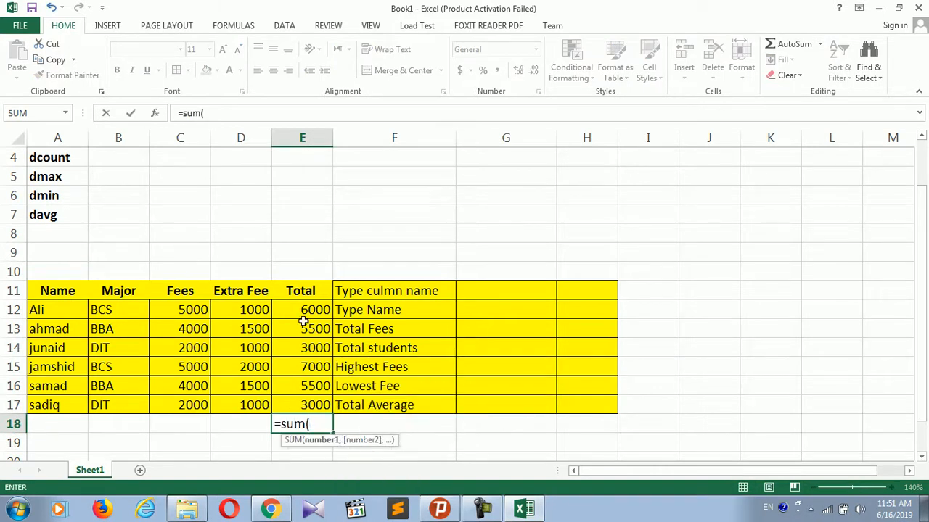
left_click_drag(308, 302, 288, 408)
type(")")
key("Return")
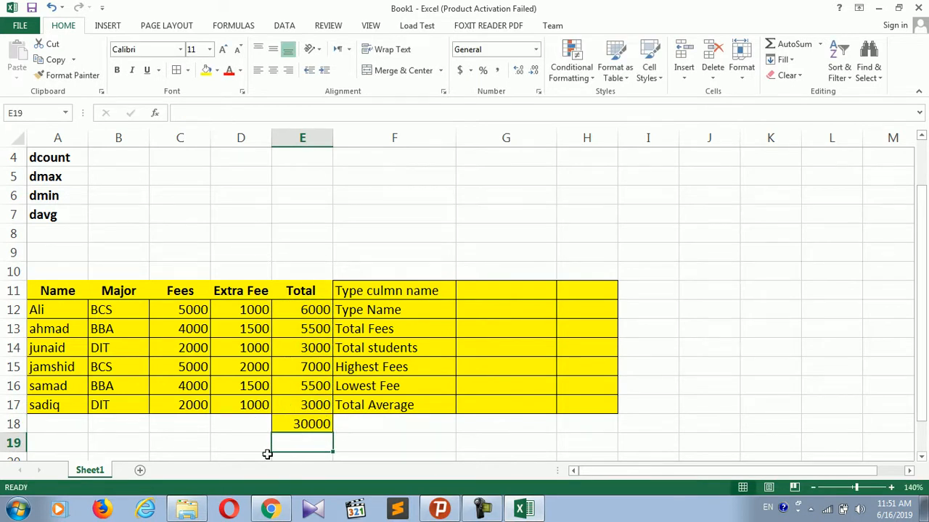
Label the sum by entering "total fees" in cell D18
left_click(253, 424)
type("totl")
key("BackSpace")
type("al fees")
Enter the label "Total stu" in cell D19
left_click(242, 438)
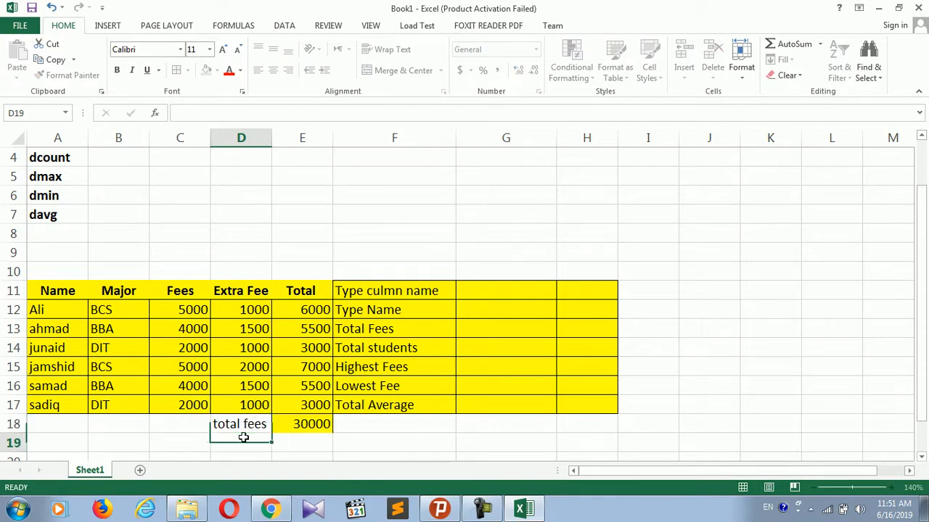
type("Too")
key("BackSpace")
type("tal s")
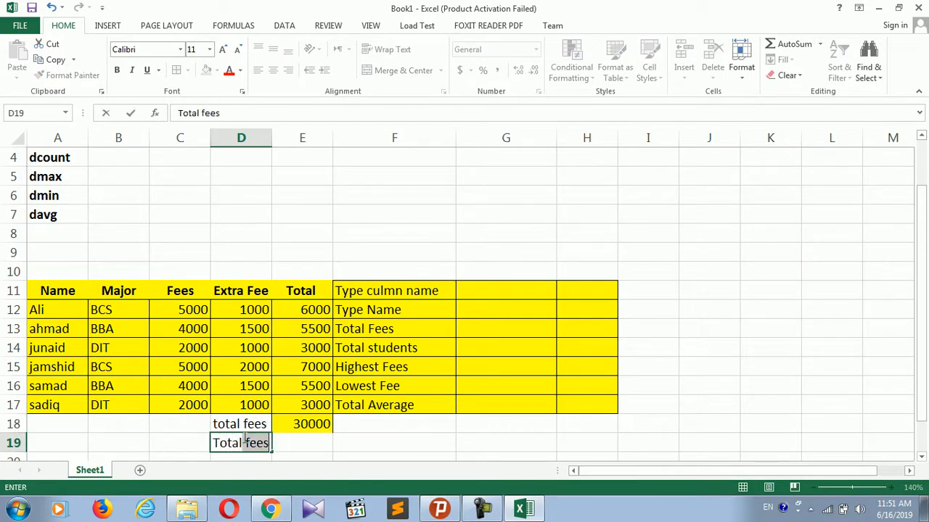
type("tu")
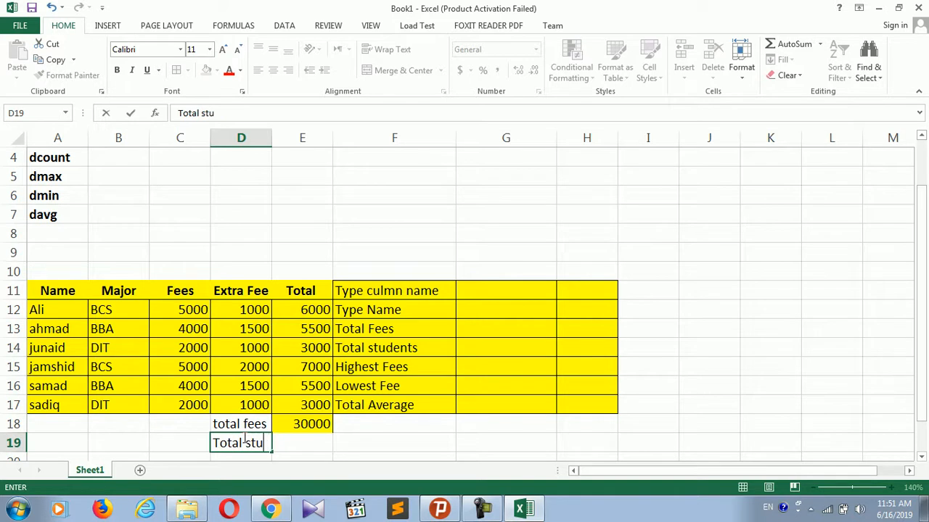
Count the students with a COUNT formula over E12:E17 in cell E19
left_click(289, 443)
type("=con")
key("BackSpace")
type("und")
key("BackSpace")
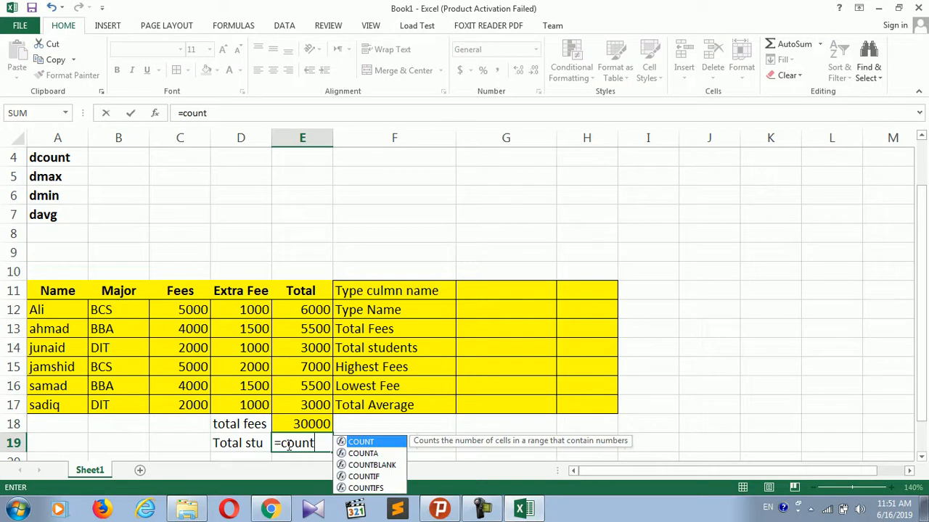
type("t(")
left_click_drag(304, 311, 290, 402)
key("Return")
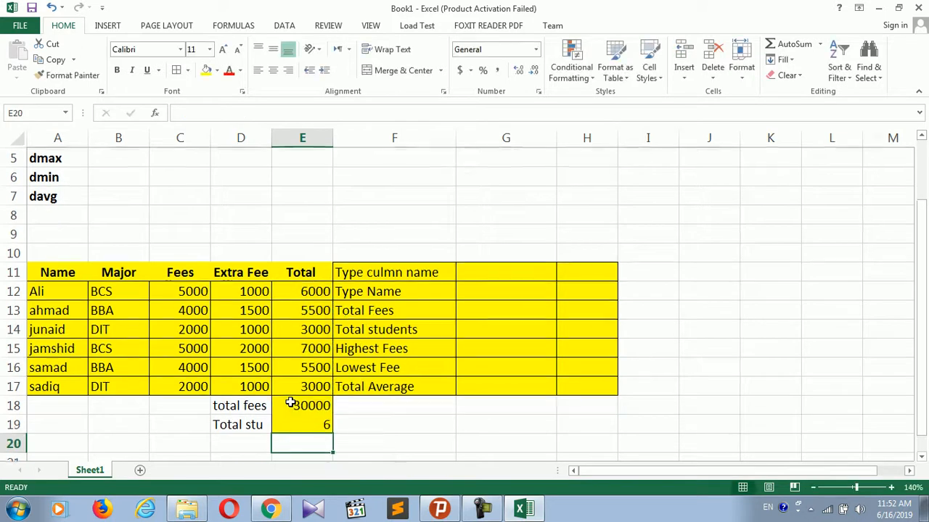
left_click(308, 421)
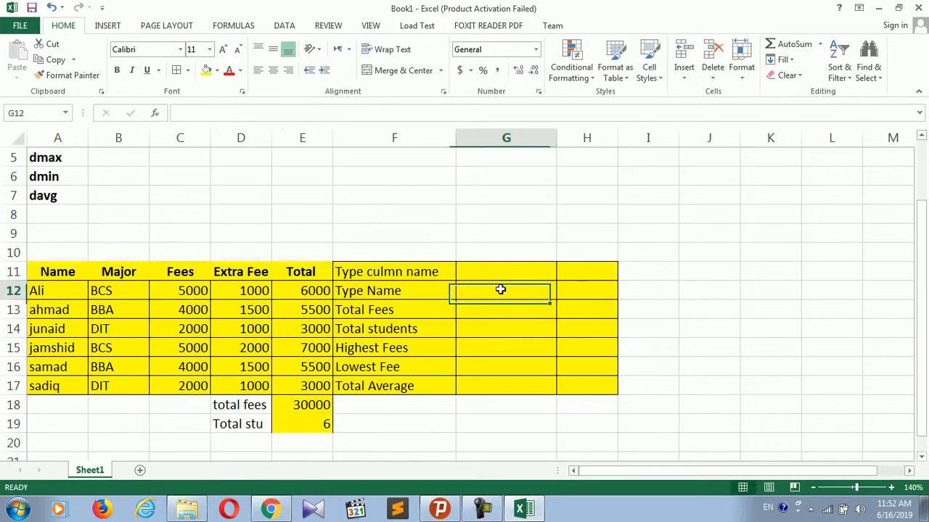
left_click(488, 311)
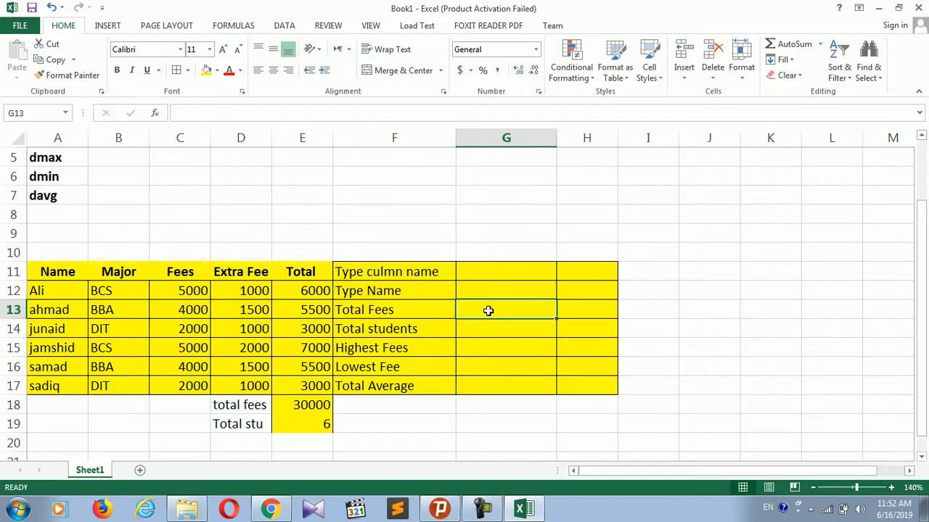
left_click(504, 267)
left_click(500, 286)
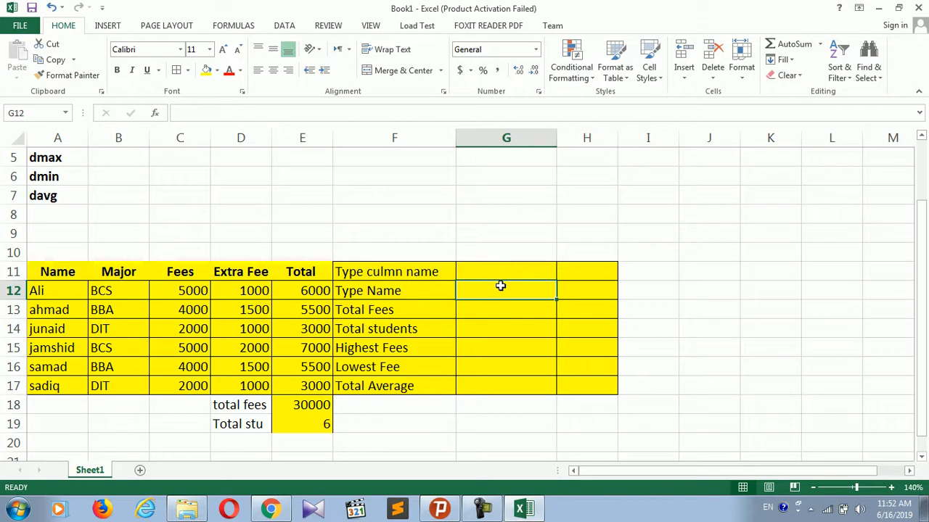
left_click_drag(923, 284, 924, 269)
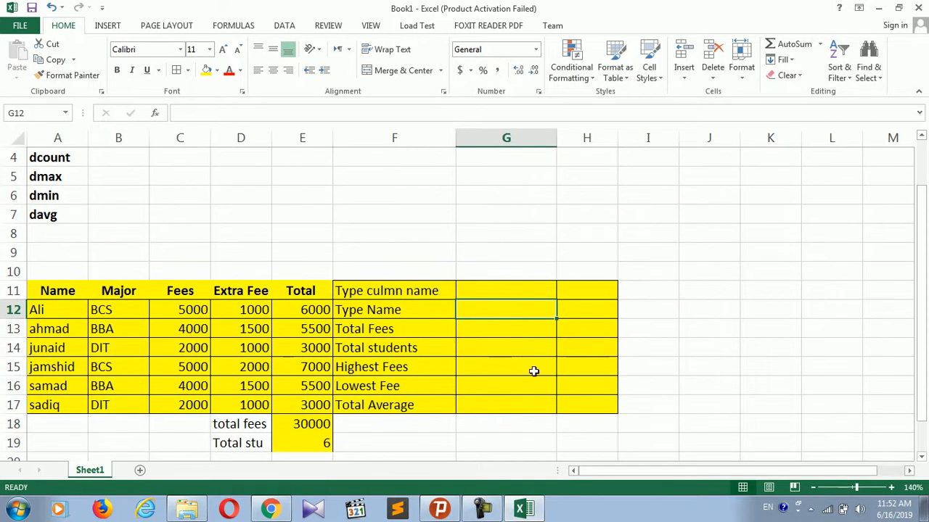
Calculate Total Fees in cell G13 with a DSUM formula using database A11:E17, field E11 and criteria G11:G12
left_click(489, 328)
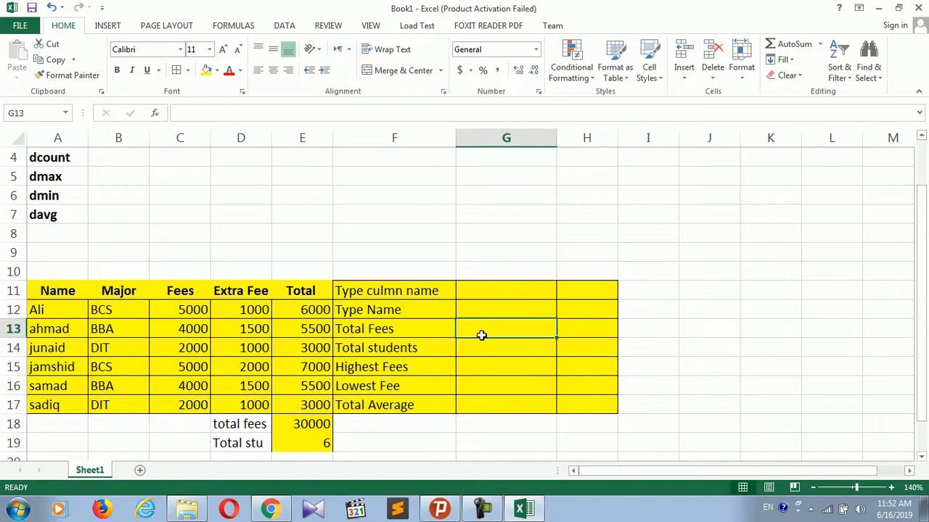
type("=d")
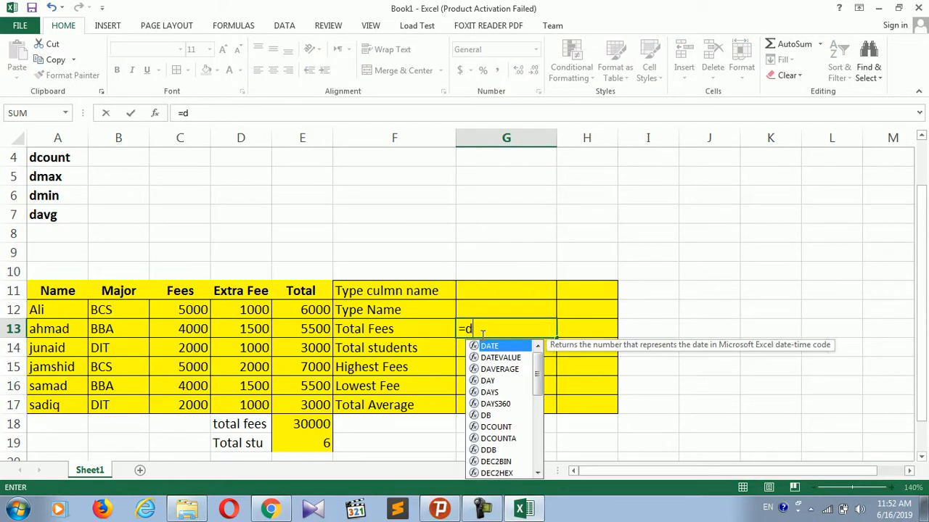
key("BackSpace")
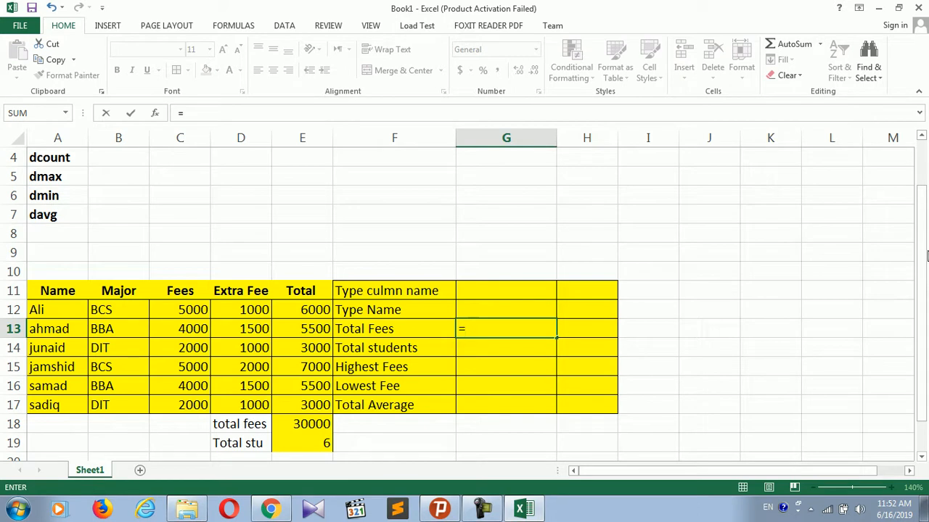
left_click_drag(925, 228, 925, 185)
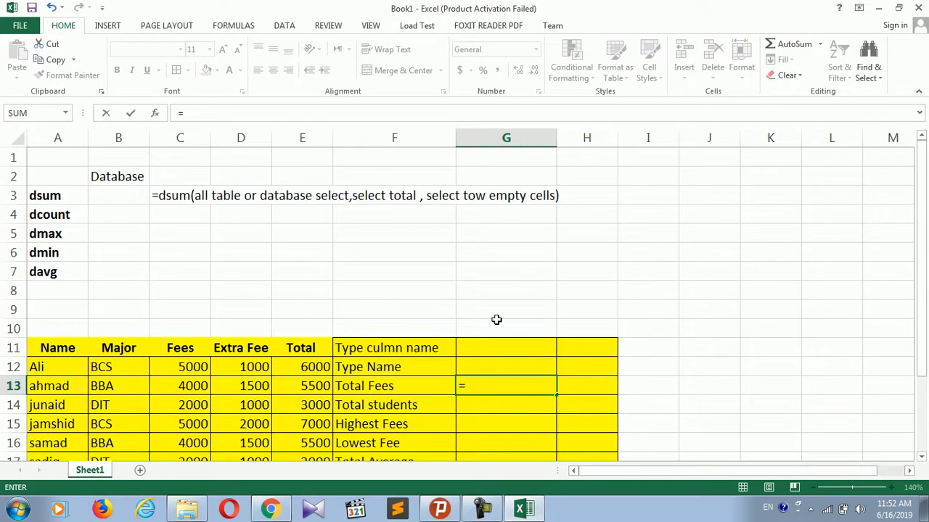
type("ds")
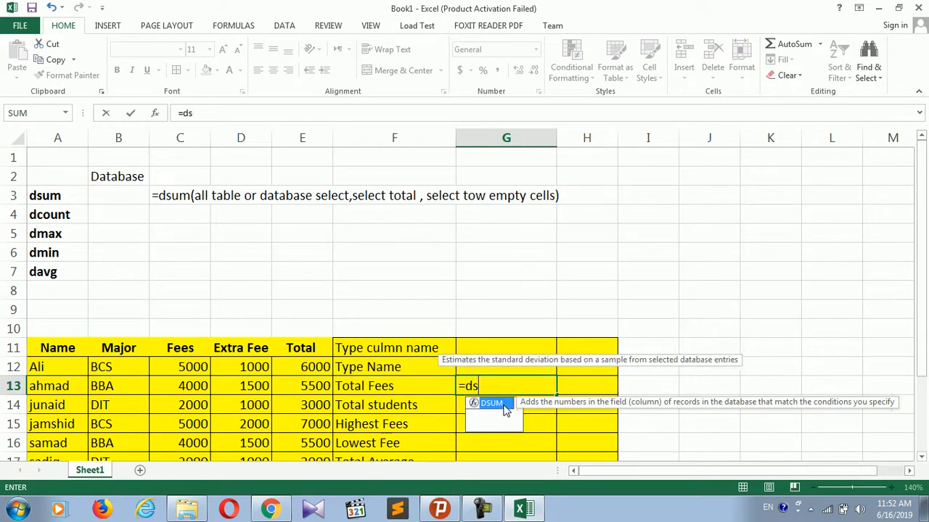
type("um(")
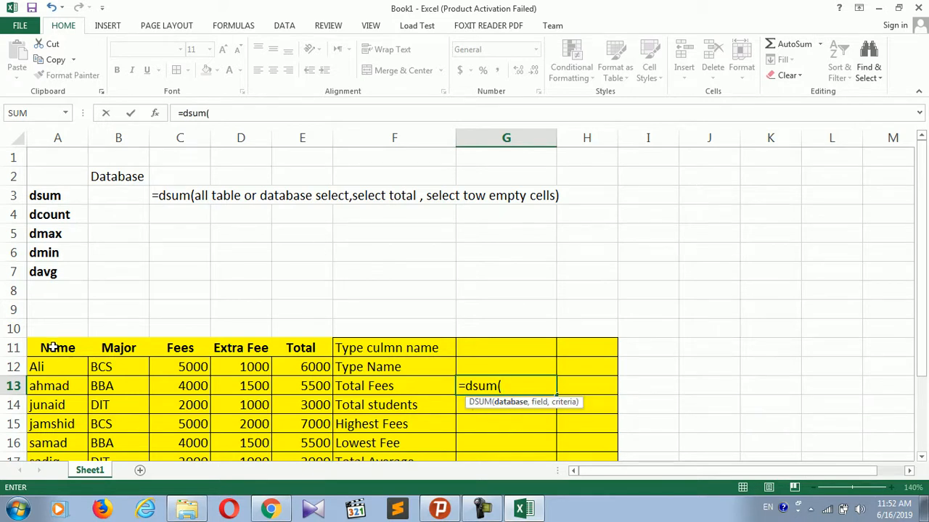
left_click_drag(46, 347, 303, 389)
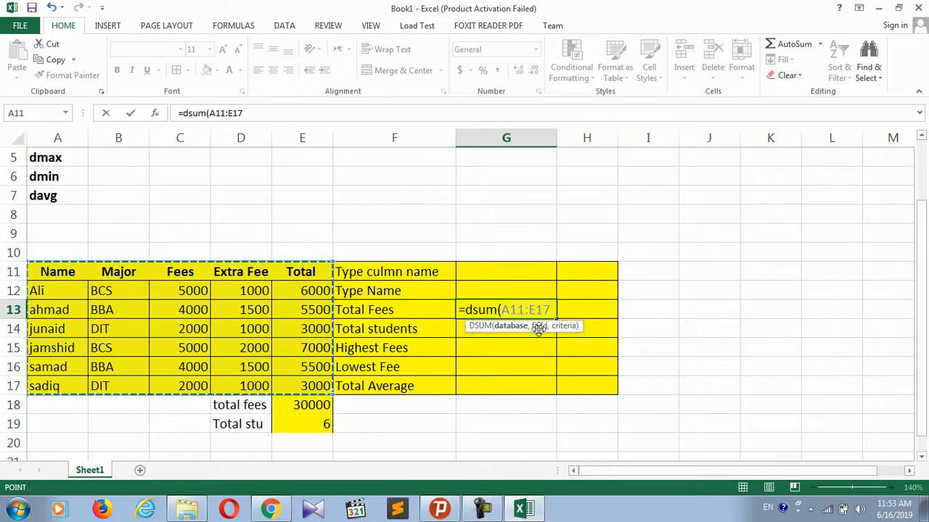
type(",")
left_click_drag(925, 269, 925, 217)
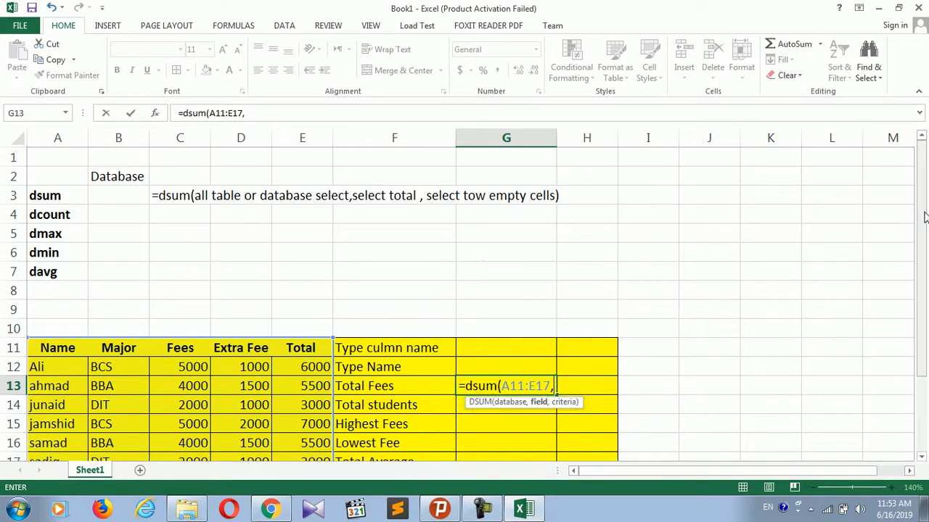
left_click(299, 348)
type(",")
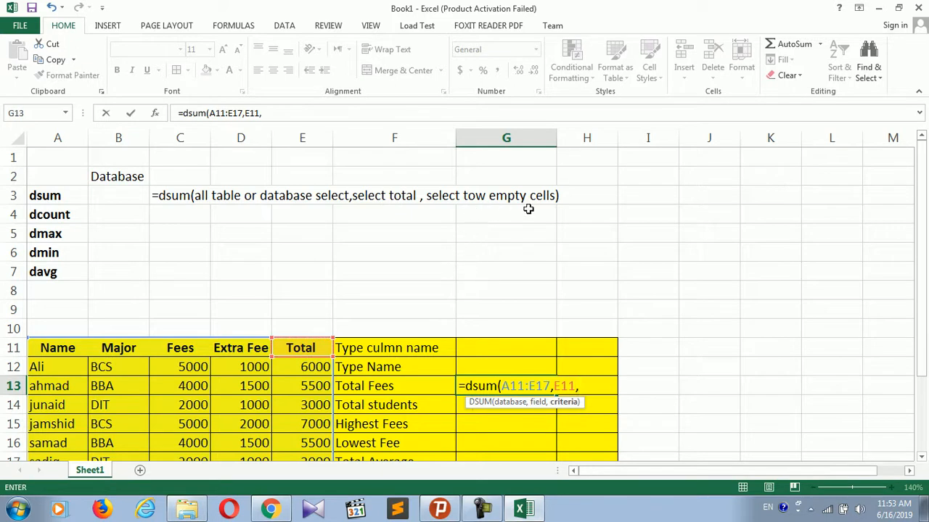
left_click_drag(490, 345, 484, 364)
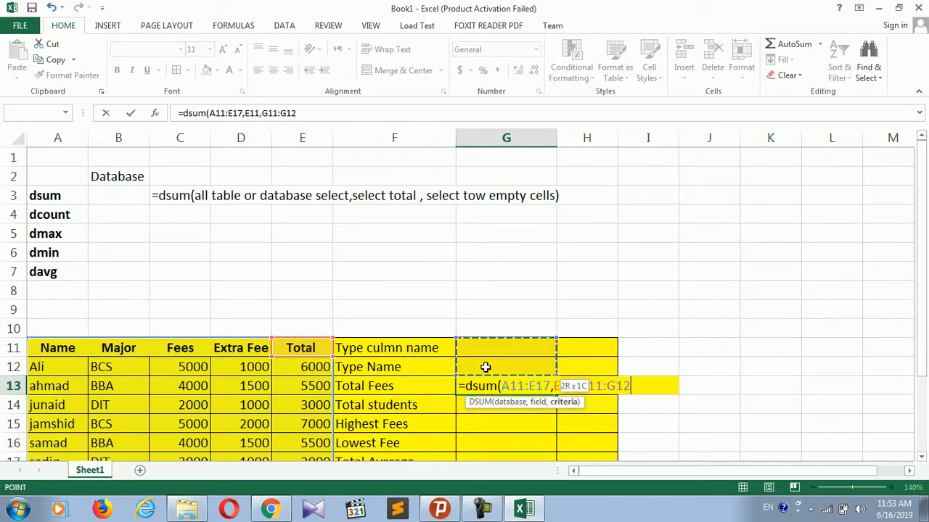
key("Return")
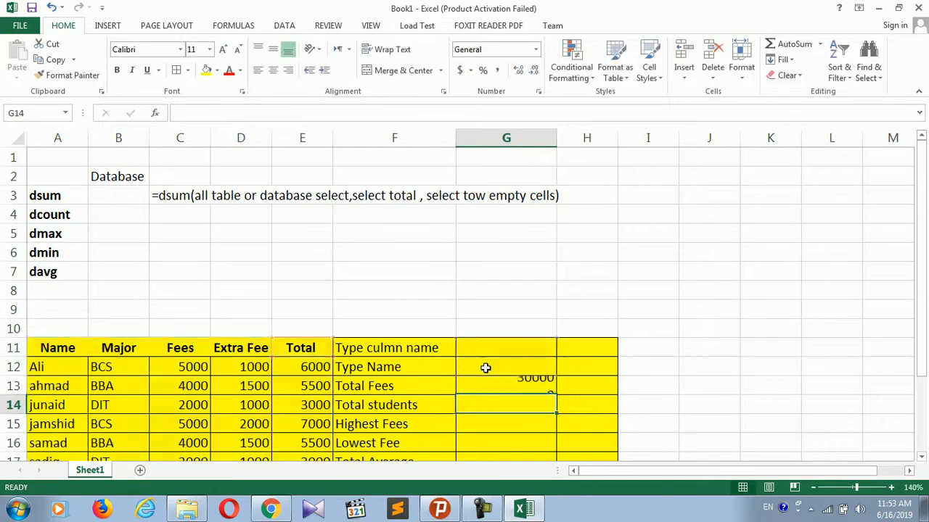
left_click(526, 385)
Set the DSUM criteria by entering the column name "Major" in cell G11 and "BCS" in cell G12
left_click_drag(922, 247, 922, 266)
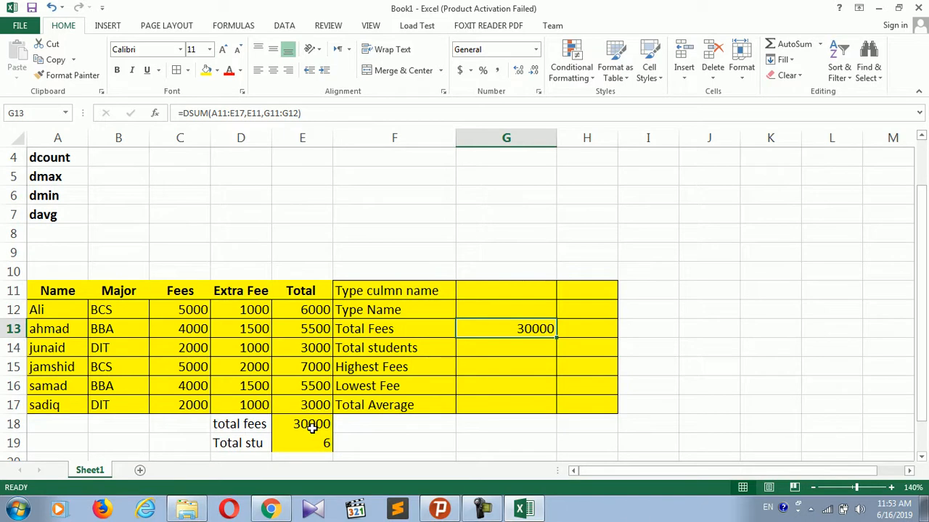
left_click(521, 291)
type("Major")
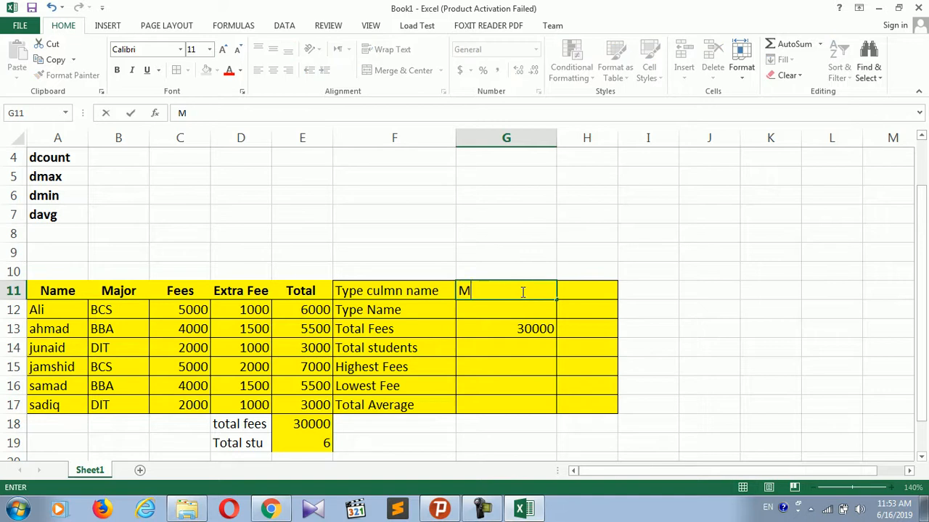
key("Tab")
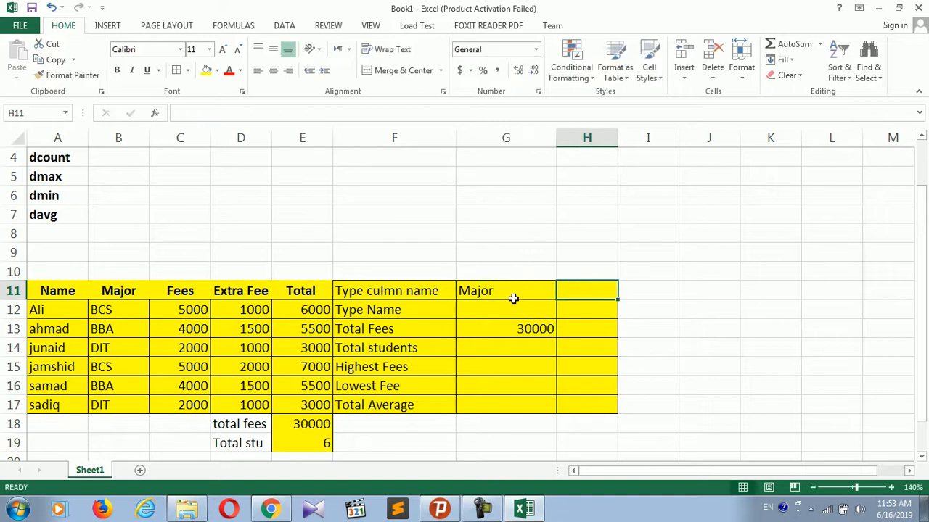
left_click(510, 305)
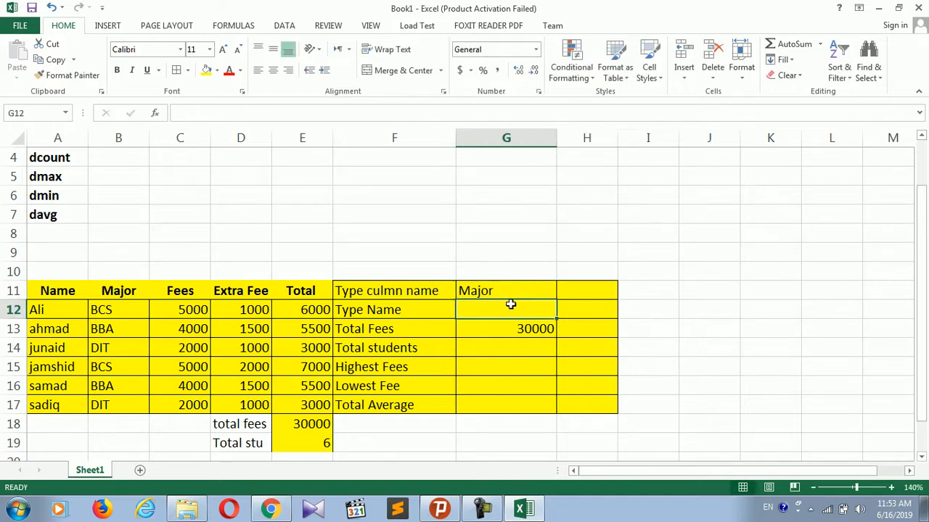
type("BCS")
key("Return")
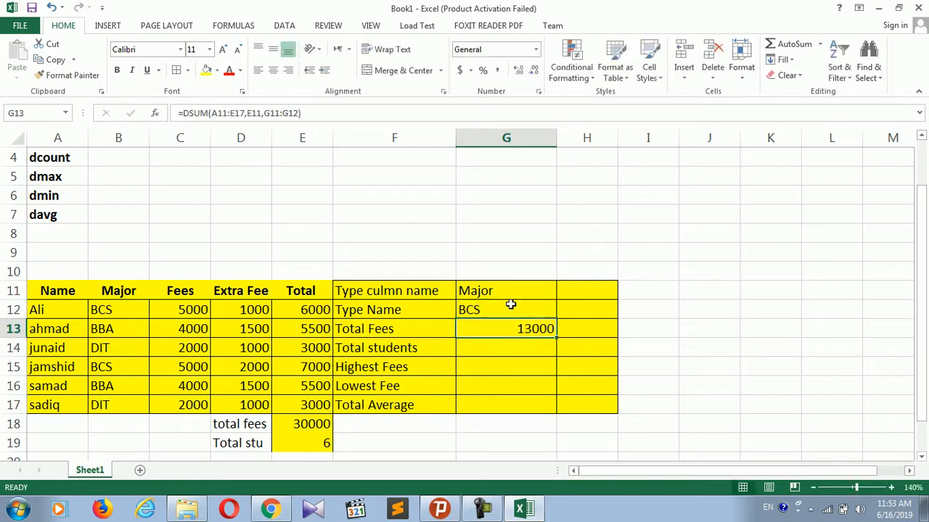
Compare the fees, extra fees and totals of the BCS rows with the DSUM result in cell G13
left_click(511, 308)
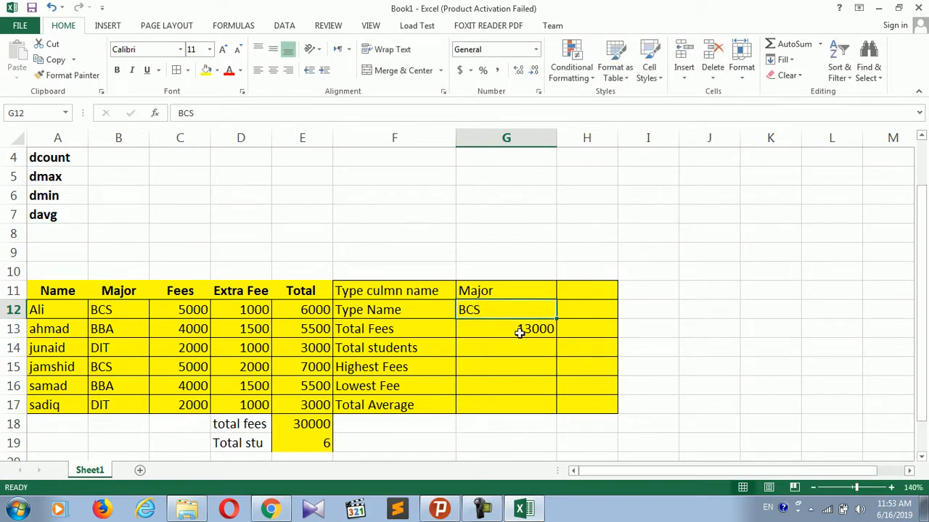
left_click(182, 310)
left_click(186, 366)
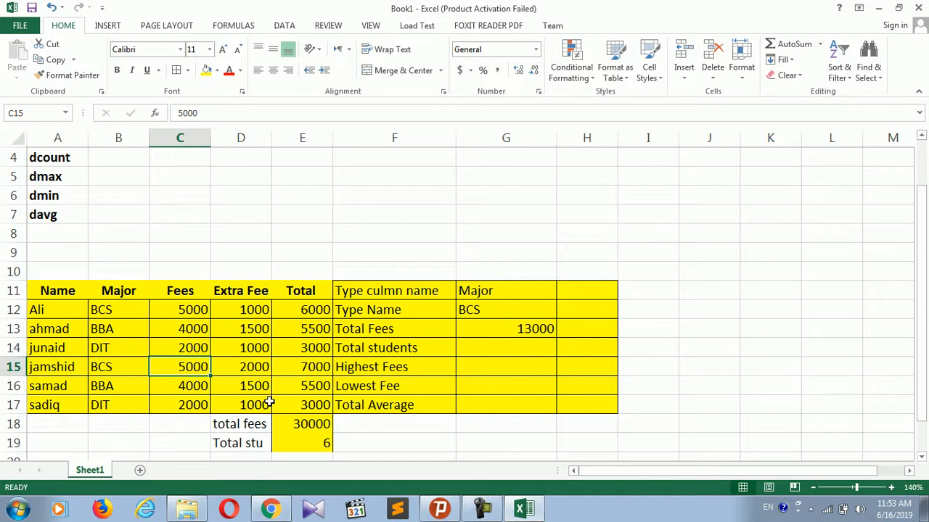
left_click(257, 312)
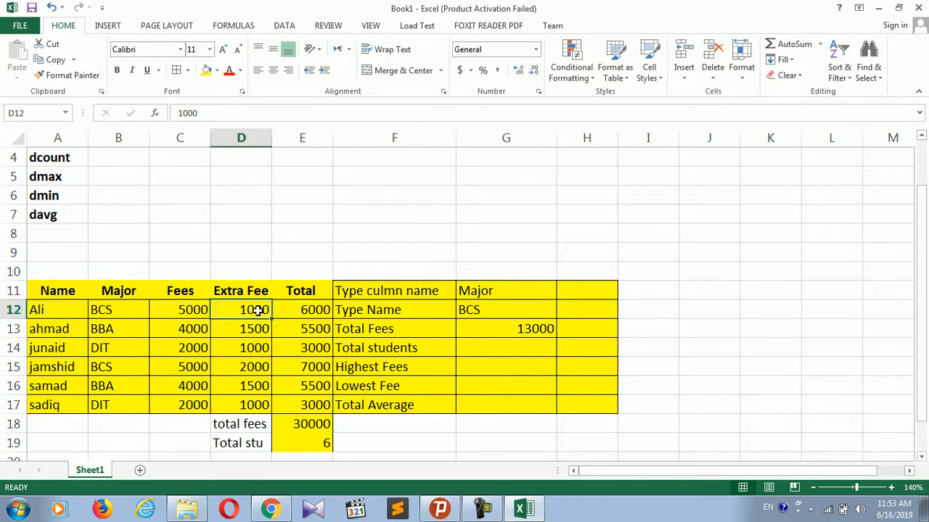
left_click(251, 391)
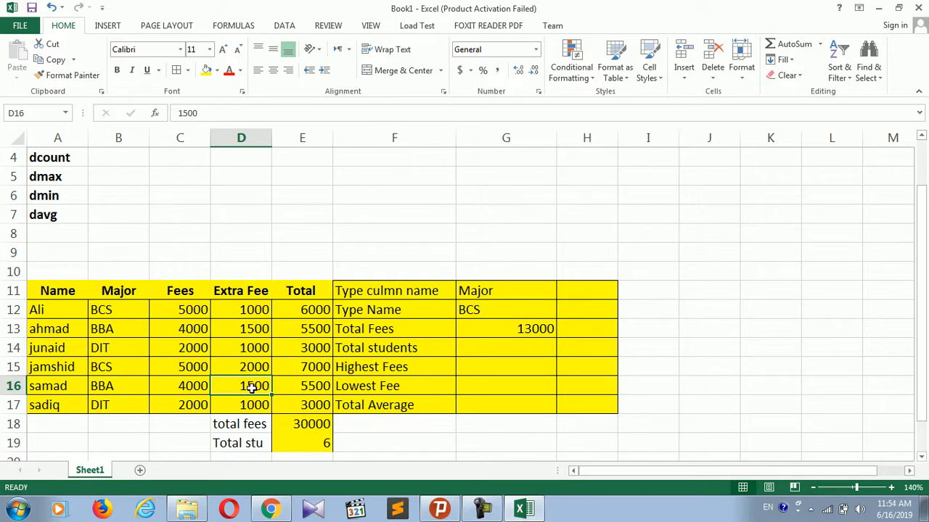
left_click(316, 328)
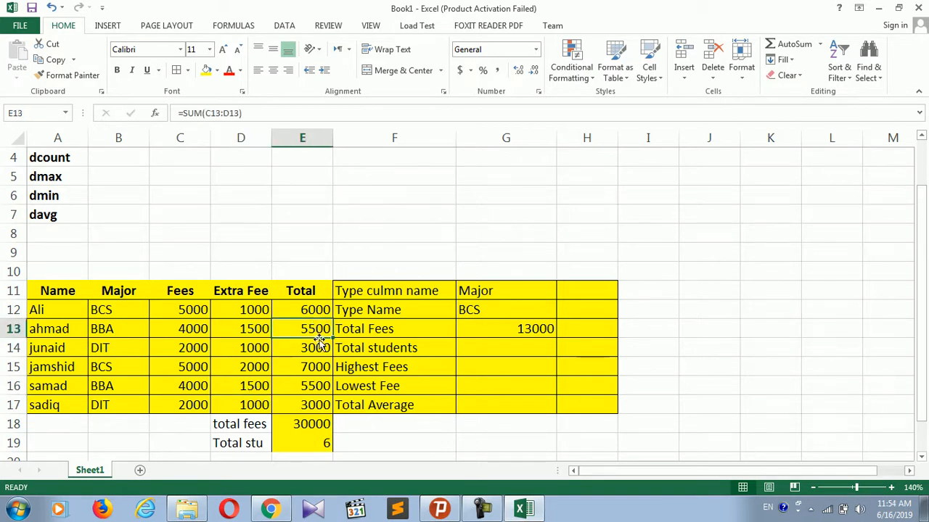
left_click(309, 390)
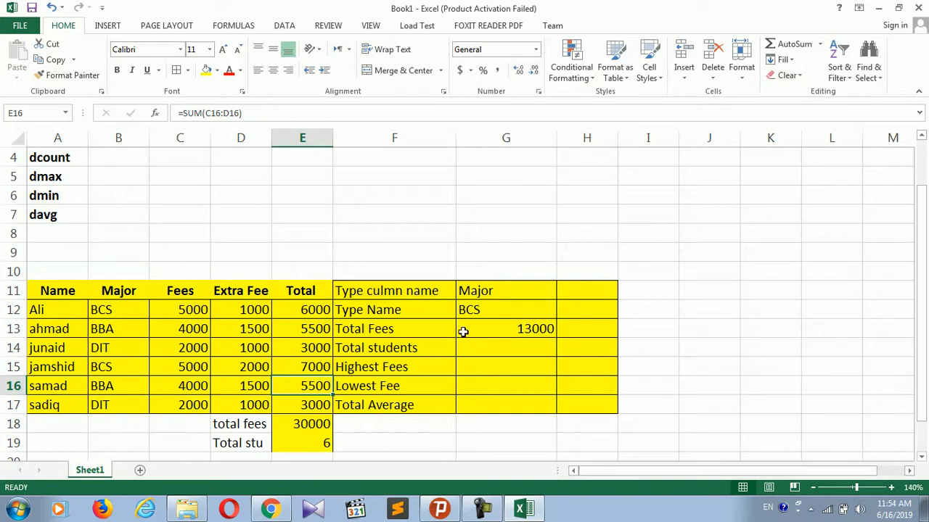
left_click(255, 311)
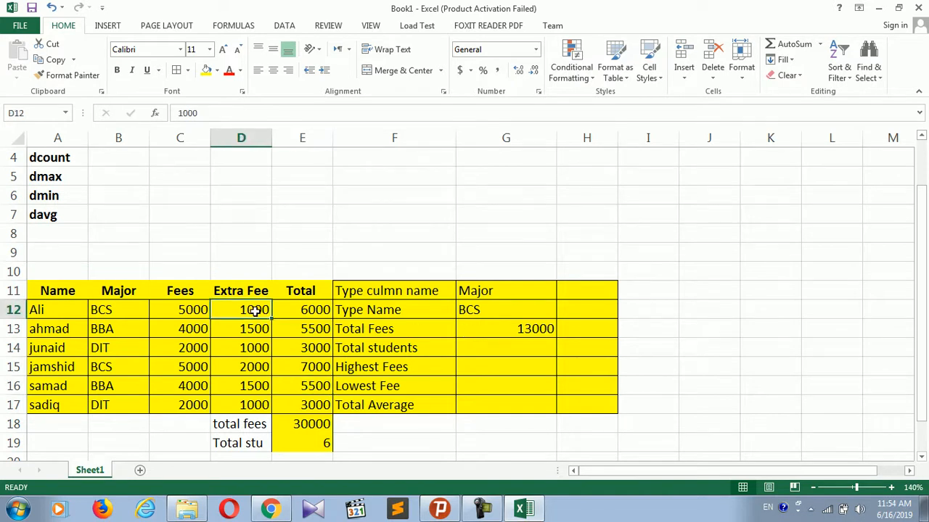
left_click(314, 310)
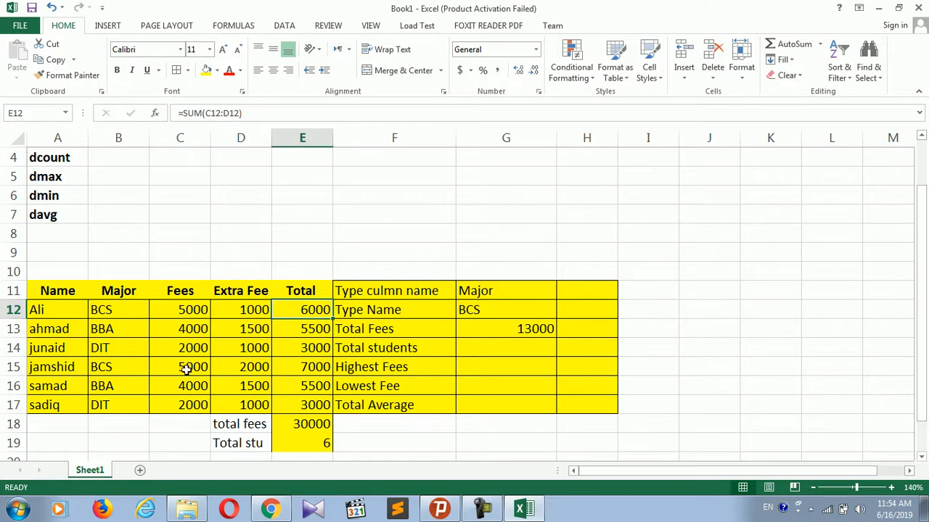
left_click(311, 372)
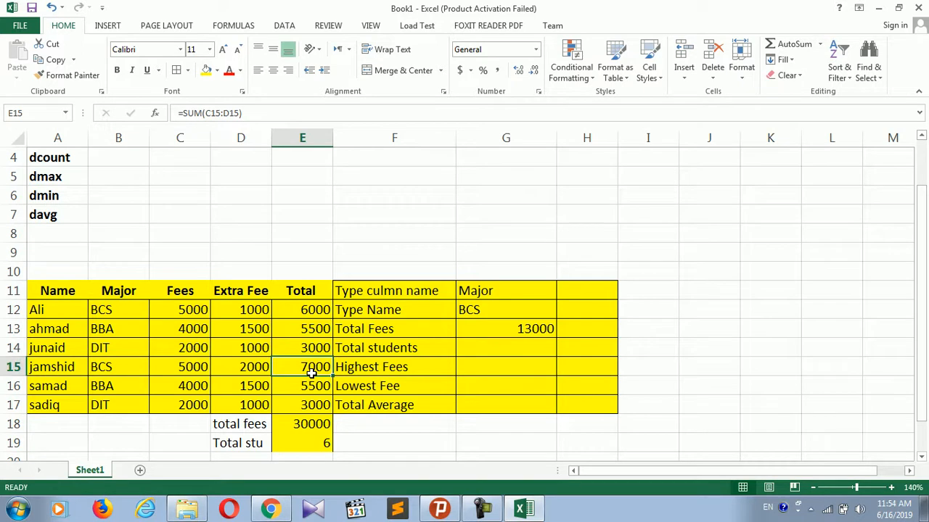
left_click_drag(315, 310, 314, 371)
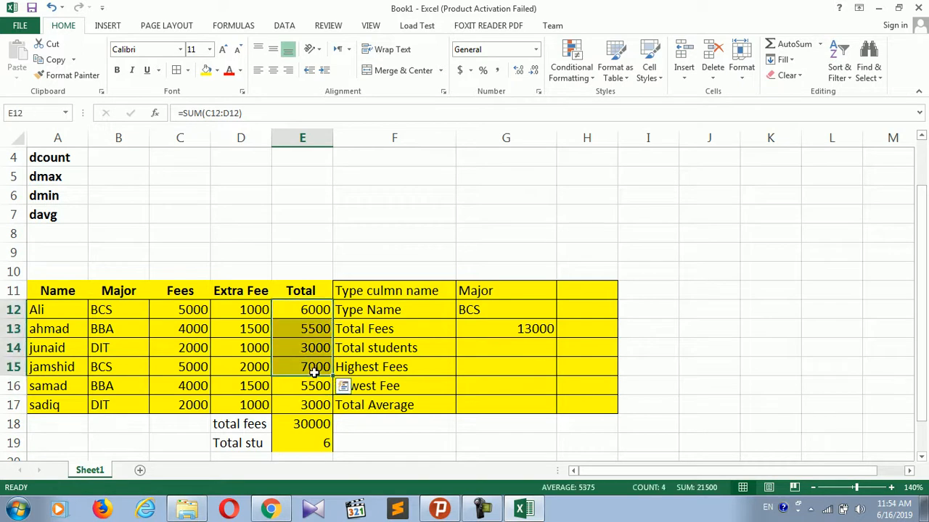
left_click(314, 371)
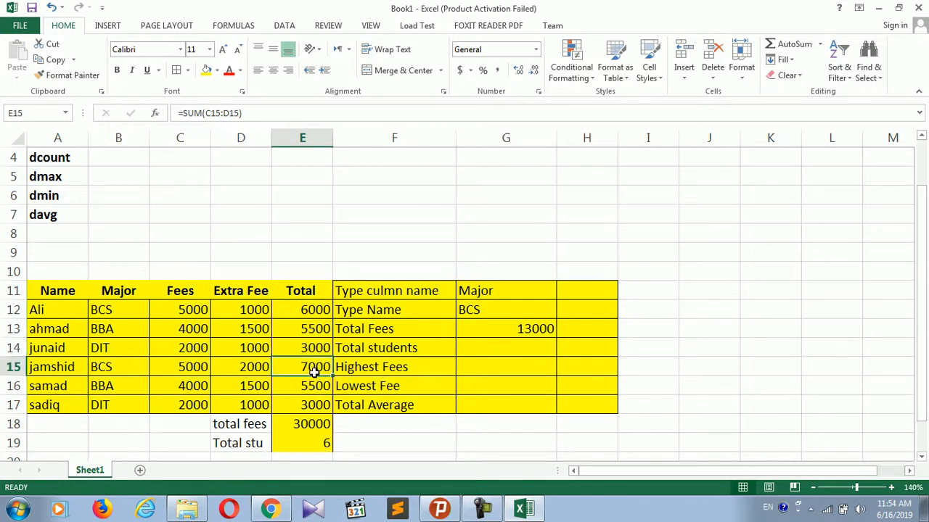
Change the major criterion in cell G12 to "BBA"
double_click(494, 311)
key("BackSpace")
key("BackSpace")
key("BackSpace")
type("BBA")
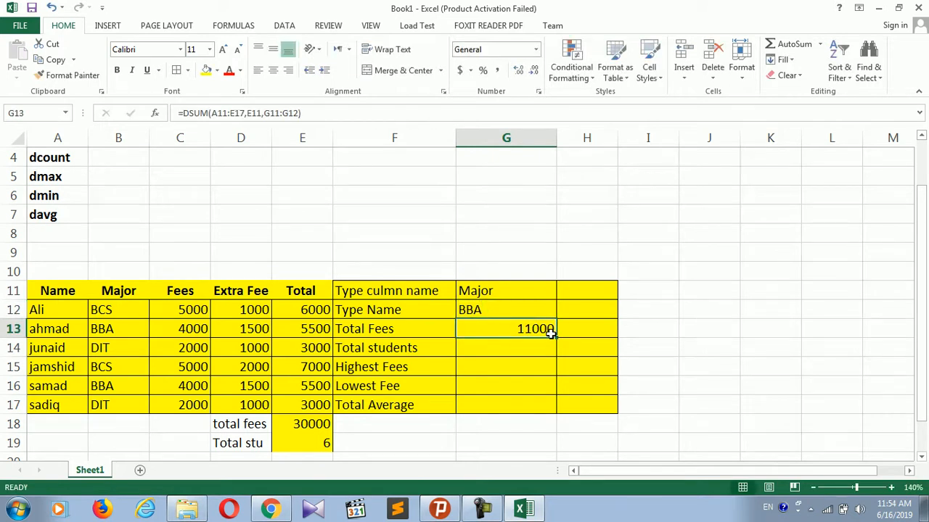
Check the BBA totals in cells E13 and E16 against the Total Fees result, and review its DSUM formula
left_click(325, 329)
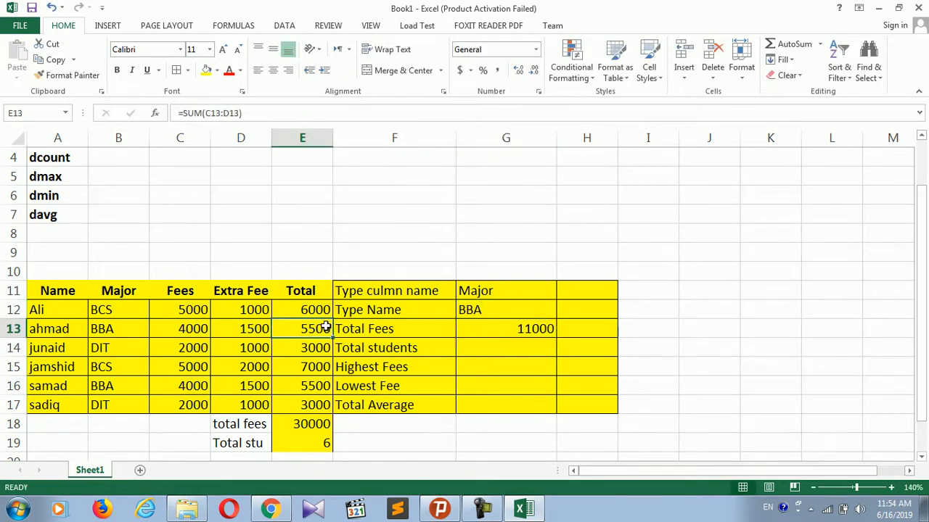
left_click(312, 387)
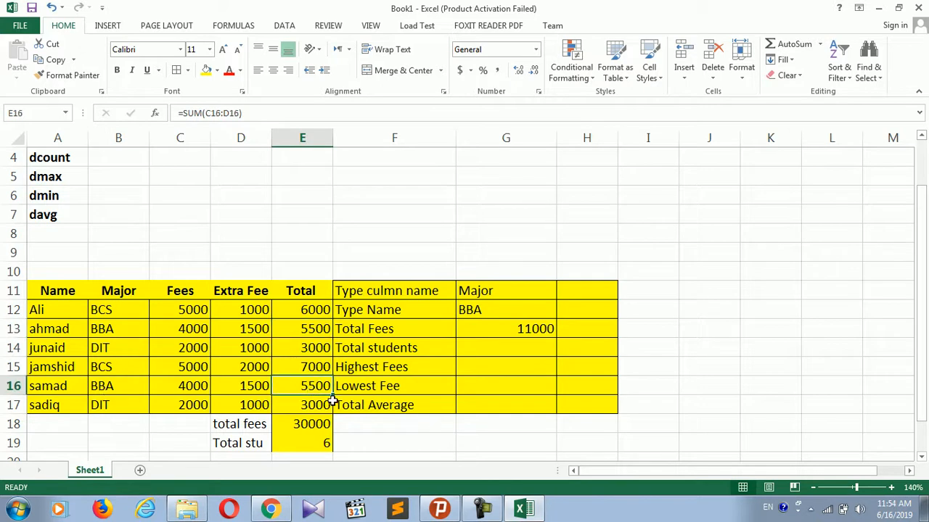
left_click(517, 328)
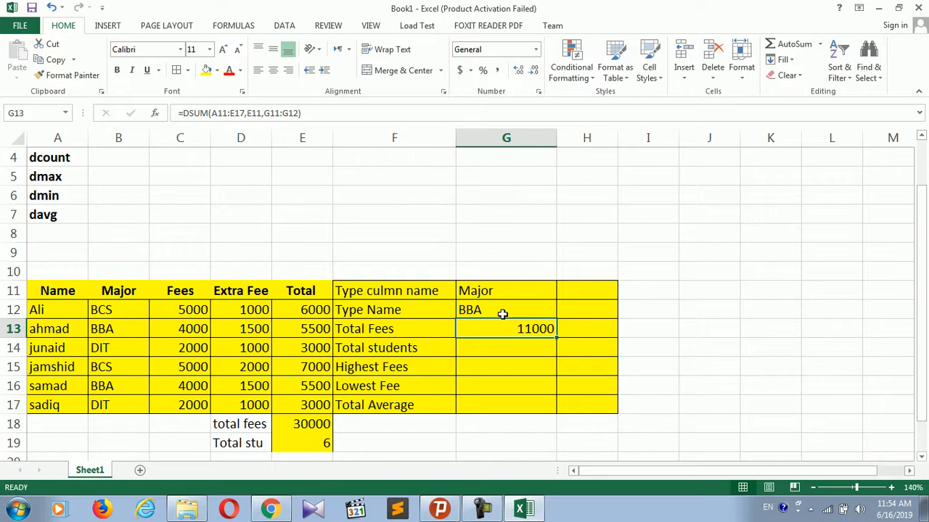
double_click(202, 114)
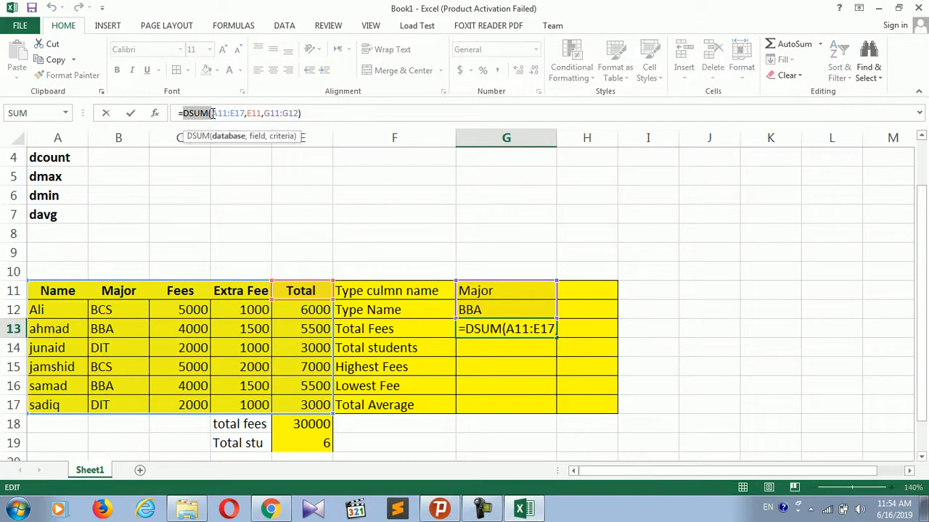
left_click(506, 350)
key("Escape")
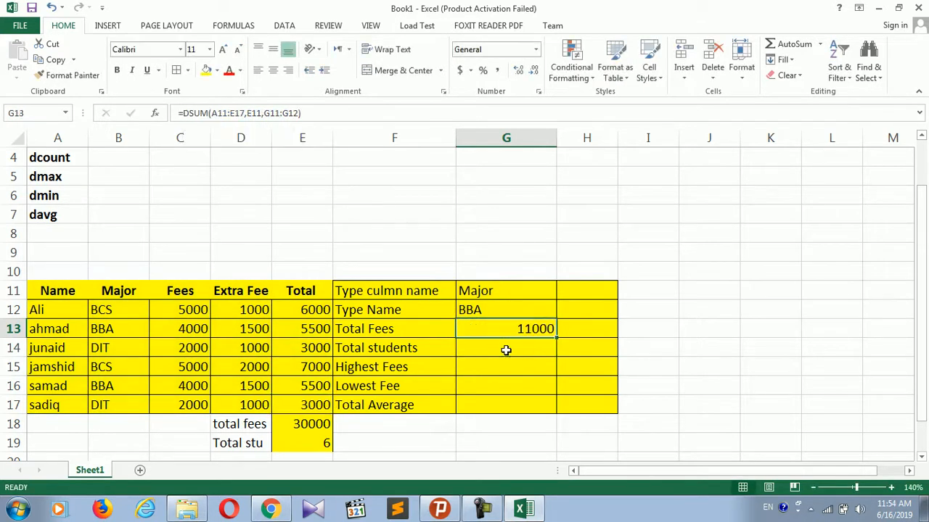
left_click(520, 352)
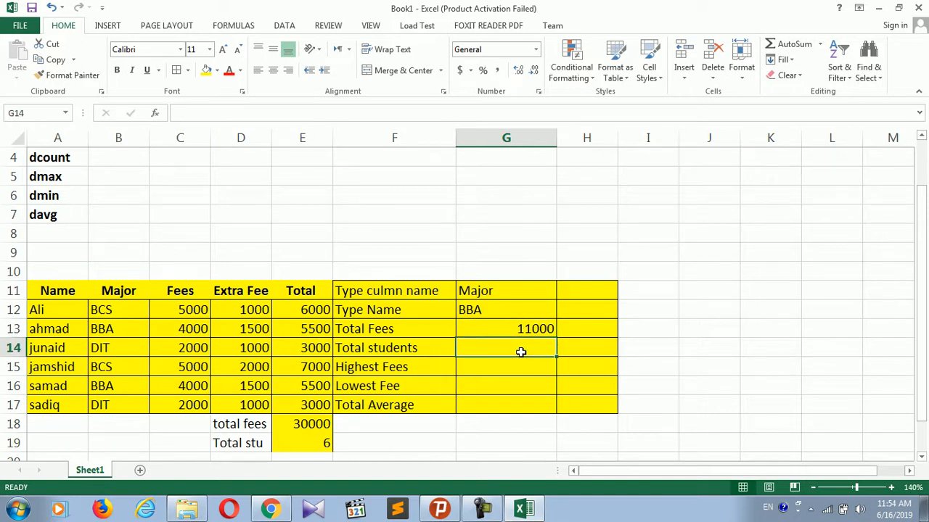
type("=dcc")
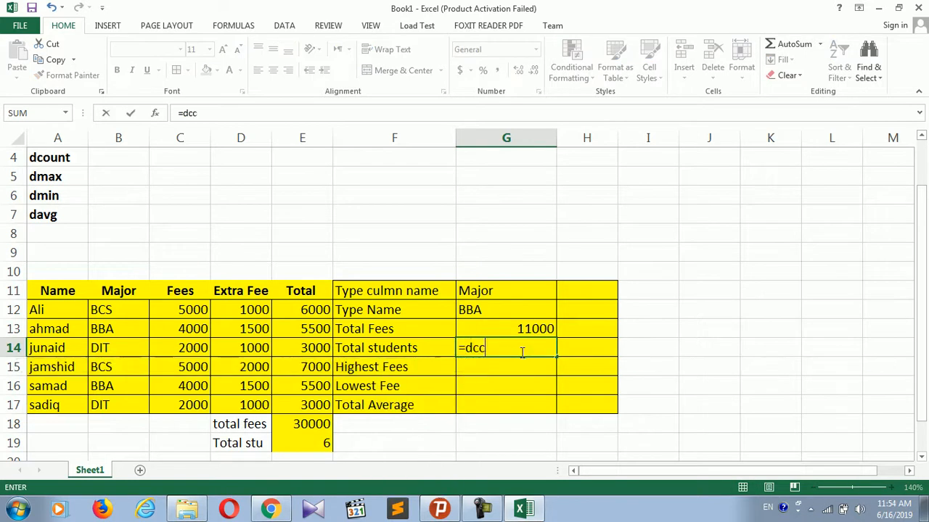
key("BackSpace")
type("ount")
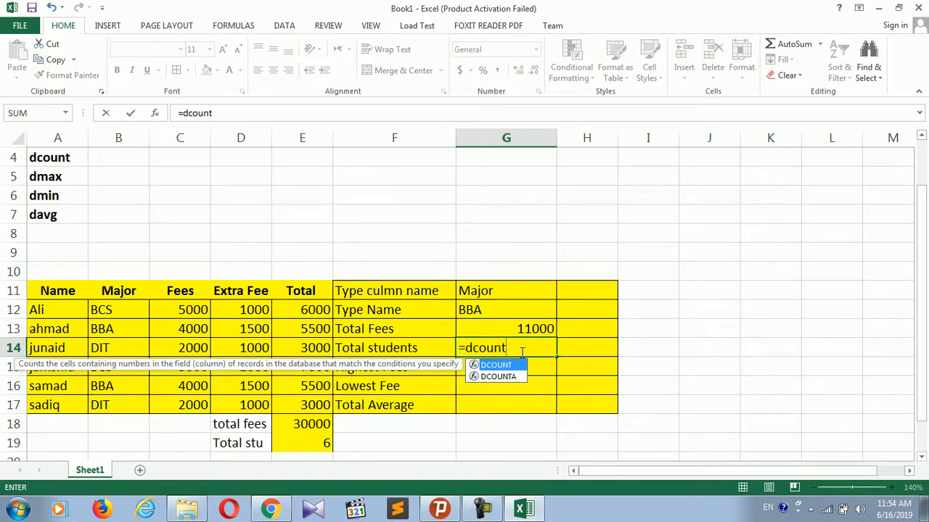
type("(")
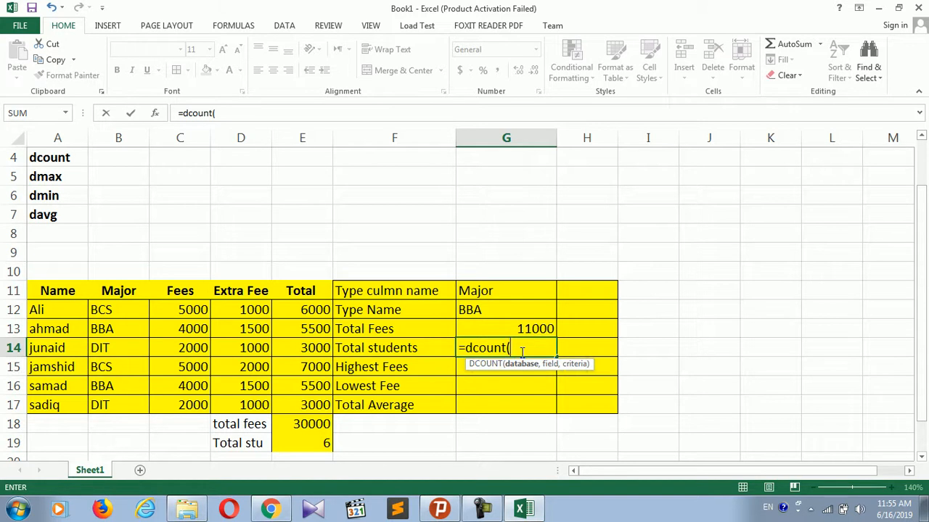
key("BackSpace")
key("BackSpace")
key("BackSpace")
key("BackSpace")
key("BackSpace")
key("BackSpace")
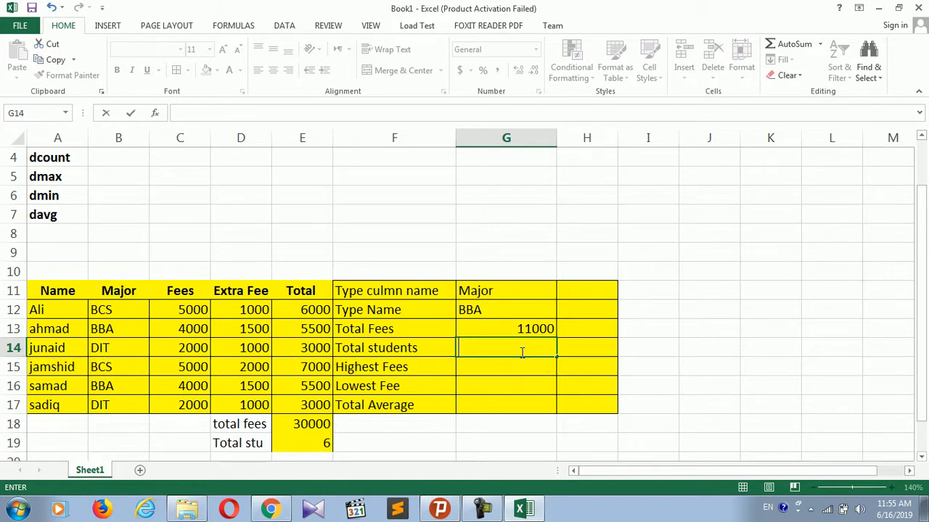
key("Escape")
Enter the text note "=dcount(select all database or table , select total , select two empty cells)" in cell C4 beside the dcount label
scroll(925, 290, "up", 1)
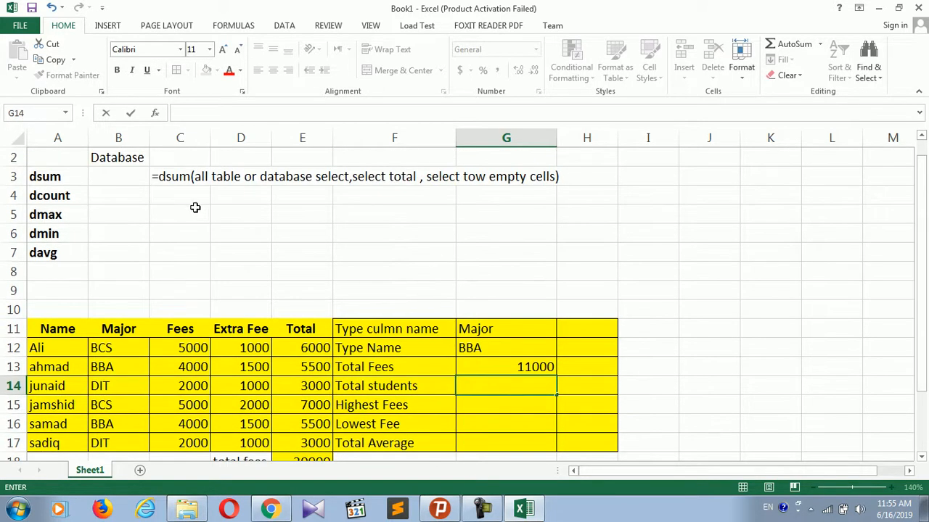
left_click(183, 207)
left_click(183, 186)
type("'=dc")
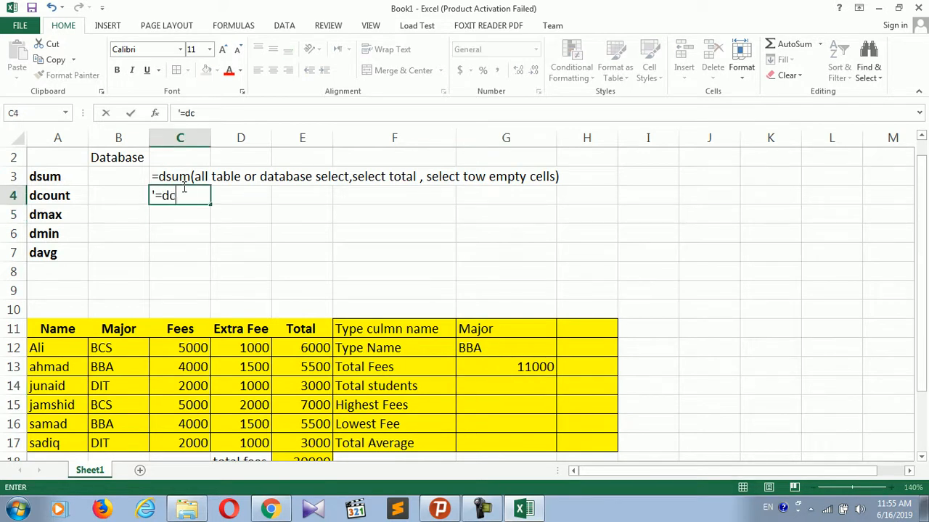
type("ount(all")
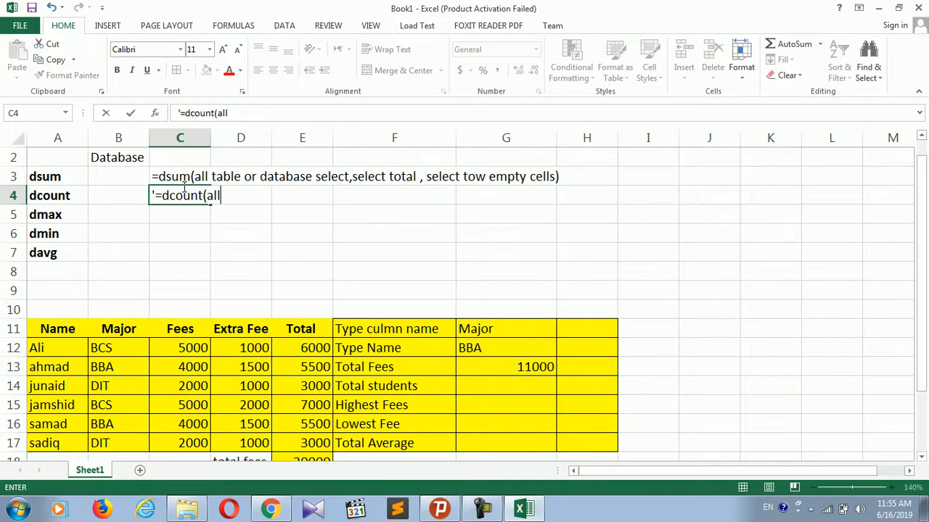
key("BackSpace")
key("BackSpace")
key("BackSpace")
type("select all d")
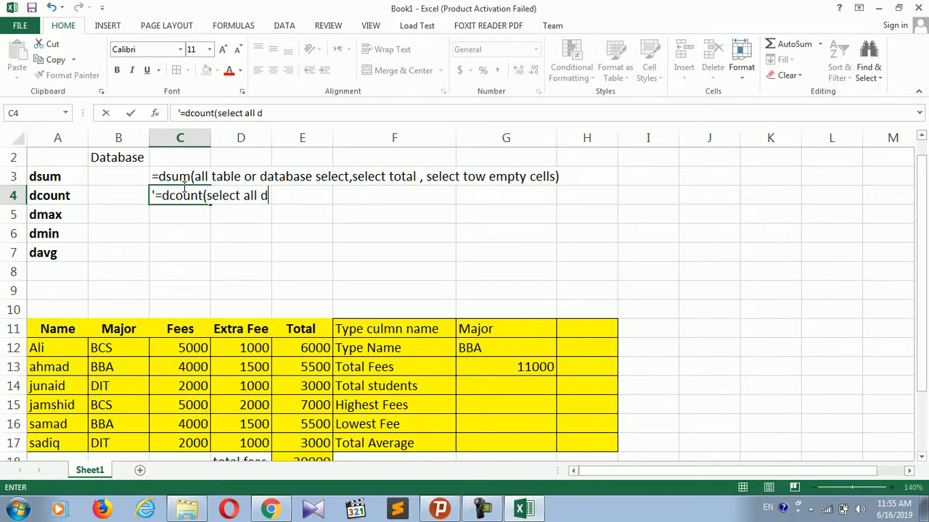
type("atabase o ")
type(" talbe")
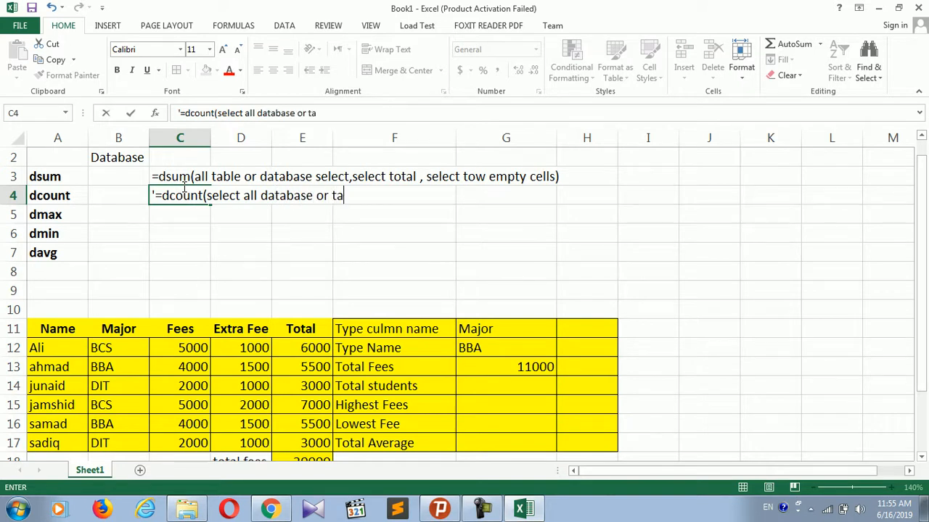
key("BackSpace")
key("BackSpace")
key("BackSpace")
type("ble , select total , select otw")
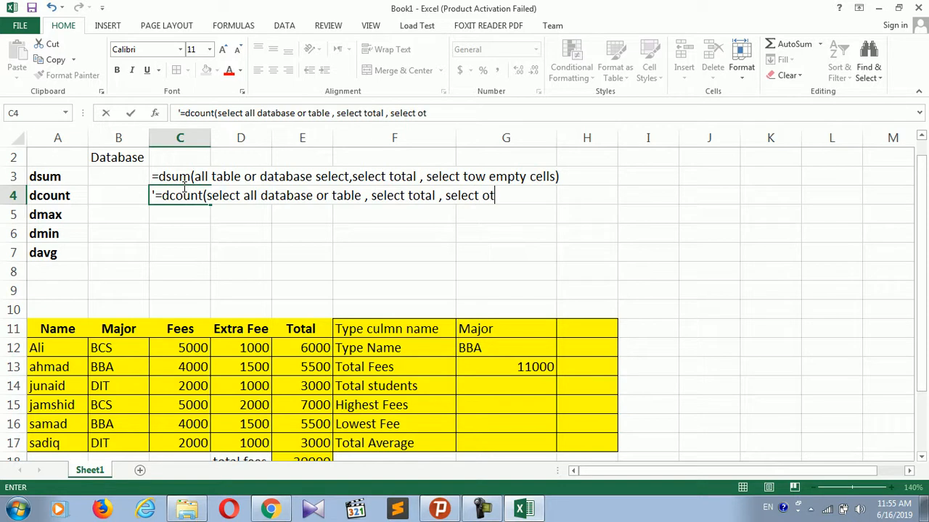
key("BackSpace")
key("BackSpace")
key("BackSpace")
type("tow")
key("BackSpace")
key("BackSpace")
type("wo empty c")
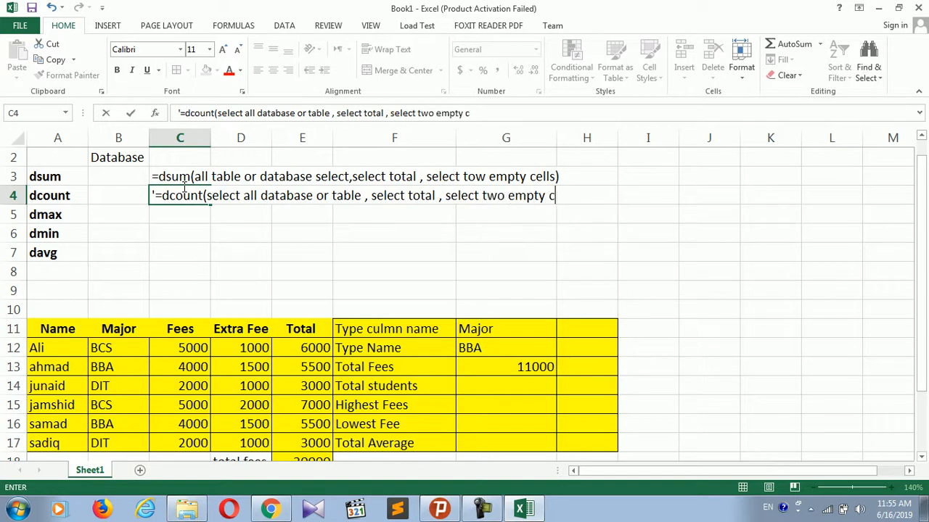
type("ells")
left_click(194, 252)
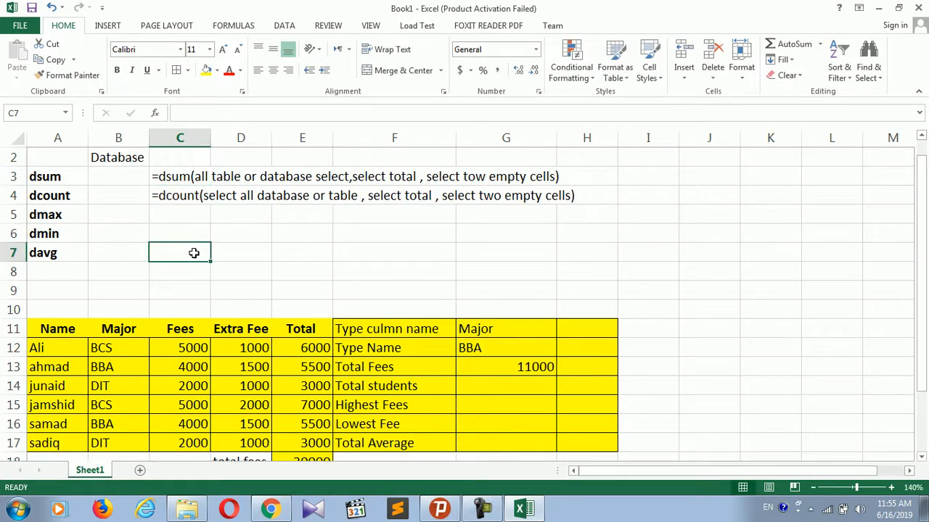
Merge and center the dcount syntax note across cells C4 to H4
left_click_drag(166, 193, 550, 251)
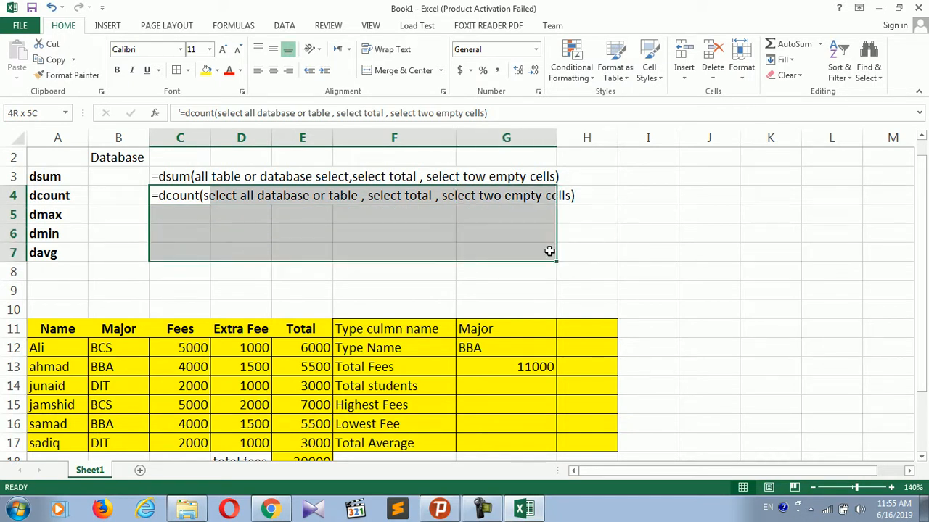
left_click(199, 213)
left_click_drag(167, 192, 563, 196)
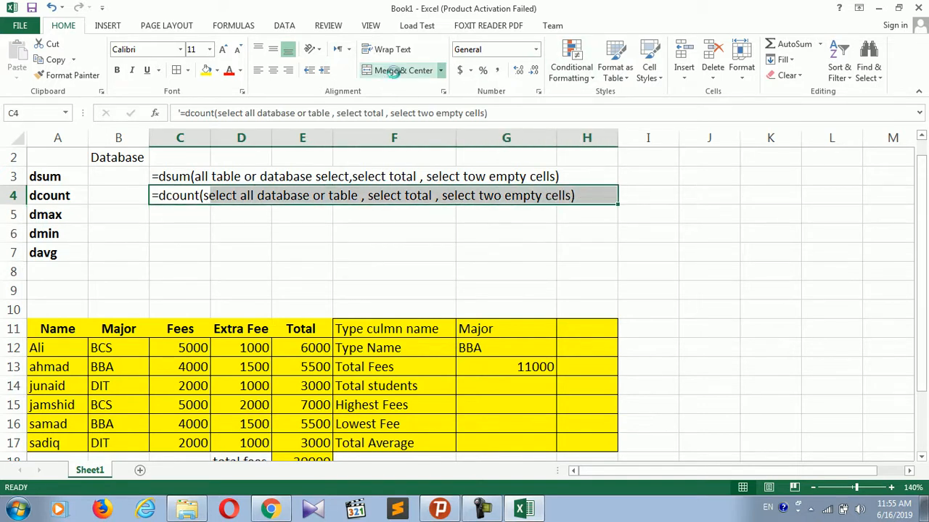
left_click(396, 72)
Fill the merged dcount note down into rows 5 to 7, beside dmax, dmin and davg
left_click_drag(180, 215, 553, 225)
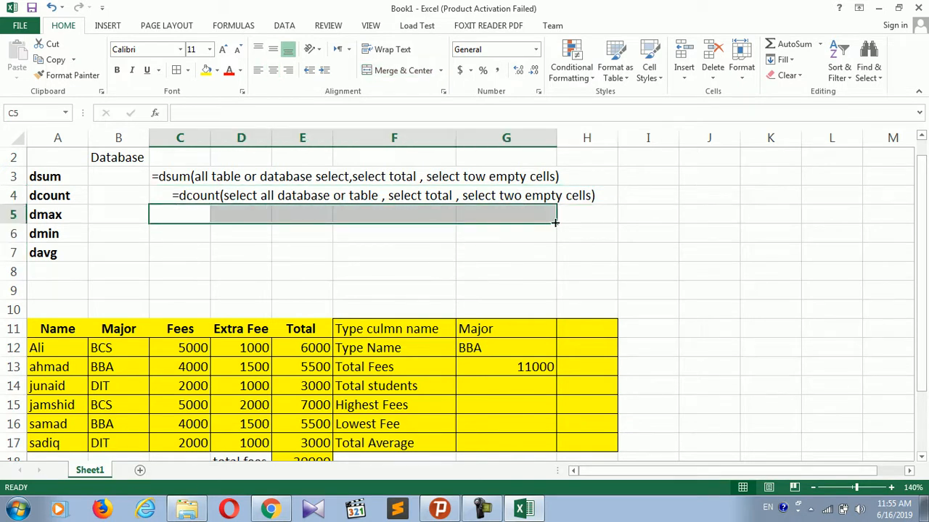
left_click(315, 269)
left_click_drag(174, 197, 479, 257)
key("ctrl+d")
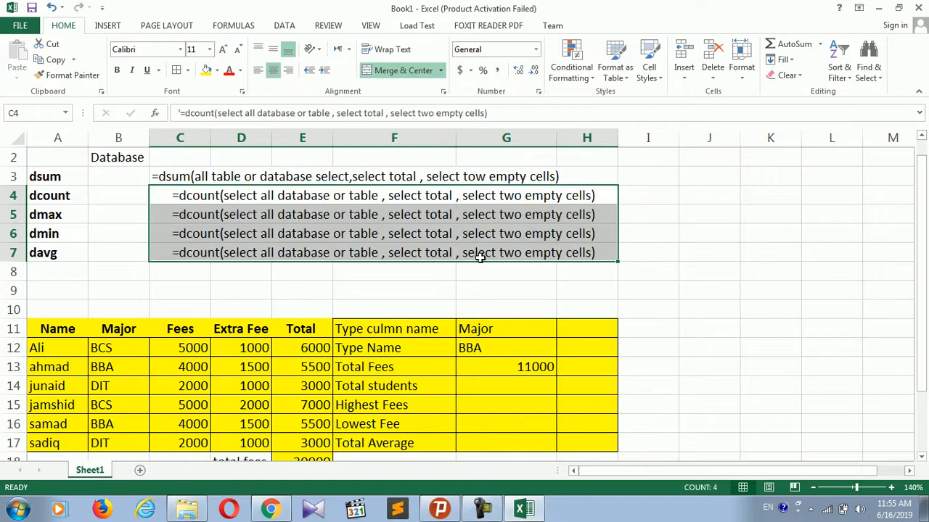
Change the function name in the row 5 syntax note to dmax
double_click(252, 232)
left_click(214, 215)
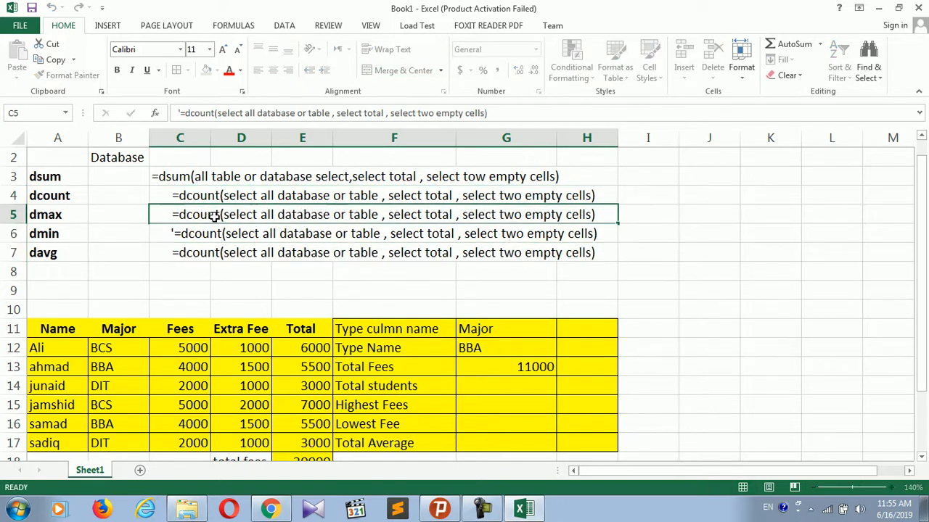
double_click(216, 215)
key("BackSpace")
key("BackSpace")
key("BackSpace")
key("BackSpace")
key("BackSpace")
type("max")
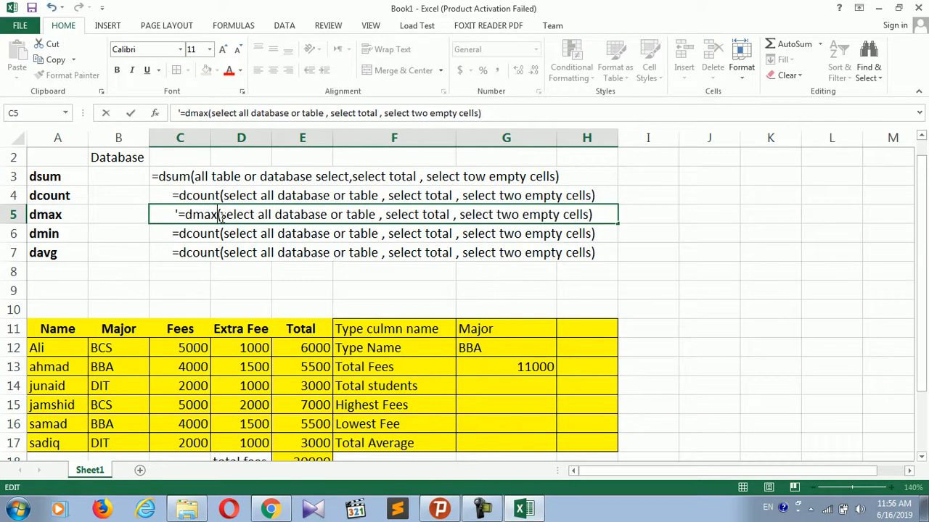
Change the function name in the row 6 syntax note to dmin
left_click(216, 232)
double_click(216, 232)
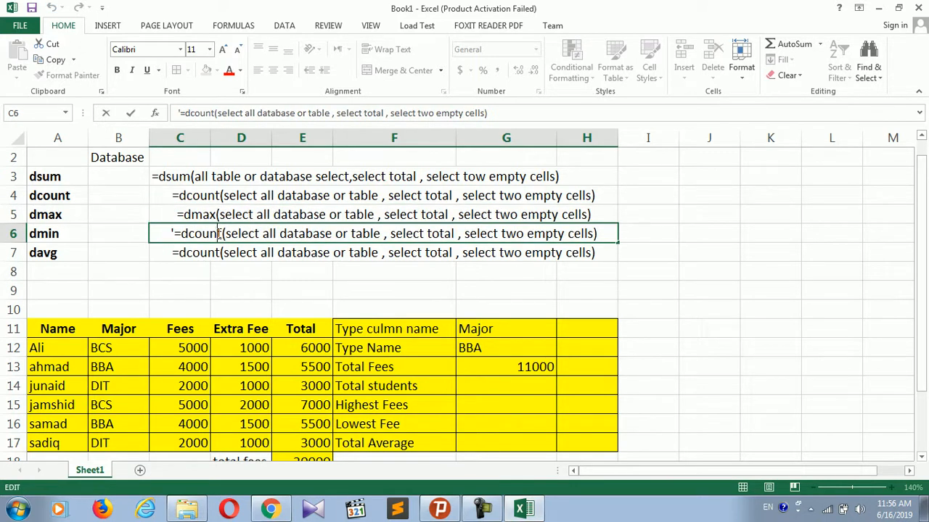
key("BackSpace")
key("BackSpace")
key("BackSpace")
key("BackSpace")
key("BackSpace")
type("min")
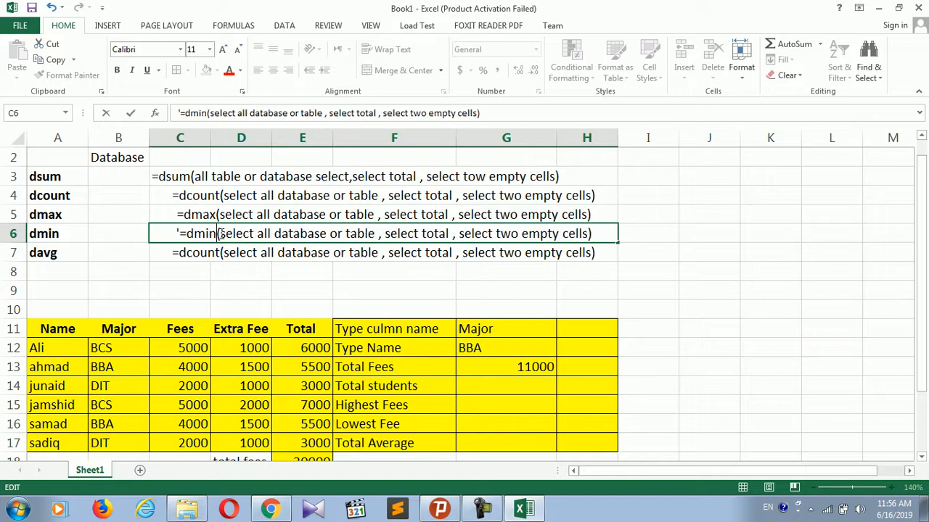
Change the function name in the row 7 syntax note to davg
left_click(216, 252)
double_click(216, 253)
key("BackSpace")
key("BackSpace")
key("BackSpace")
key("BackSpace")
key("BackSpace")
type("t")
key("BackSpace")
type("avg")
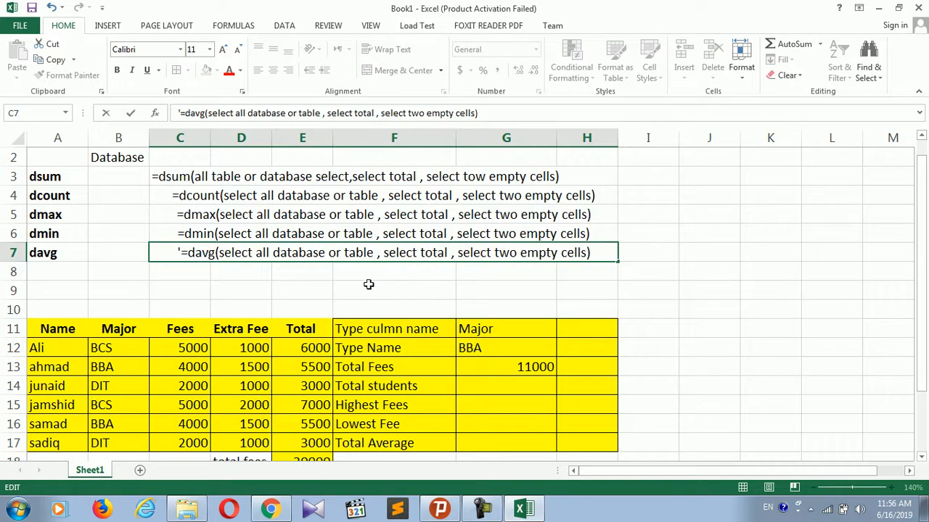
key("Return")
Make the labels in cells F11 to F17 bold, from "Type culmn name" through "Total Average"
left_click(268, 199)
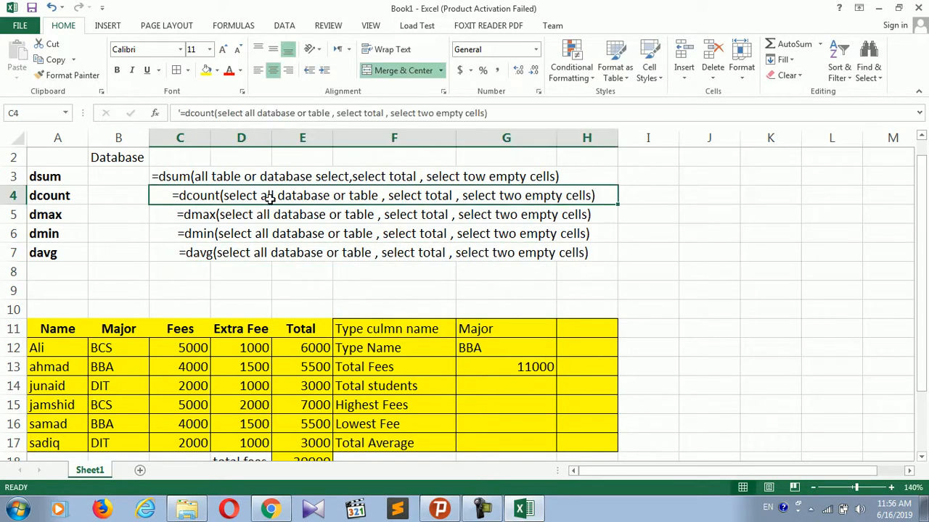
left_click(515, 385)
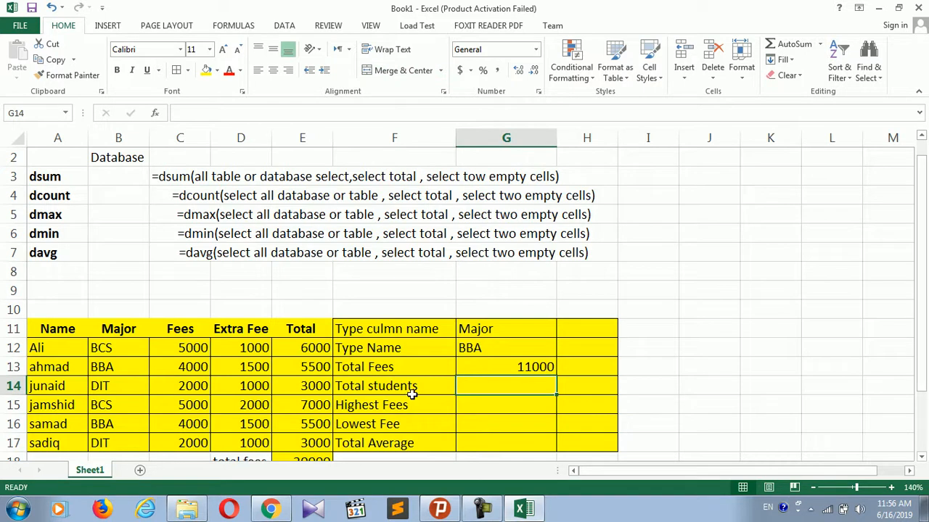
left_click_drag(392, 350, 395, 444)
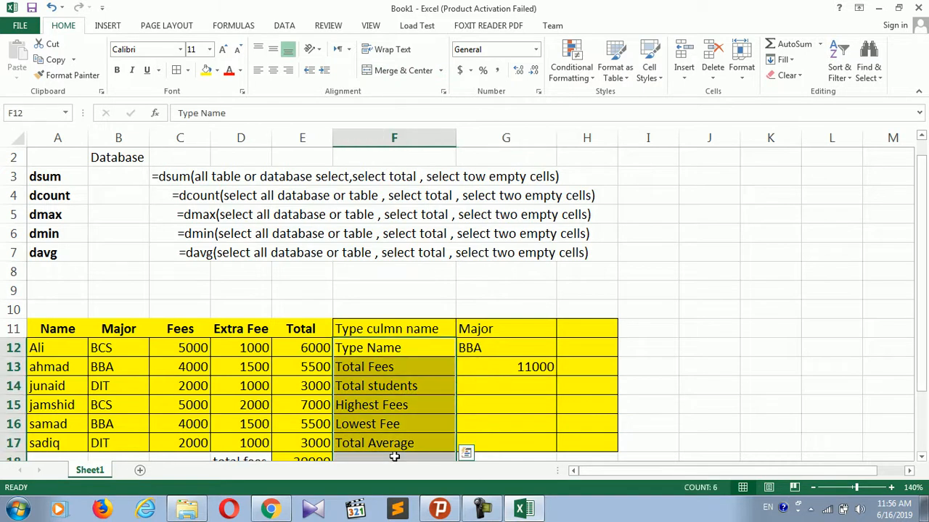
left_click_drag(383, 332, 377, 441)
key("ctrl+b")
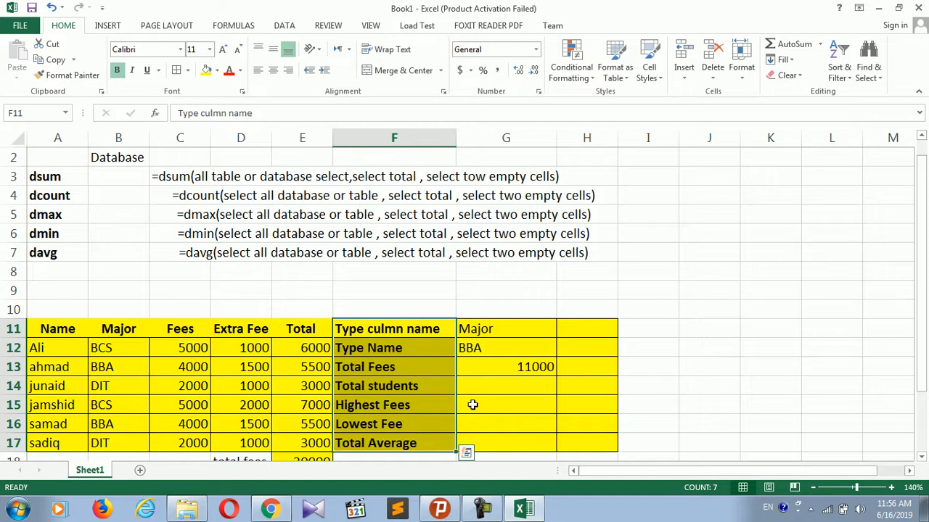
Count the students matching the major criterion in cell G14 with the formula =DCOUNT(A11:E17,E11,G11:G12)
left_click(496, 389)
type("=")
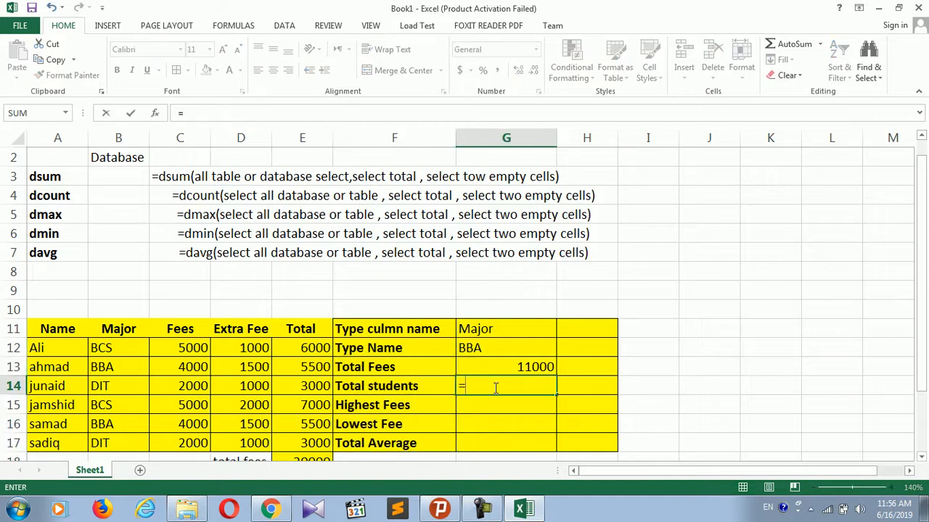
type("dcount(")
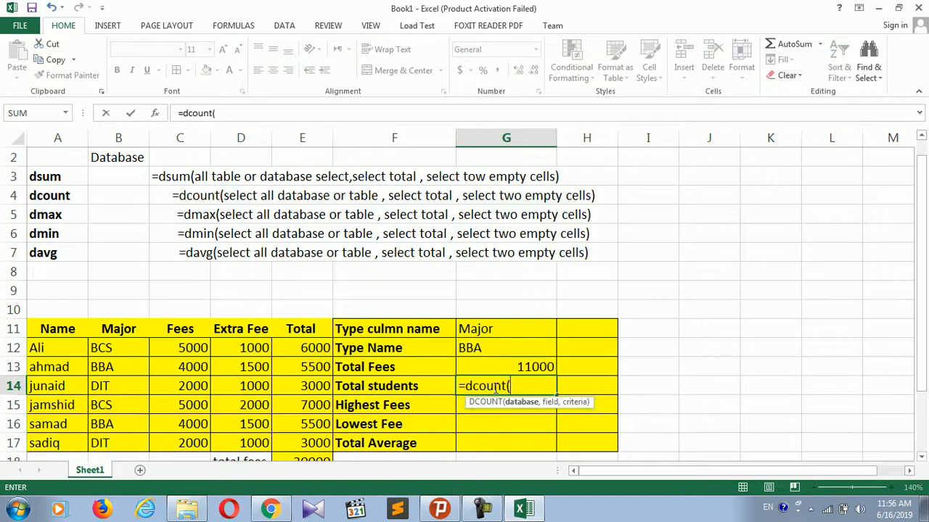
left_click_drag(58, 331, 297, 438)
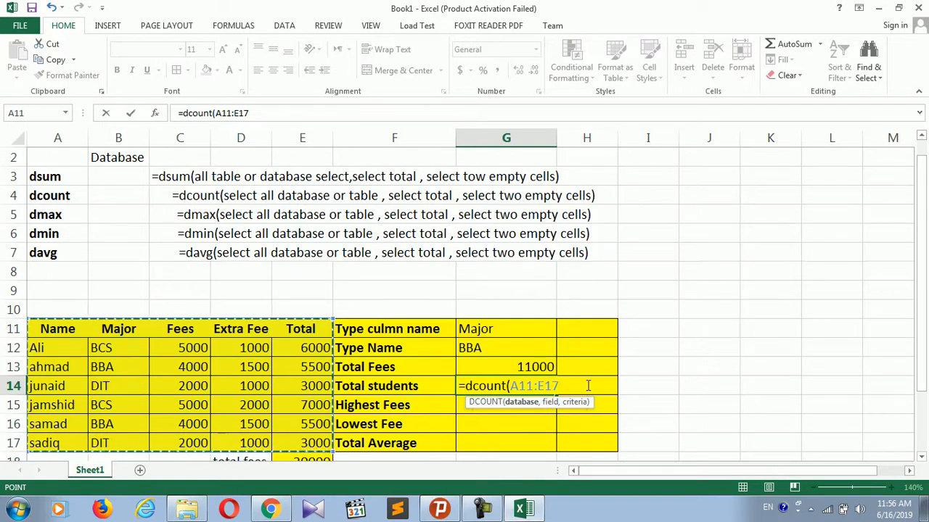
type(",")
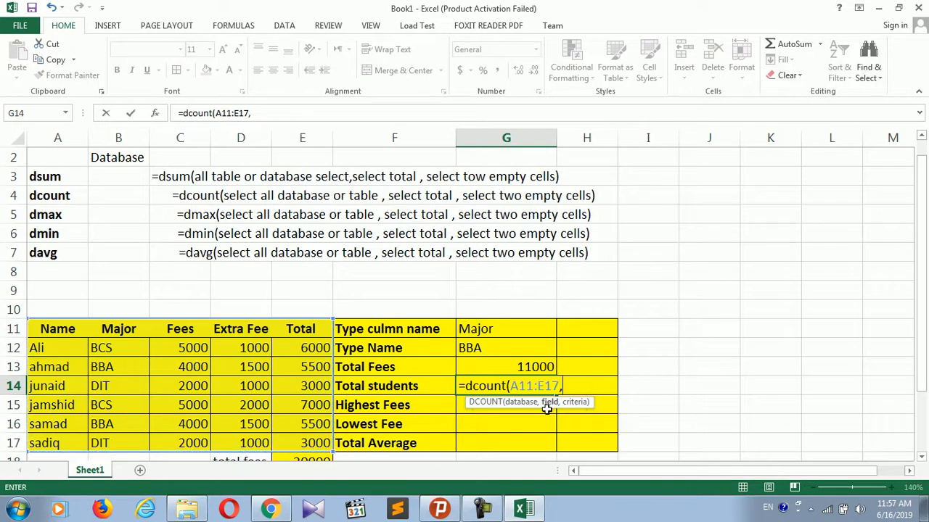
left_click(296, 327)
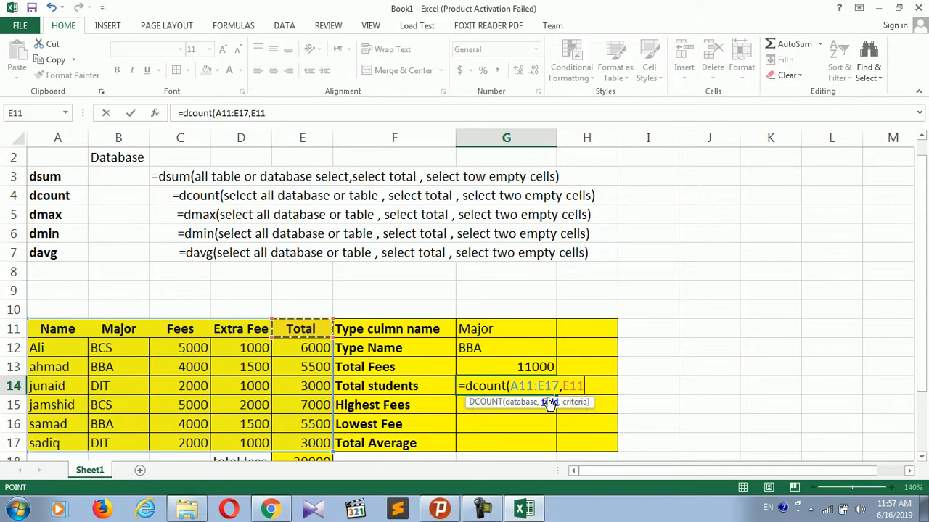
type(",")
left_click(512, 328)
left_click_drag(512, 327, 509, 348)
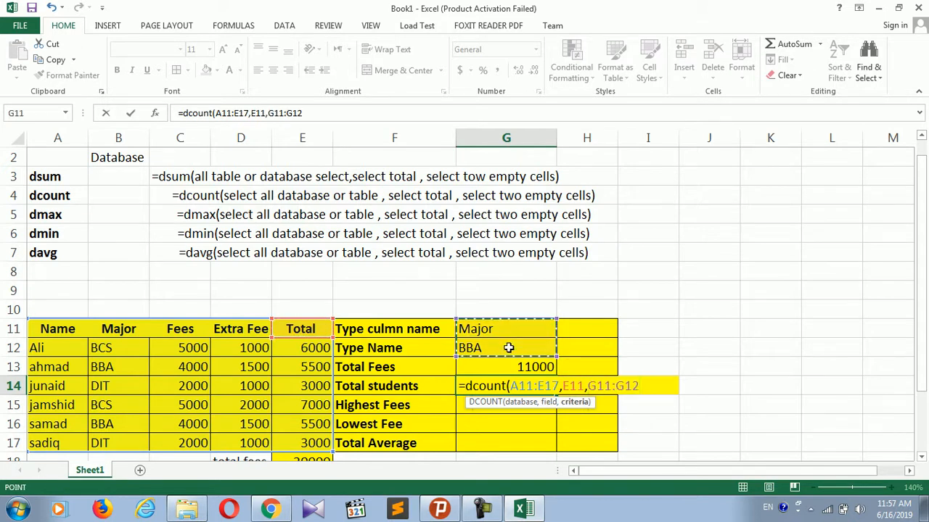
key("ctrl+Return")
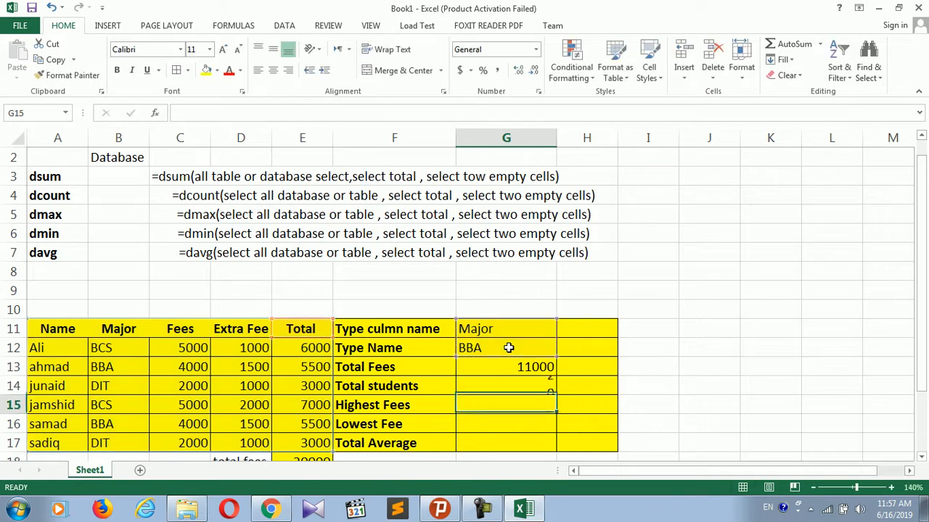
left_click(524, 335)
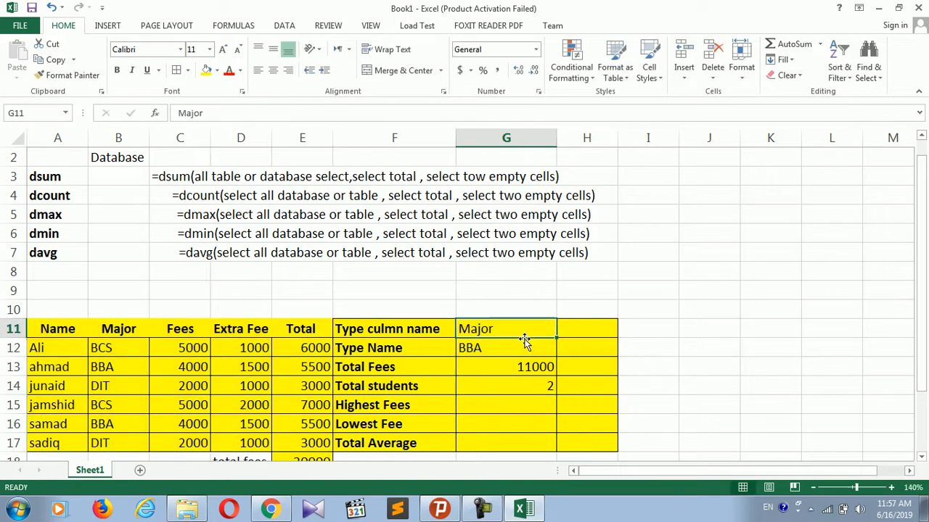
left_click(551, 397)
left_click(551, 391)
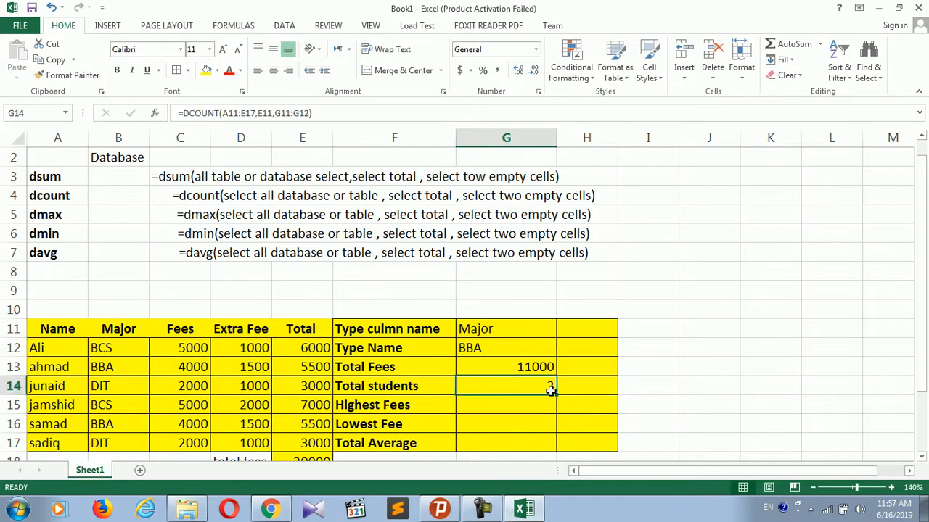
Clear the major criterion from cells G12 and G11
double_click(506, 347)
key("BackSpace")
key("BackSpace")
key("BackSpace")
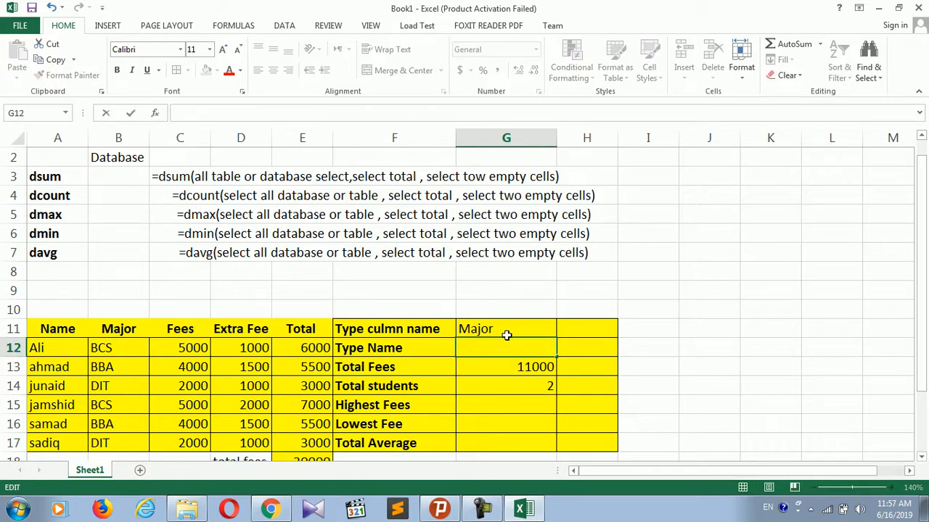
double_click(507, 330)
key("BackSpace")
key("BackSpace")
key("BackSpace")
key("BackSpace")
key("BackSpace")
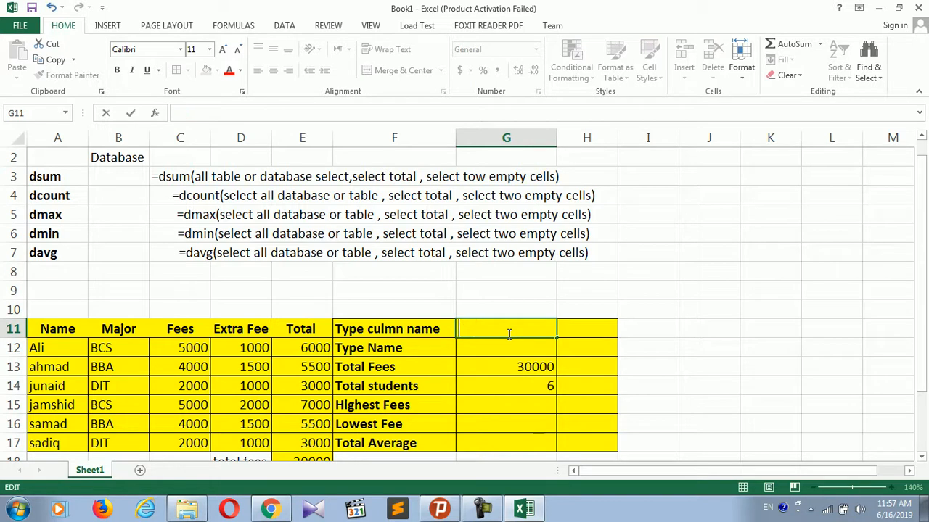
left_click(501, 388)
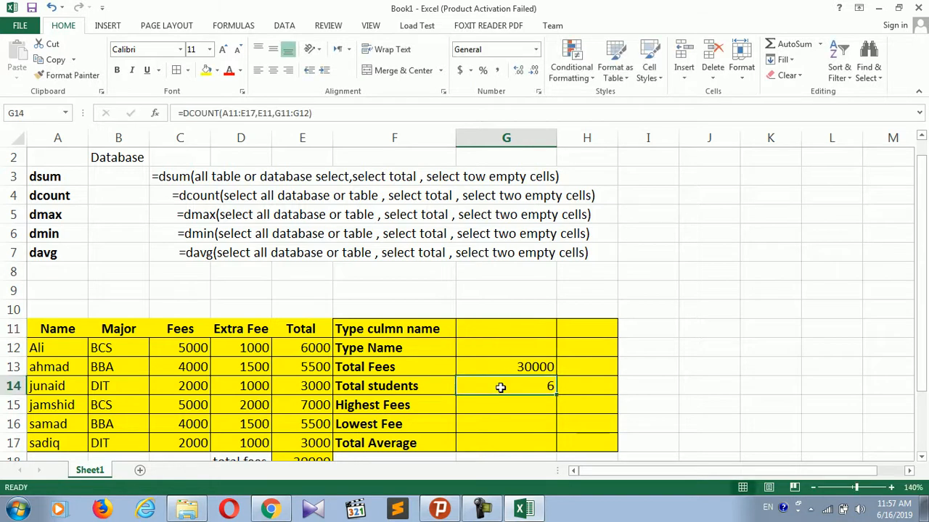
Enter the criterion column Major in cell G11 and the value BCS in cell G12
mouse_move(922, 281)
left_mouse_down()
mouse_move(923, 328)
mouse_move(923, 270)
left_mouse_up()
left_click(507, 335)
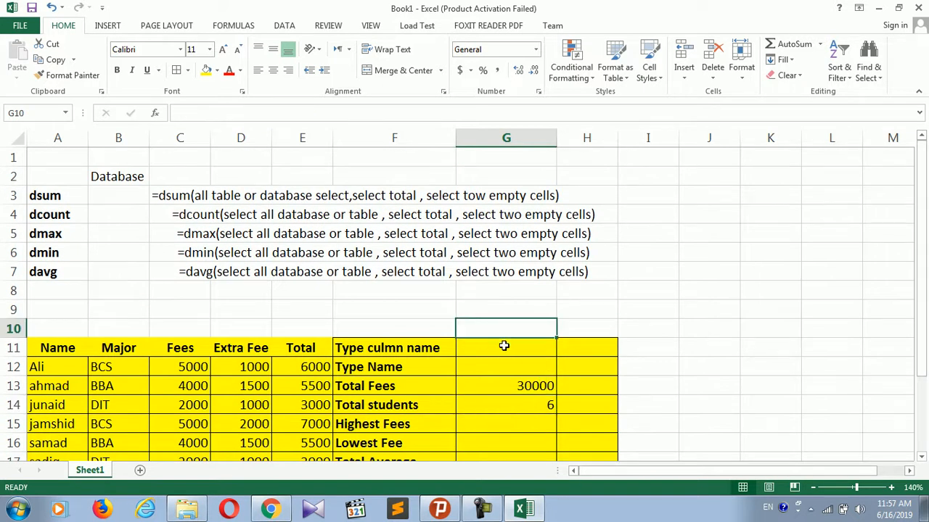
left_click(506, 341)
type("Major")
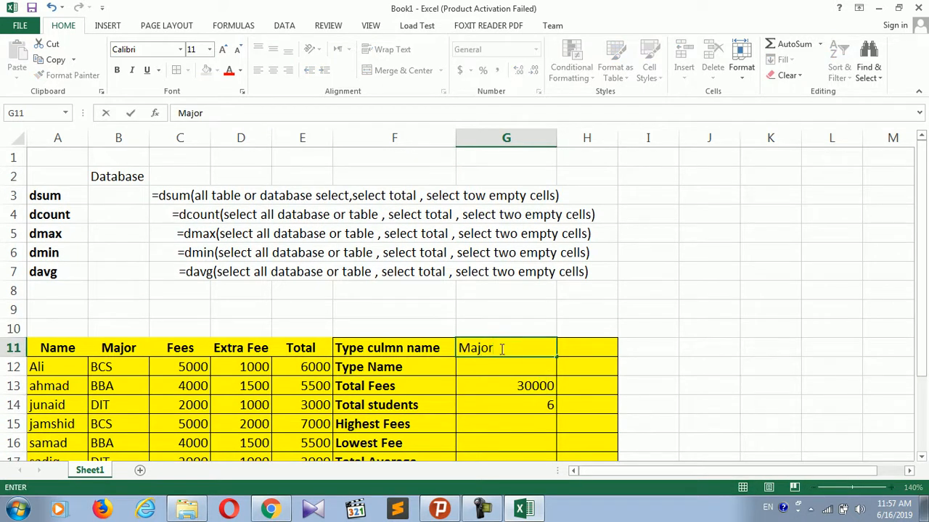
left_click(494, 358)
type("BCS")
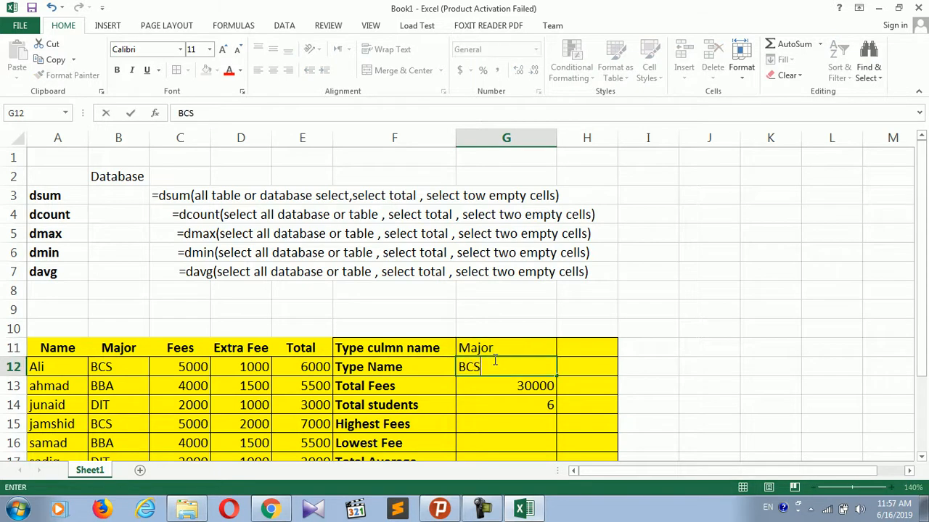
left_click(495, 399)
left_click(519, 387)
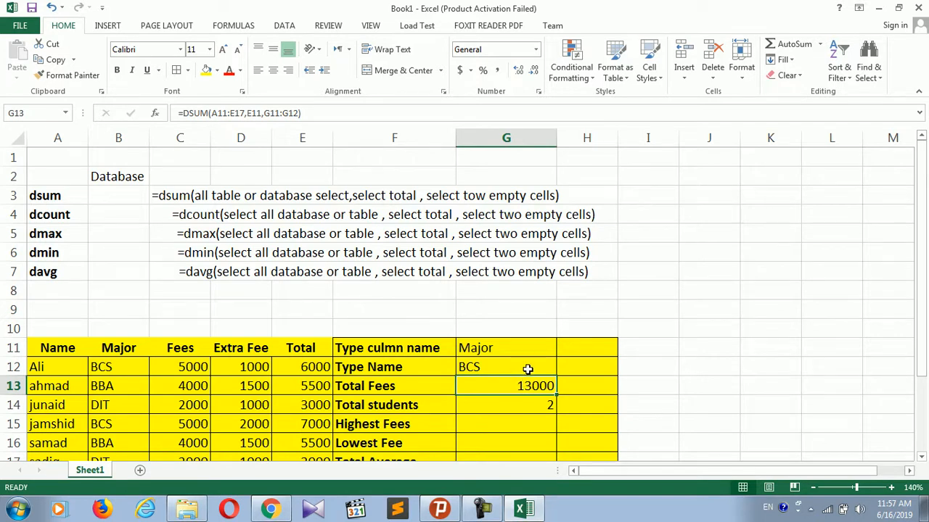
Change the criterion value in cell G12 to Dit
left_click(528, 368)
key("BackSpace")
type("Du")
key("BackSpace")
type("it")
key("Return")
left_click_drag(923, 242, 925, 261)
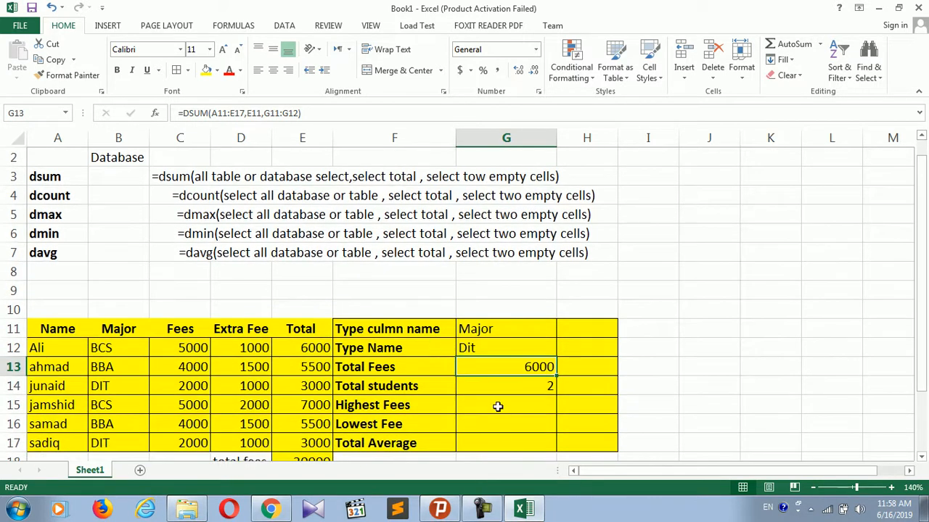
Replace the criterion value in cell G12 with BBA
left_click(486, 341)
key("BackSpace")
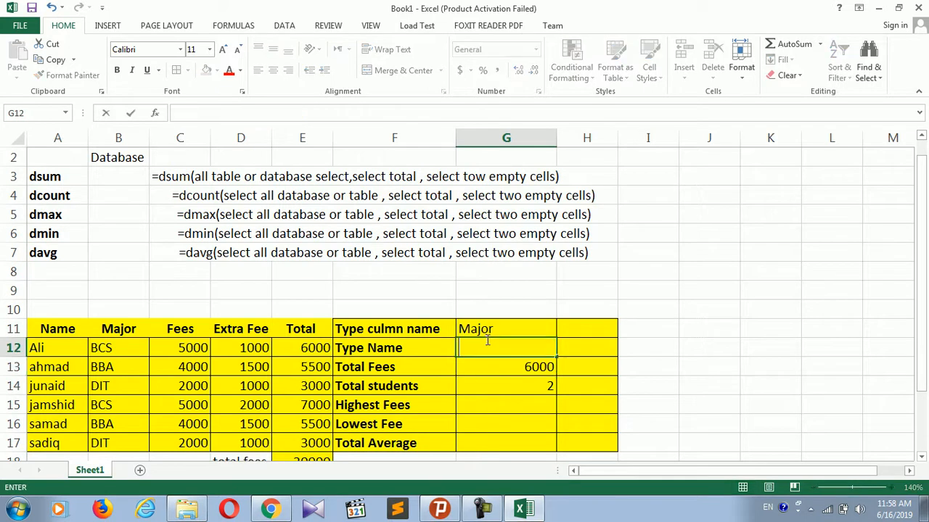
type("BBA")
key("Return")
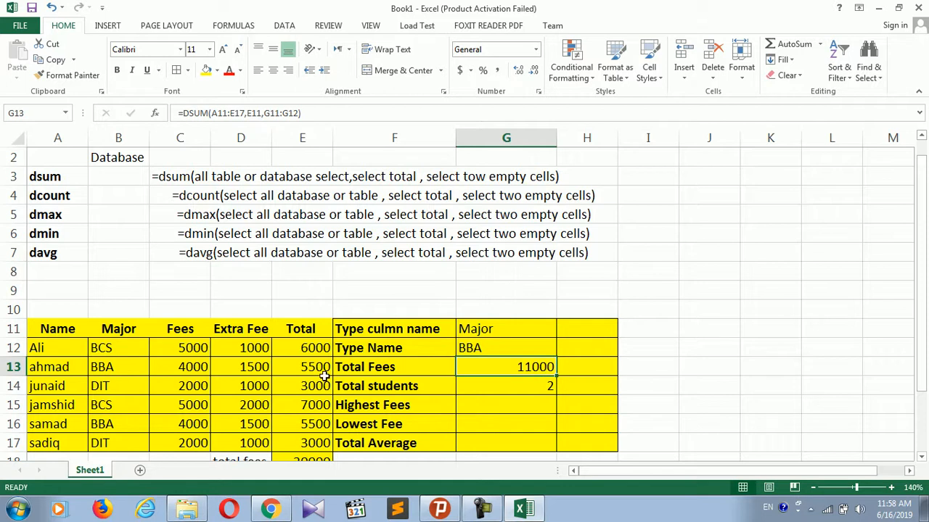
Examine the Total Fees and Total students results against the criteria cells, the table A11:E17 and its Total header
left_click(348, 367)
left_click_drag(348, 367, 503, 370)
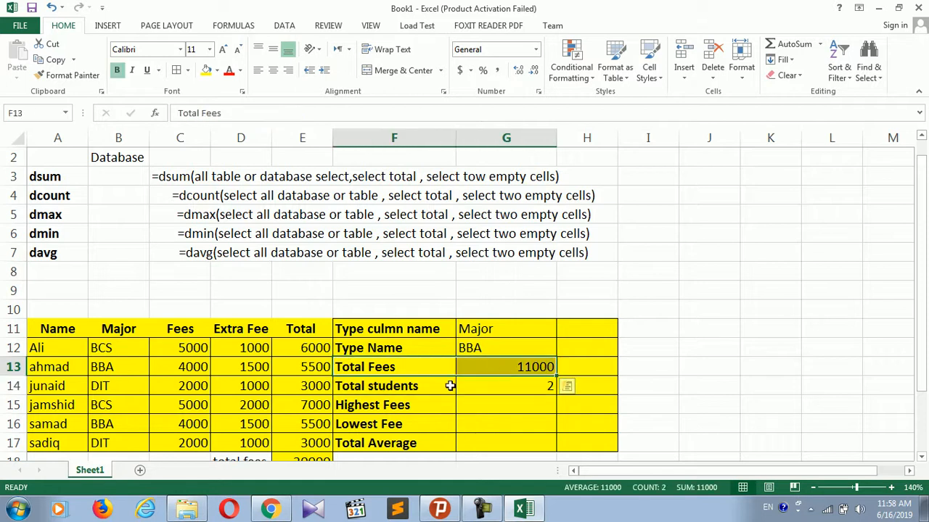
left_click_drag(352, 384, 541, 403)
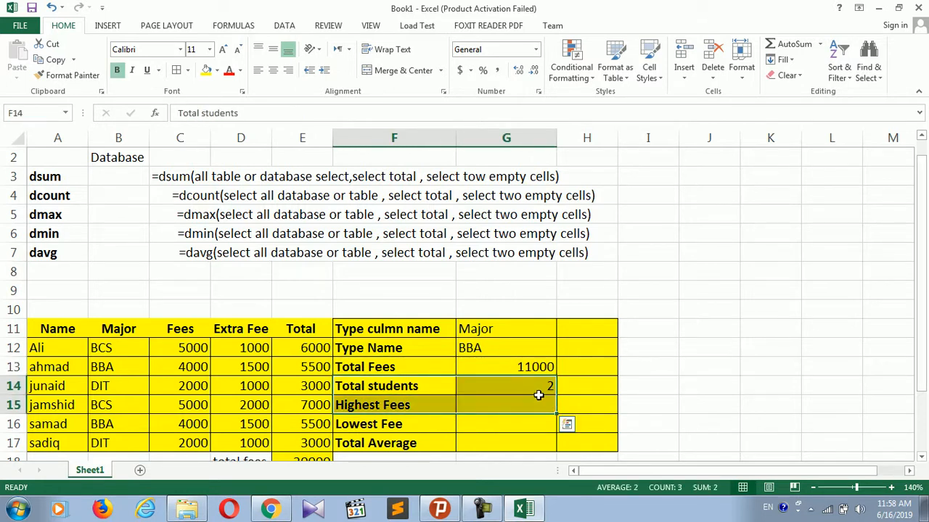
left_click(537, 331)
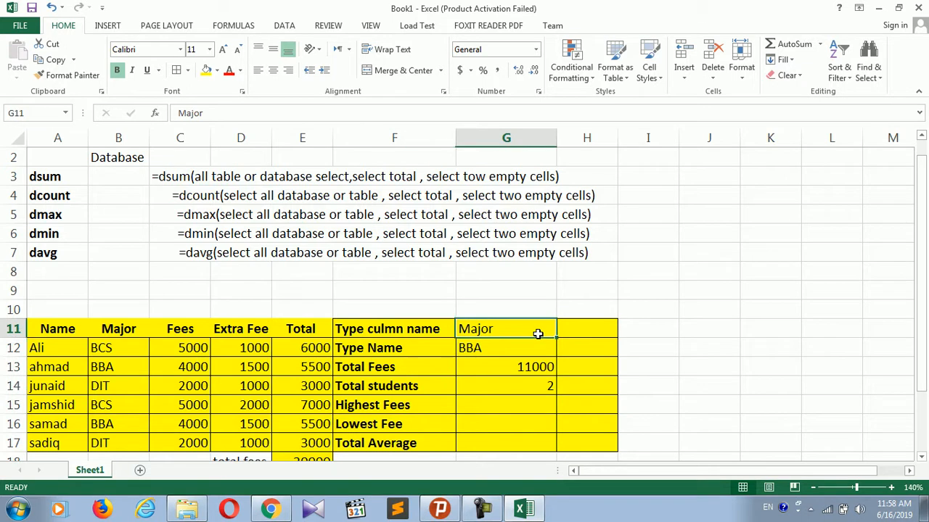
left_click(506, 346)
left_click(506, 332)
left_click(517, 366)
left_click_drag(41, 328, 291, 439)
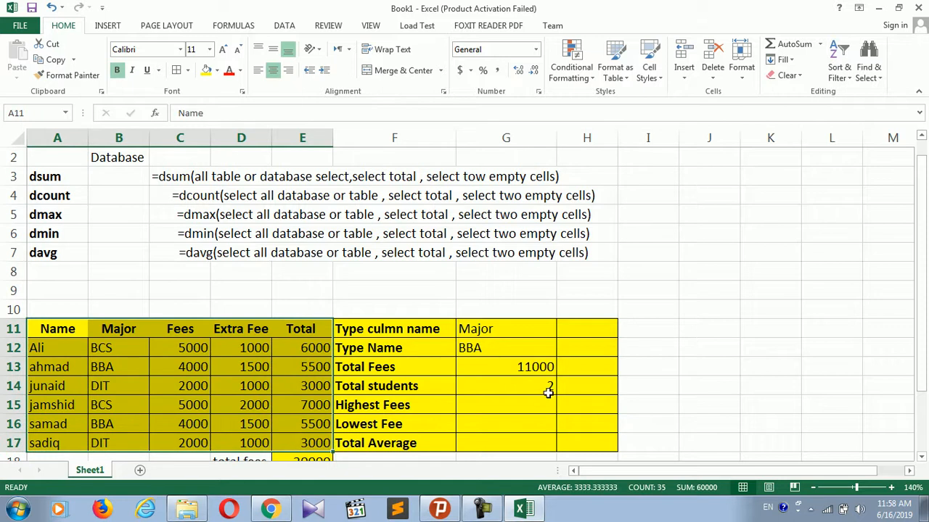
left_click(300, 330)
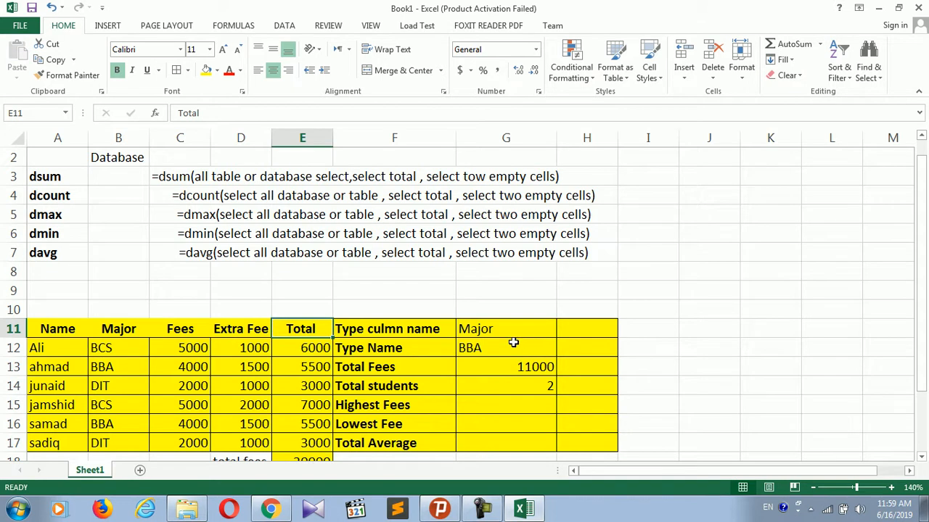
Delete the contents of both criteria cells G11:G12 together
left_click_drag(511, 328, 507, 347)
key("Delete")
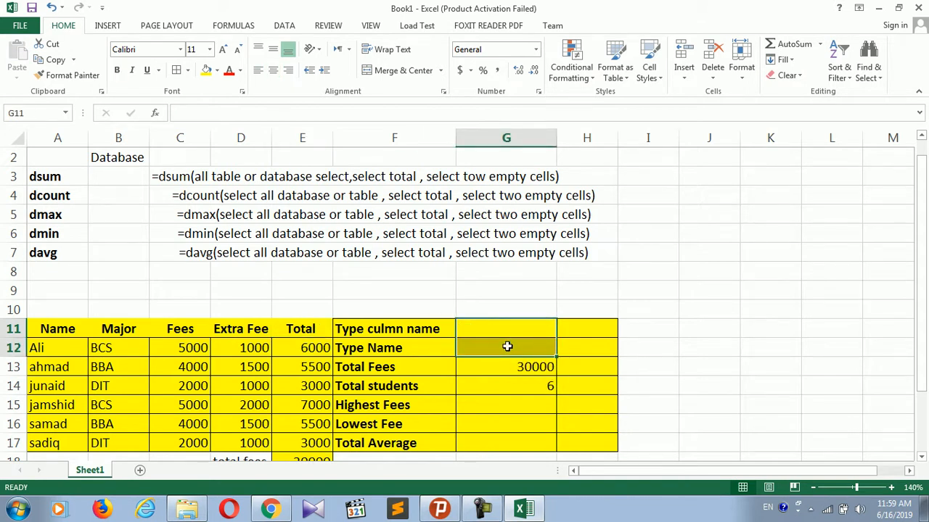
left_click(498, 329)
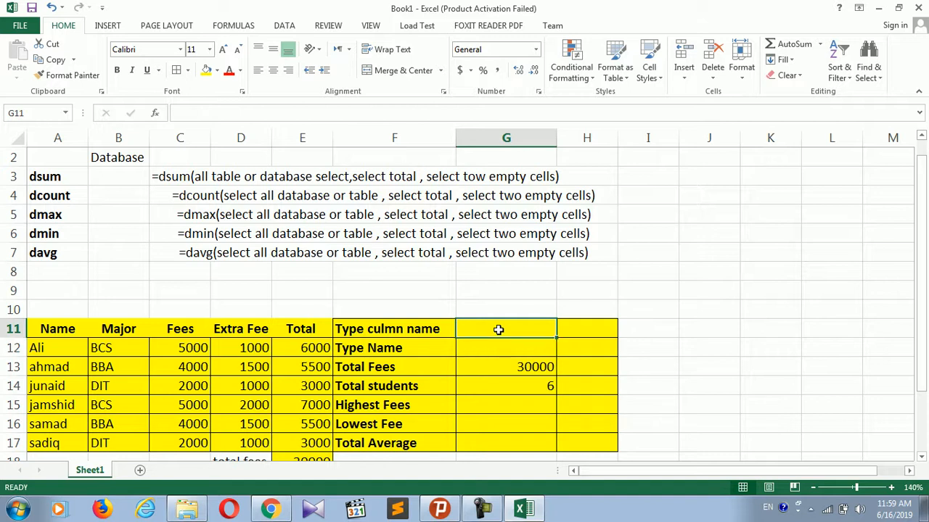
Correct the label in cell F11 to read "Type column name"
left_click(383, 328)
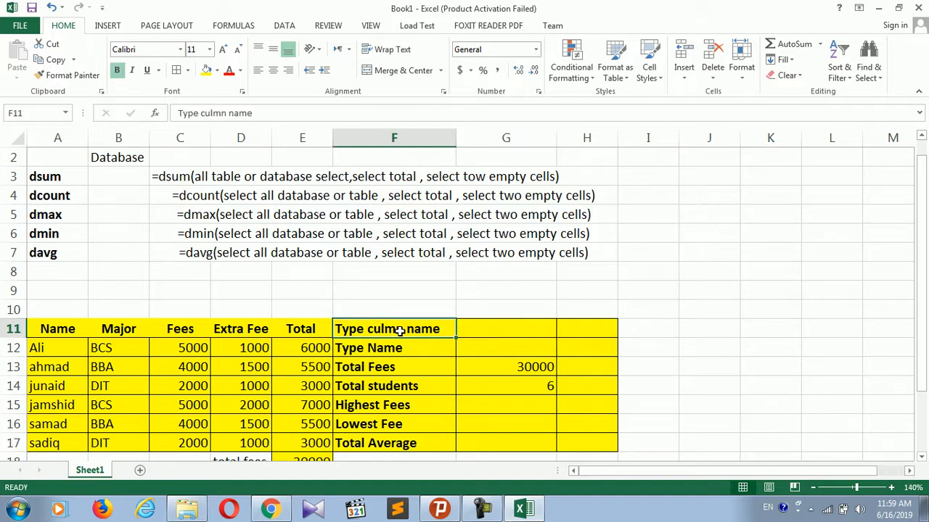
double_click(398, 330)
type("u")
left_click(377, 330)
key("BackSpace")
type("ol")
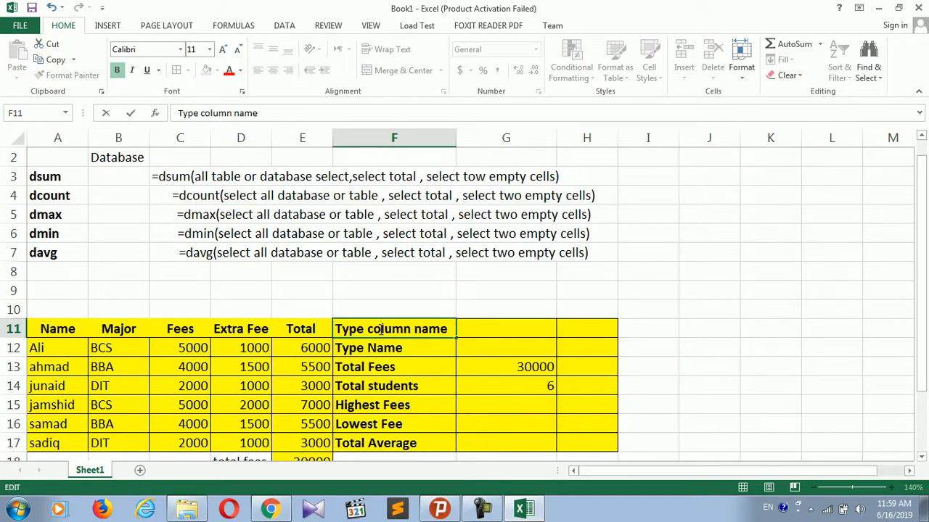
left_click(470, 330)
left_click(440, 329)
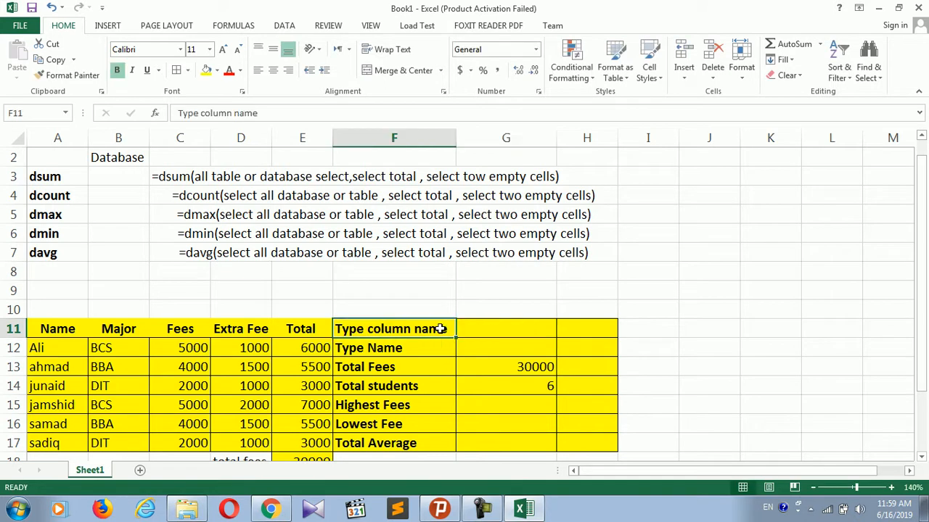
Compare the empty criteria cells G11 and G12 with the "select two empty cells" part of the davg note, and check the Total Fees formula
left_click(486, 334)
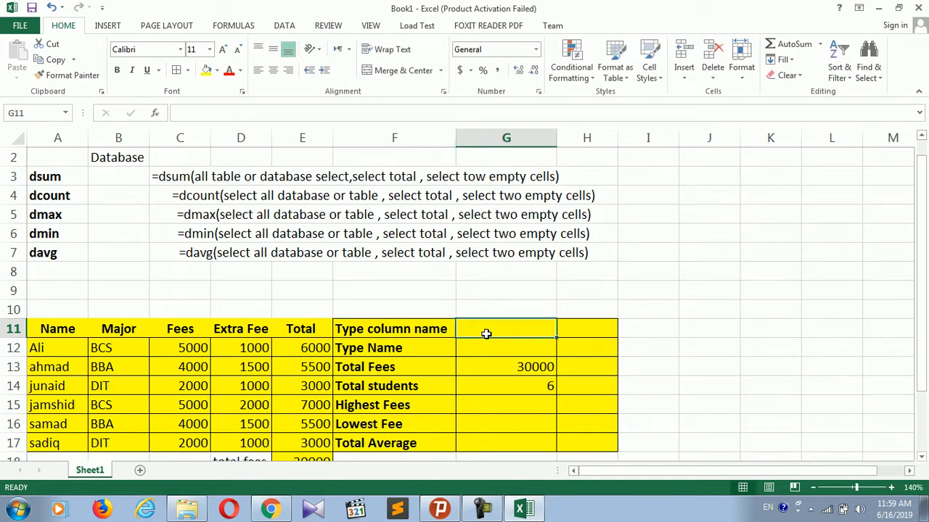
left_click(480, 351)
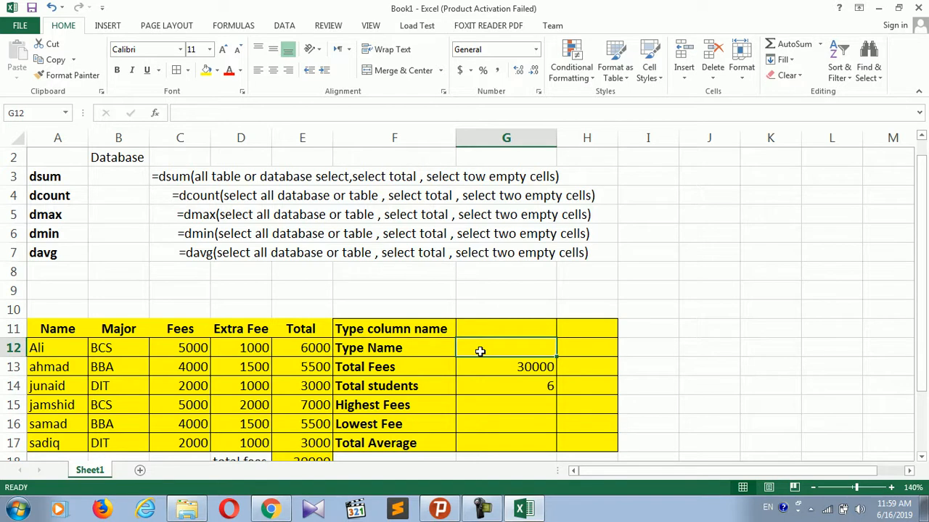
left_click(473, 253)
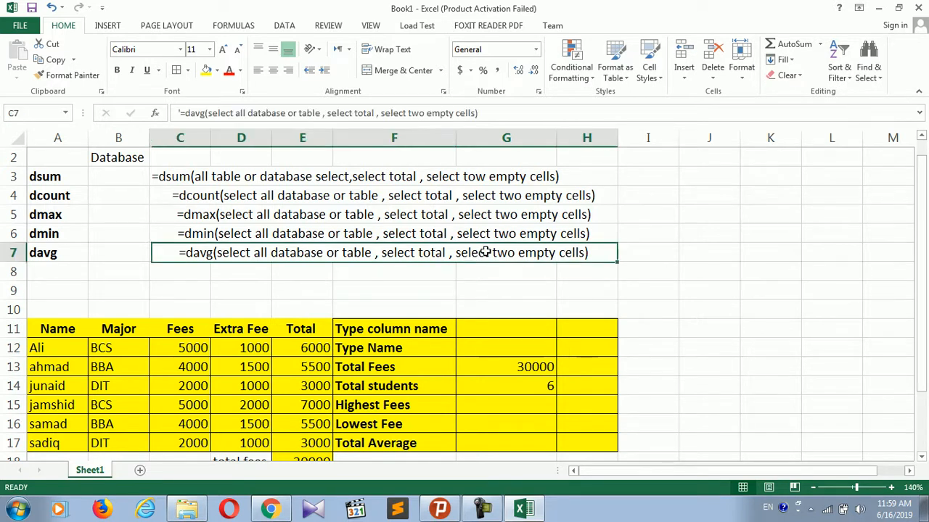
double_click(462, 253)
left_click_drag(461, 253, 601, 249)
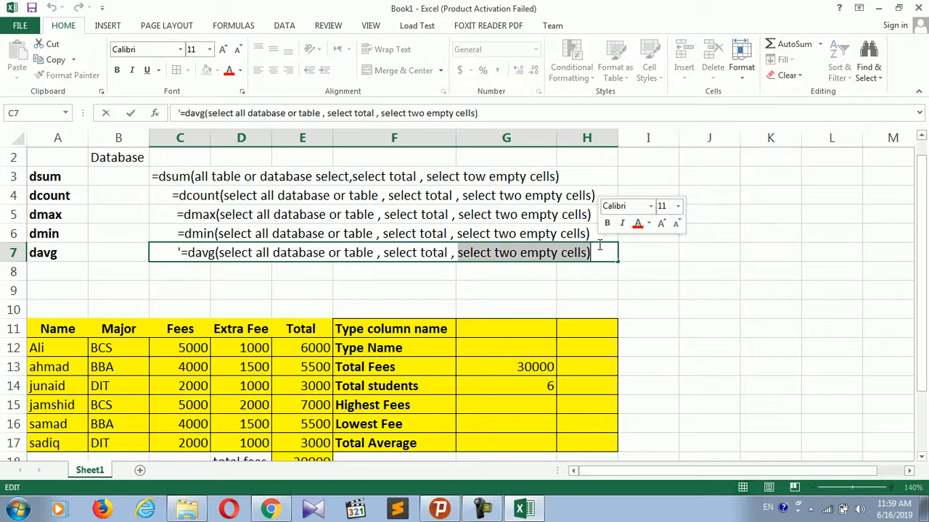
left_click(490, 332)
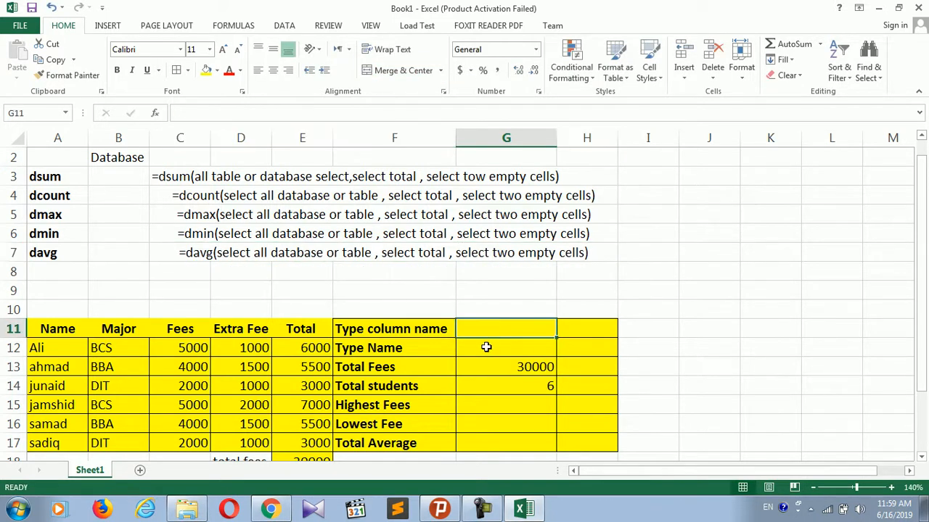
left_click(487, 347)
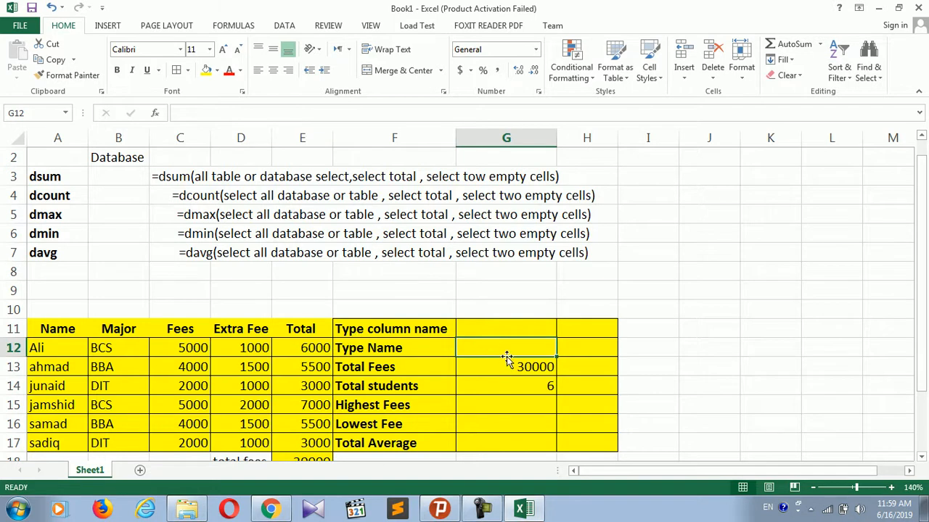
left_click(516, 360)
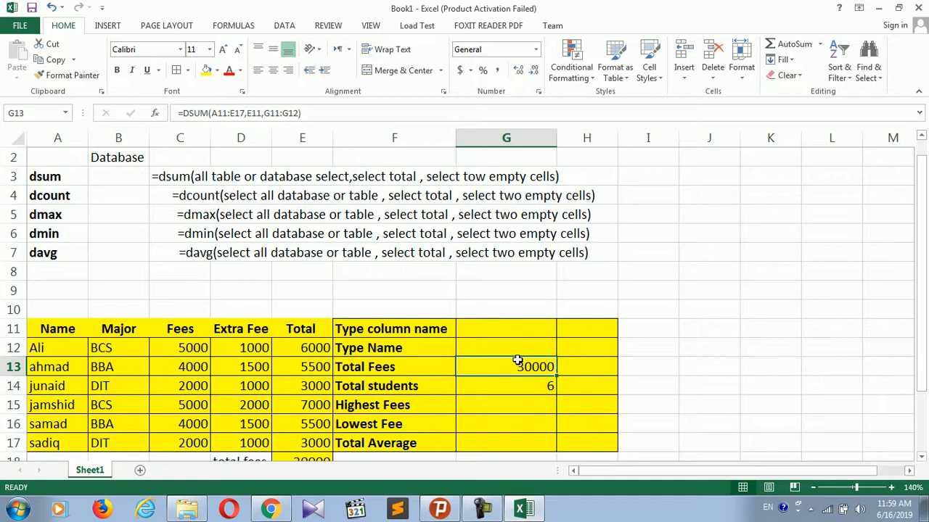
Calculate Highest Fees in G15 with =DMAX(A11:E17,E11,G11:G12) and check it against the Total column
left_click(497, 408)
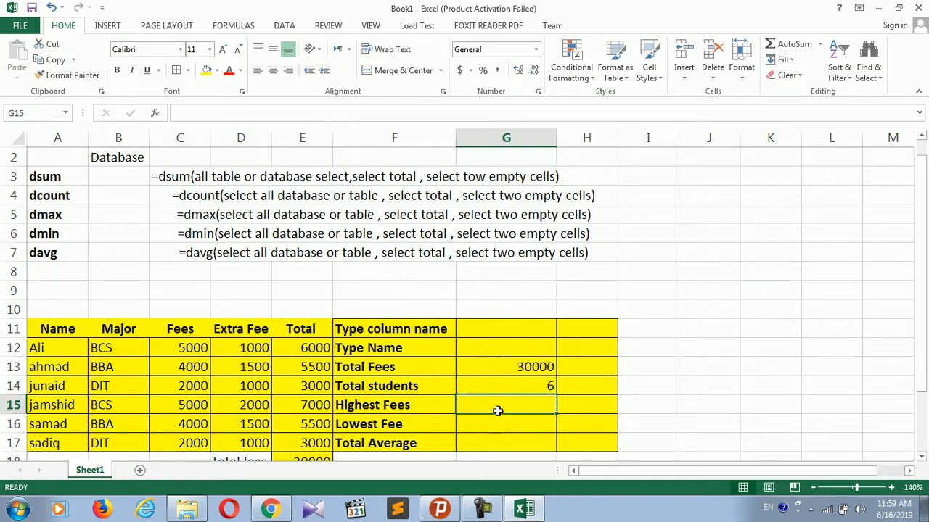
left_click_drag(922, 293, 923, 310)
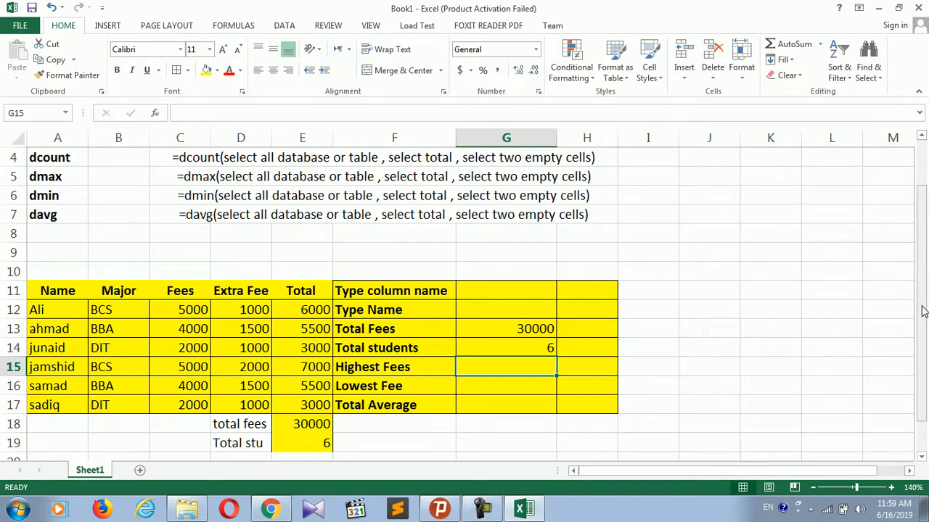
type("=d")
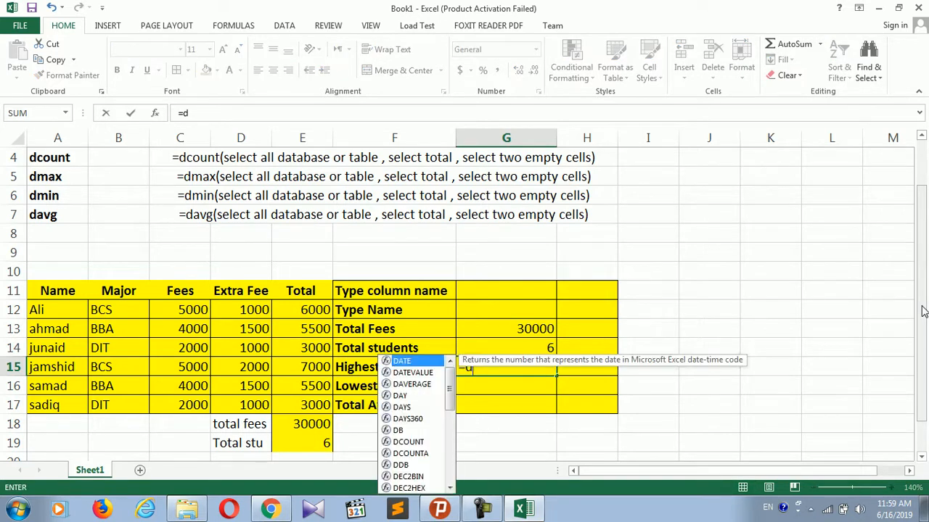
type("max(")
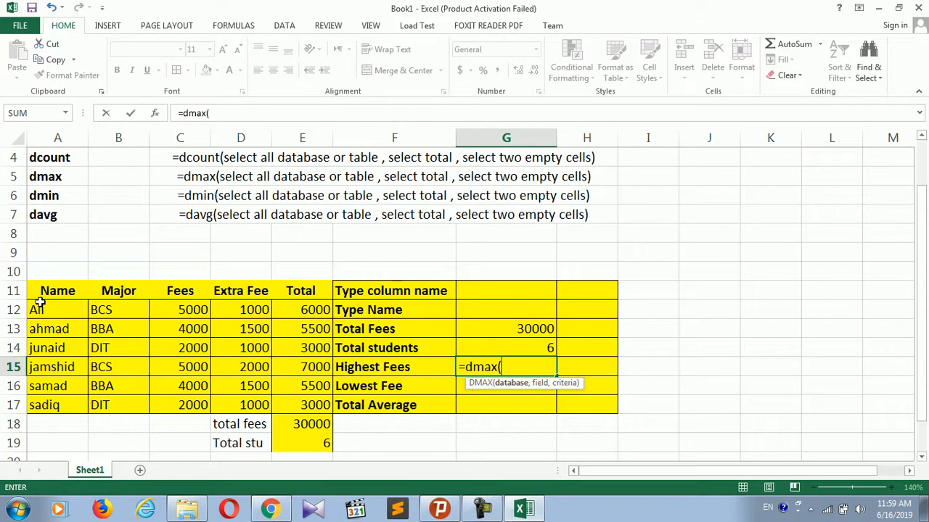
left_click_drag(40, 291, 311, 407)
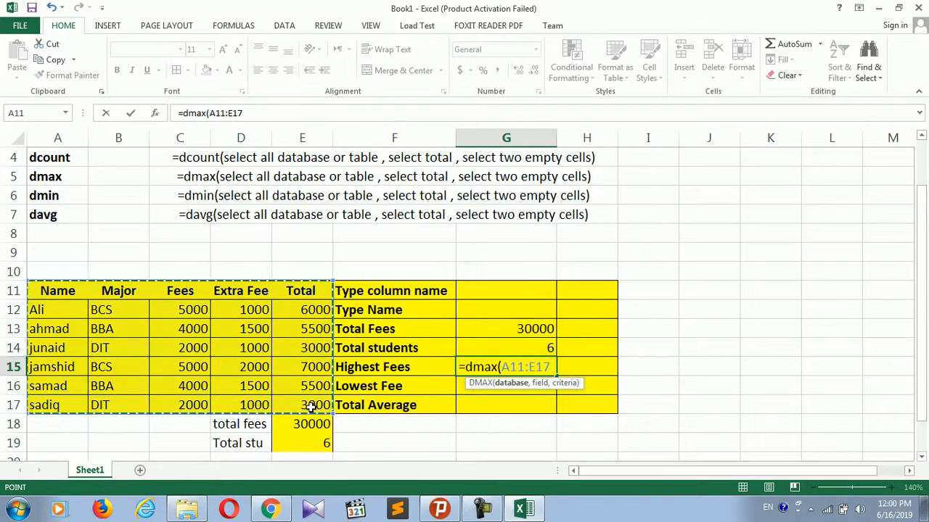
type(",")
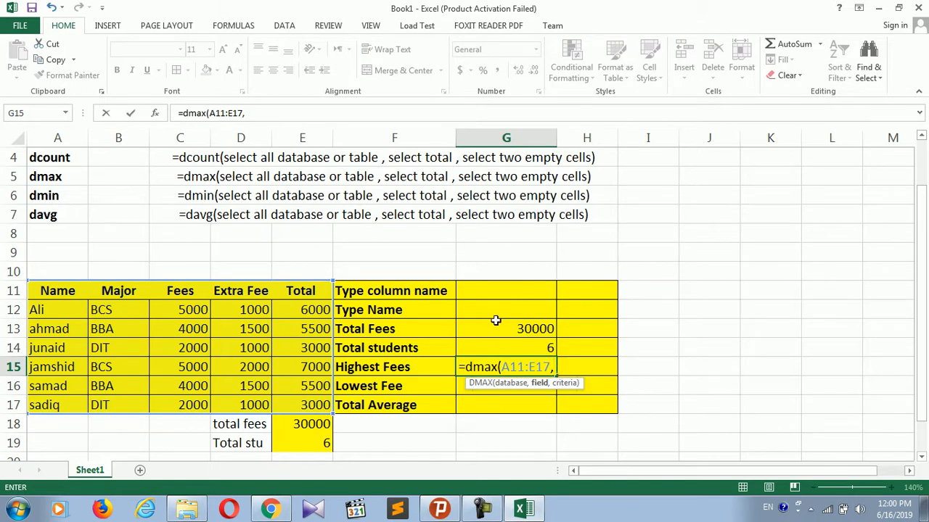
left_click(307, 290)
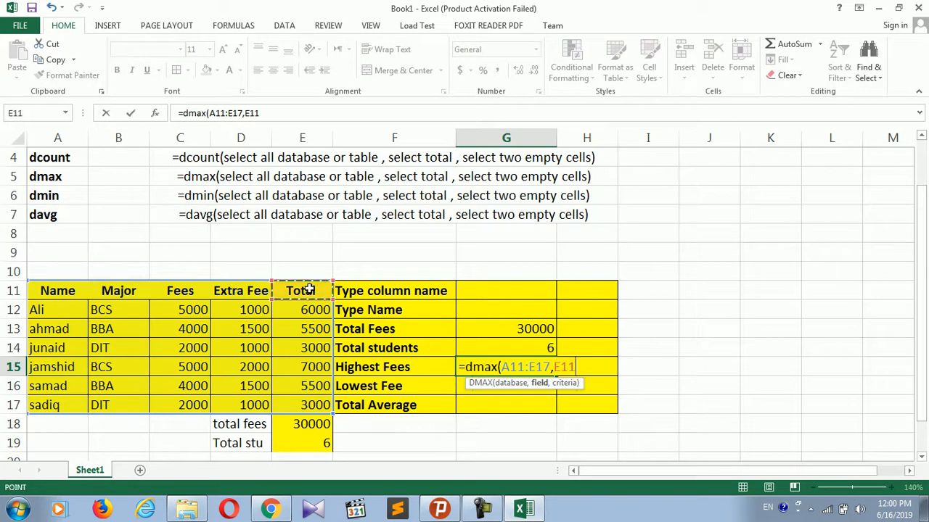
type(",")
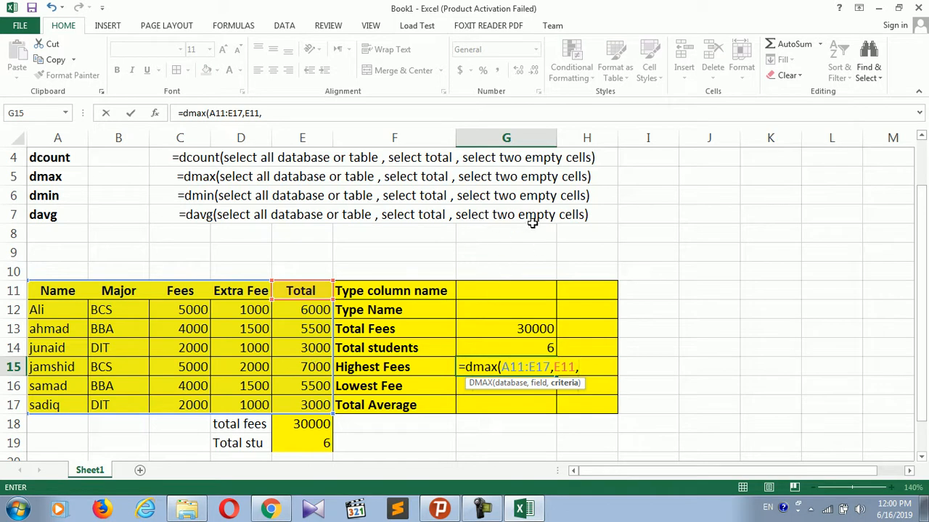
left_click_drag(507, 288, 497, 315)
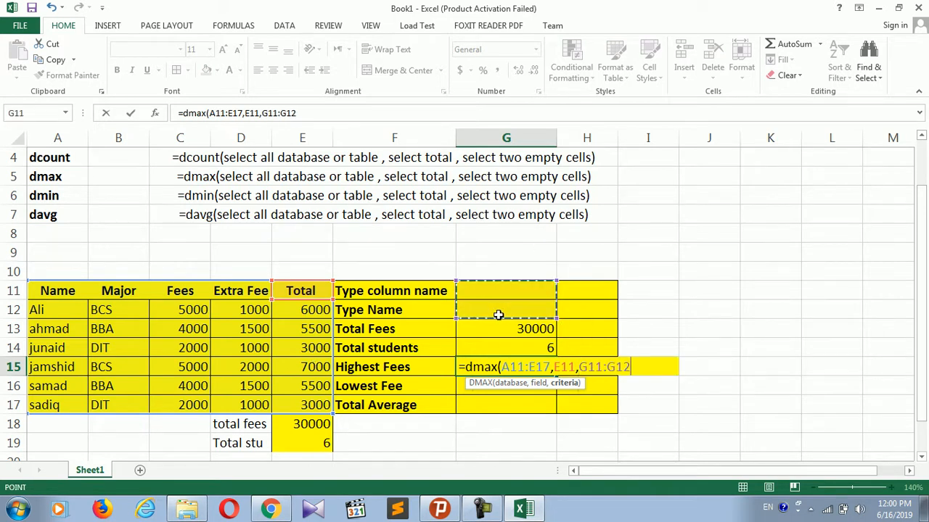
type(")")
key("Return")
left_click(525, 367)
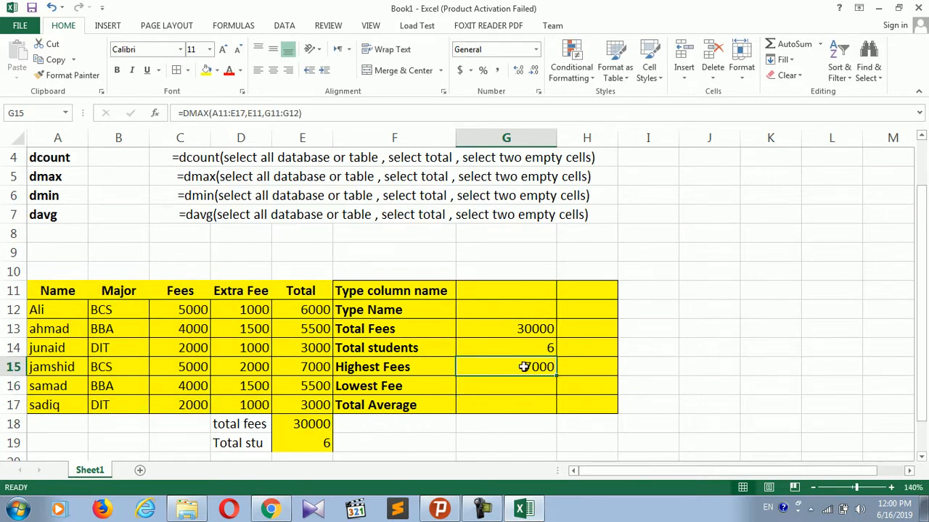
left_click(317, 369)
left_click(541, 368)
Calculate Lowest Fee in G16 with =DMIN(A11:E17,E11,G11:G12)
left_click(535, 383)
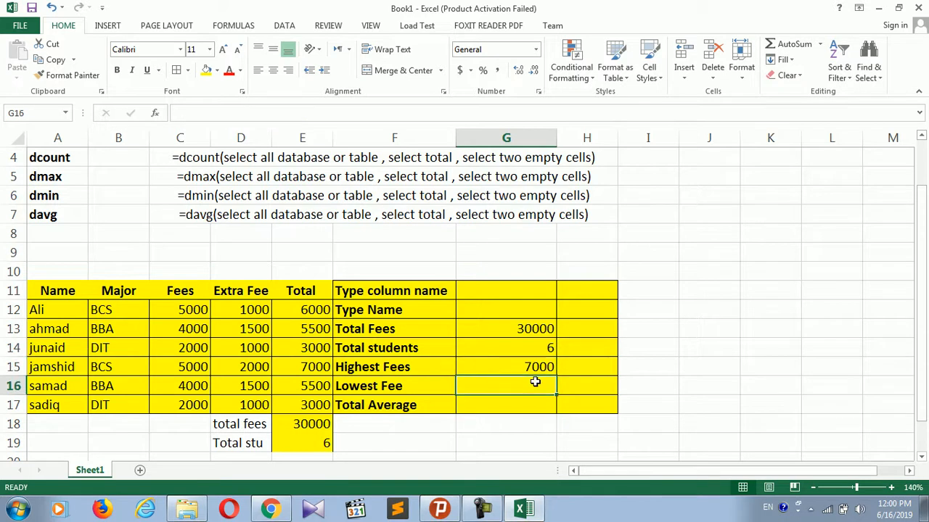
type("=dmin")
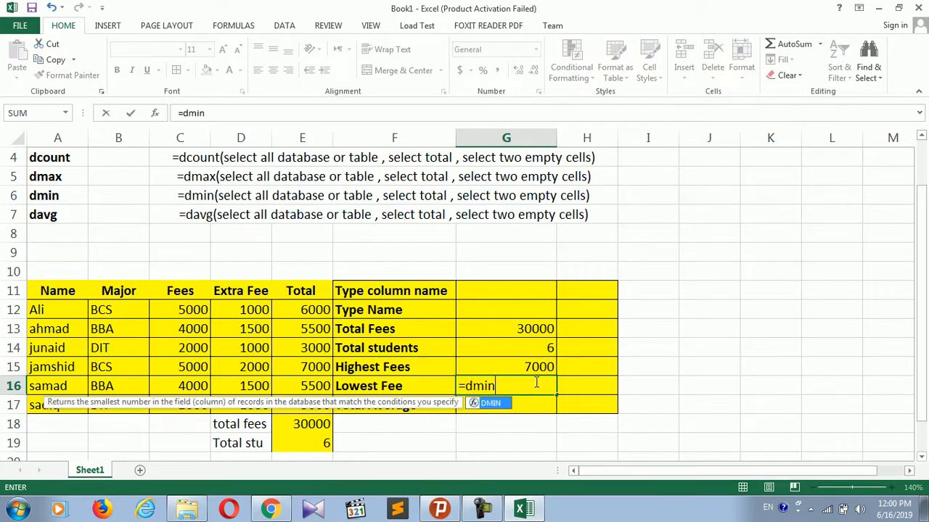
type("(")
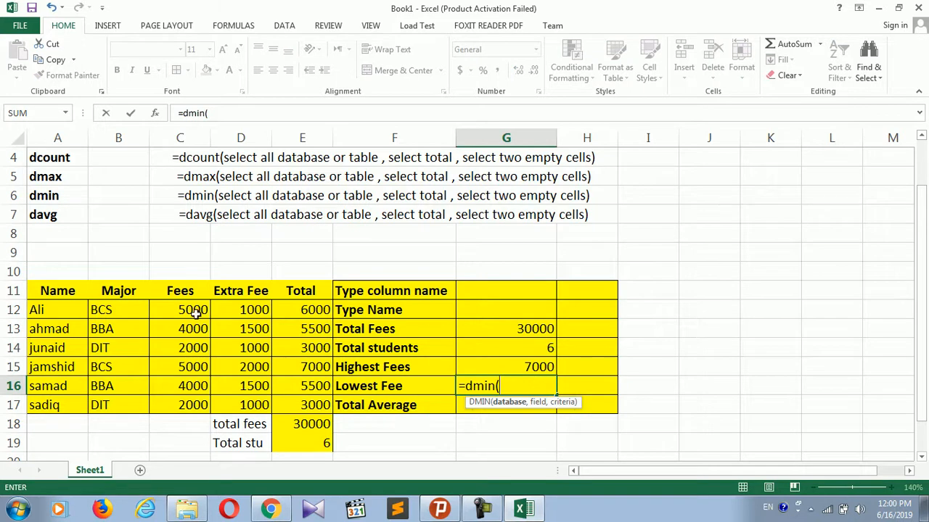
left_click_drag(59, 293, 298, 401)
type(",")
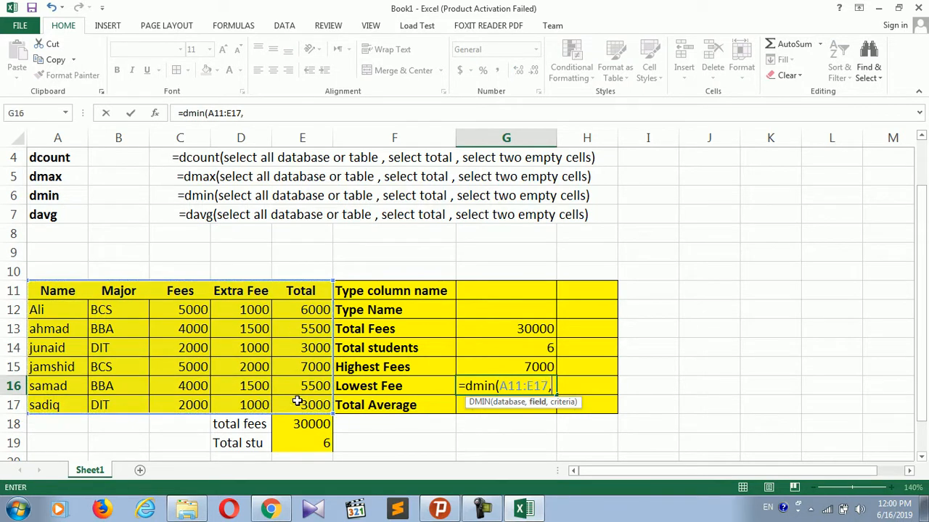
left_click(312, 293)
type(",")
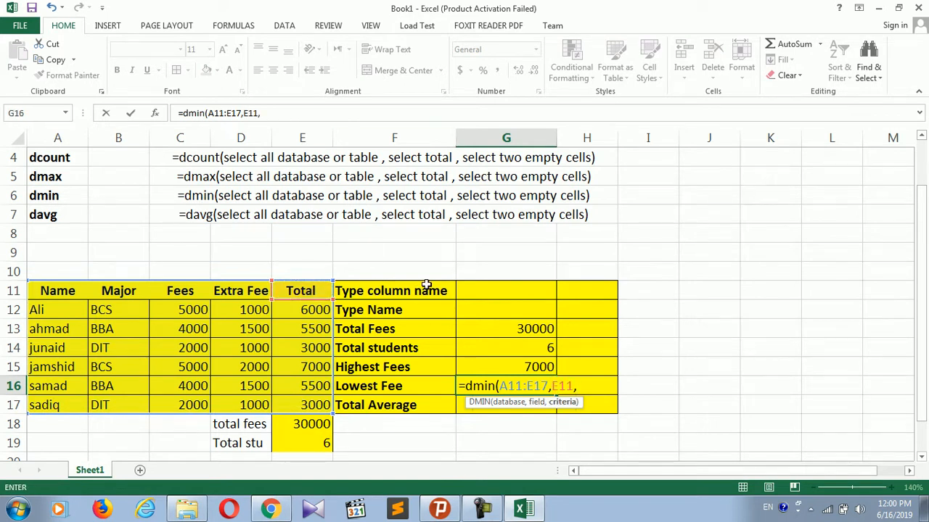
left_click_drag(493, 292, 489, 315)
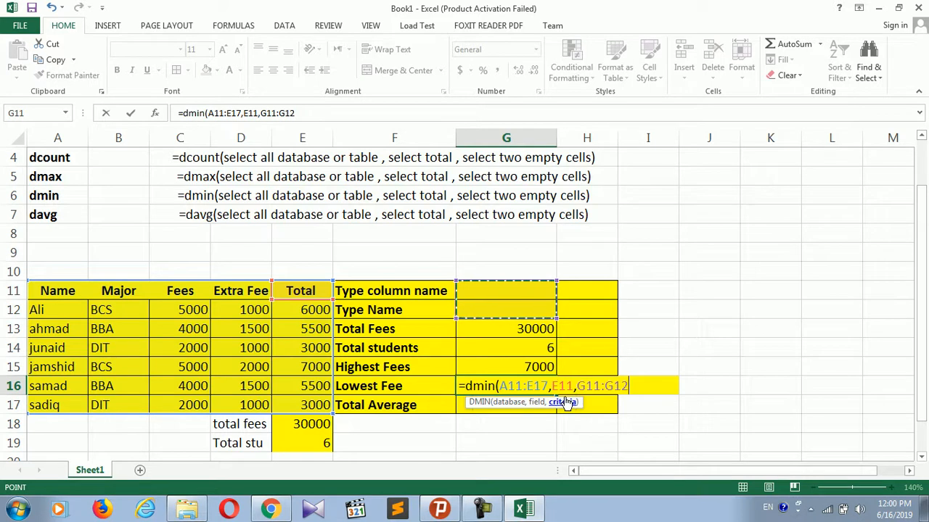
key("Return")
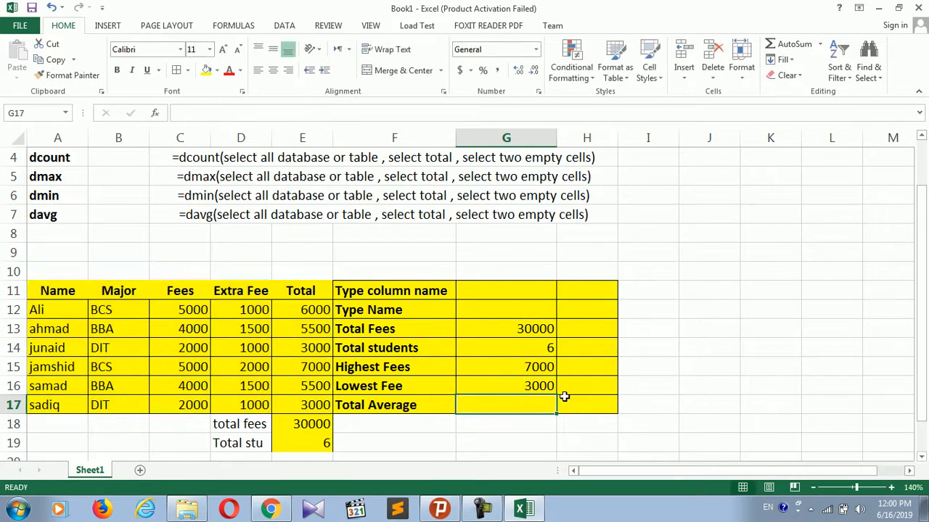
left_click(513, 390)
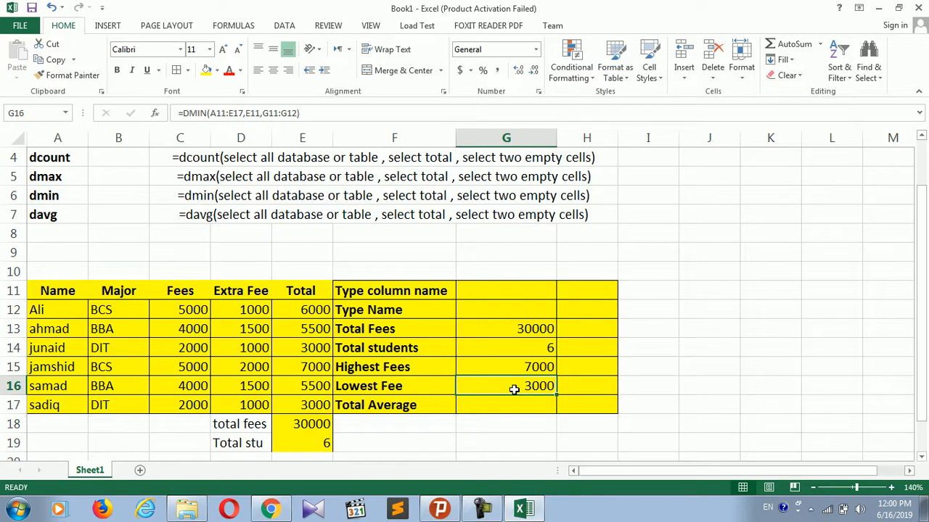
Overwrite the total in E12 with 8000 to test the Highest Fees formula
left_click(319, 307)
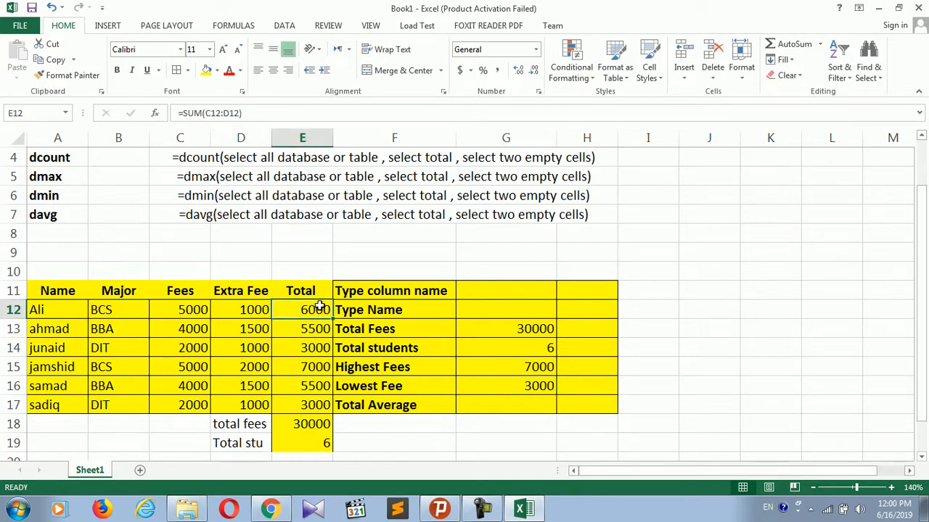
type("8000")
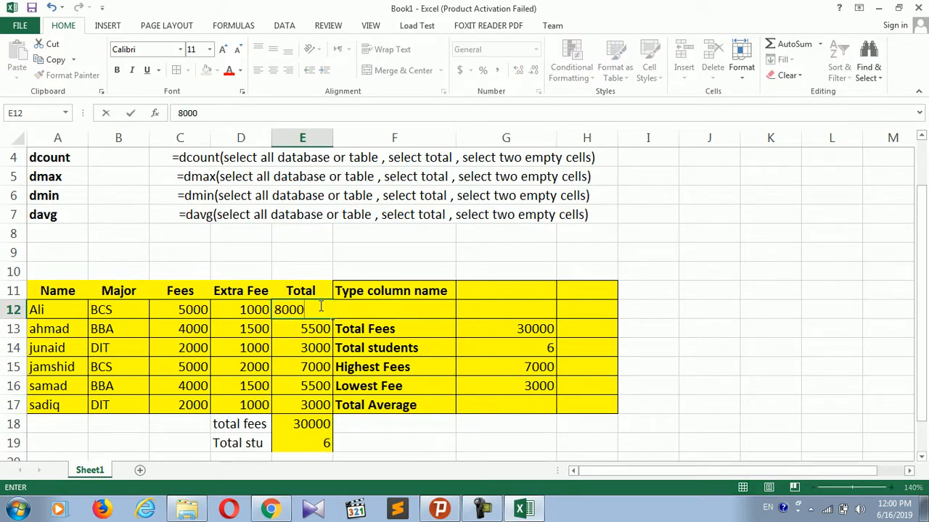
key("Return")
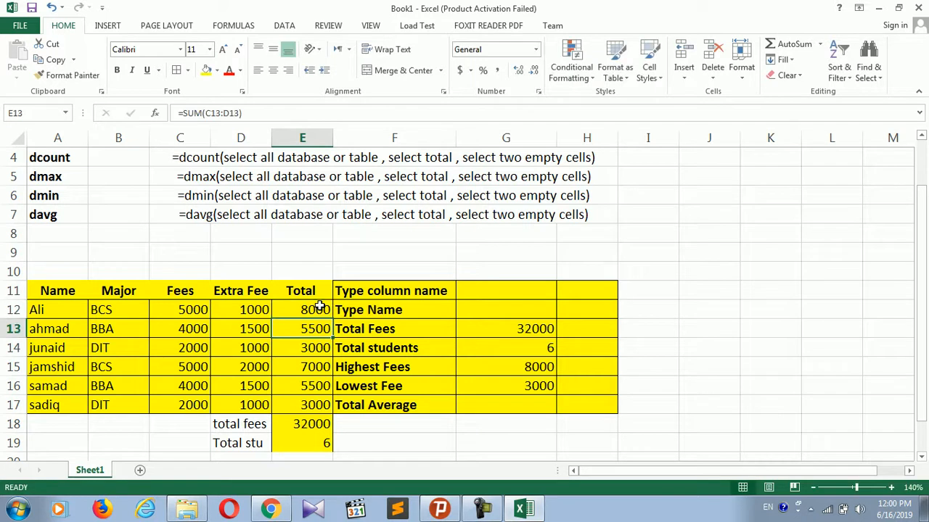
left_click(314, 368)
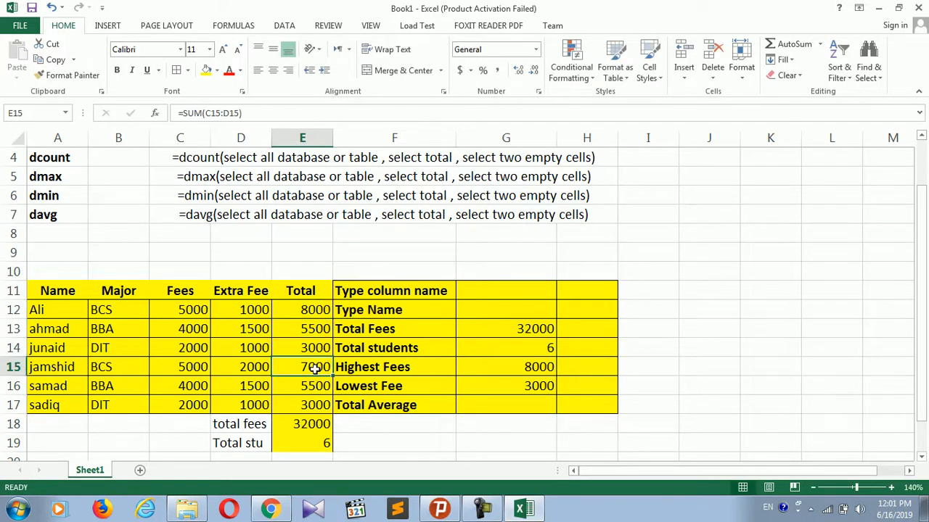
Filter the results by entering Major in G11 and BCS in G12, and check the student count, highest fee and lowest fee
left_click(528, 288)
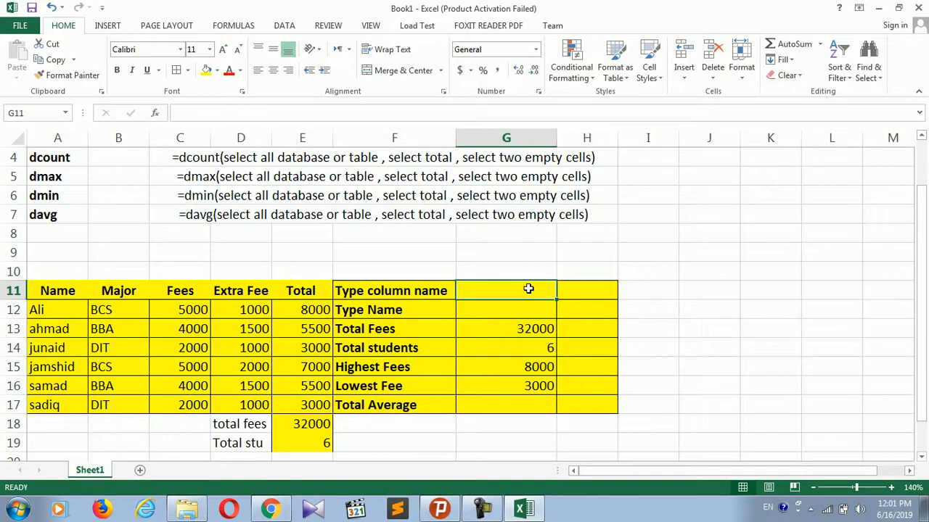
type("Major")
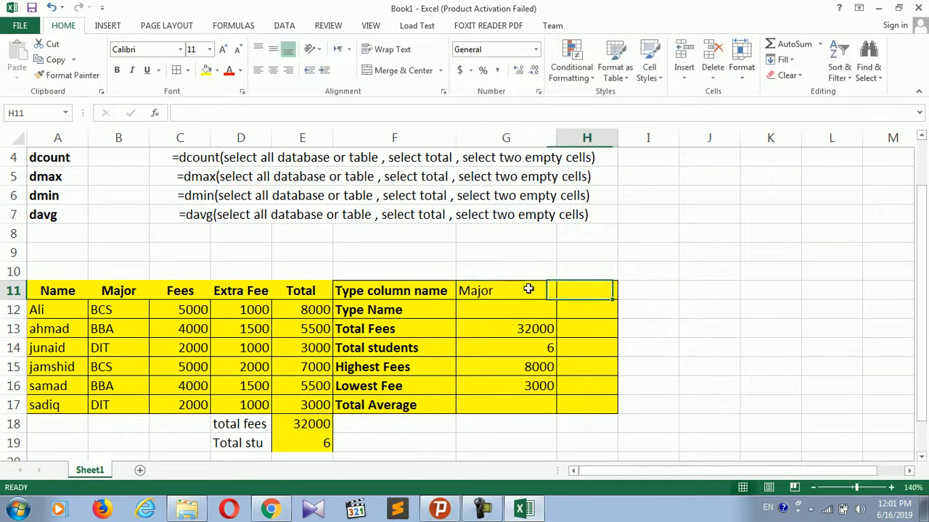
left_click(507, 313)
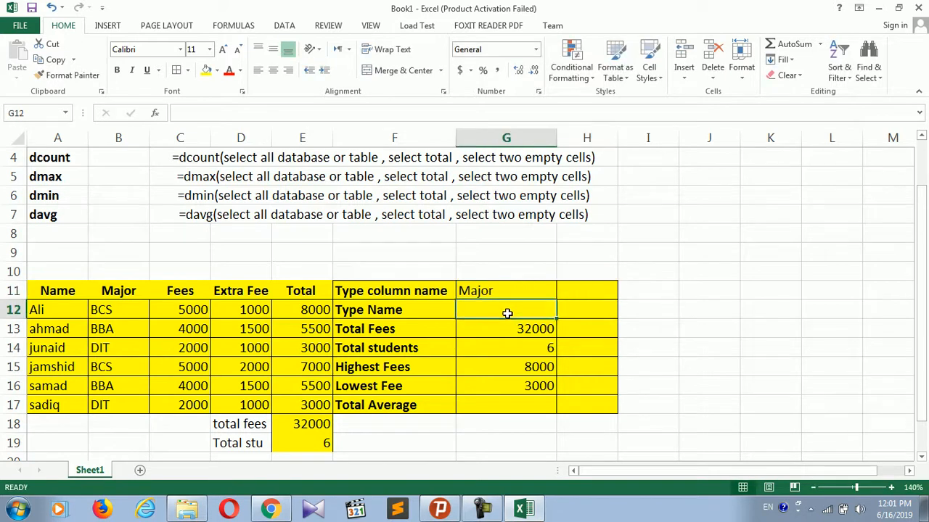
type("BCS")
key("Return")
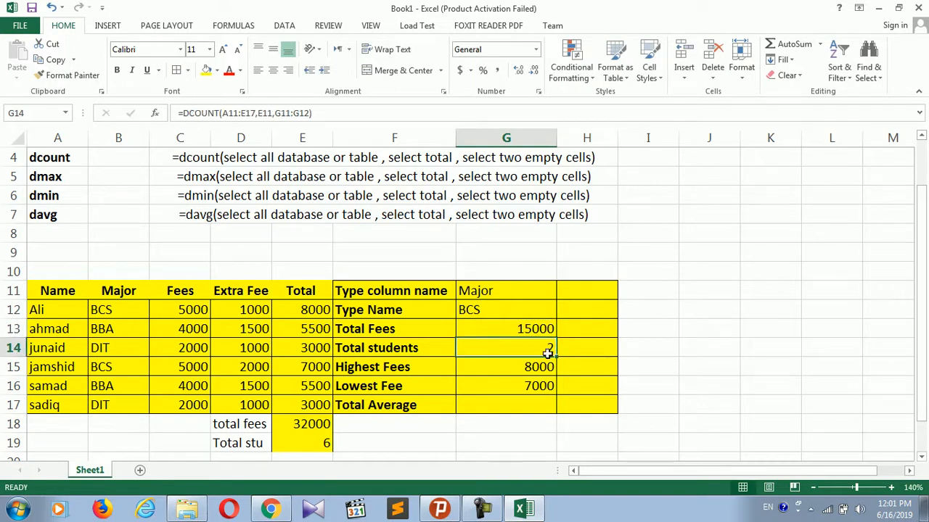
left_click(540, 380)
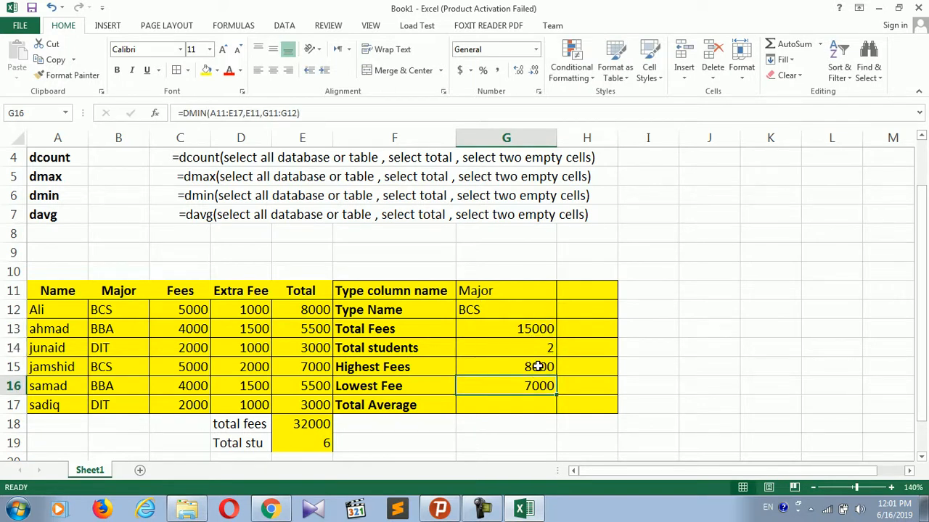
left_click(539, 366)
left_click(522, 385)
Clear the Major and BCS criteria from G11:G12 and check the Highest Fees cell
left_click_drag(508, 289, 506, 309)
key("Delete")
left_click(502, 366)
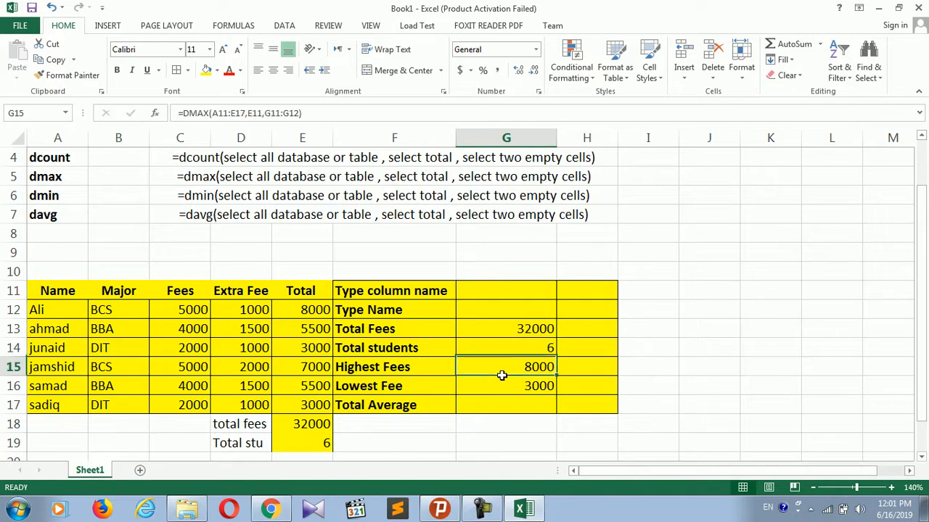
Calculate Total Average in G17 with =DAVERAGE(A11:E17,E11,G11:G12)
left_click(503, 398)
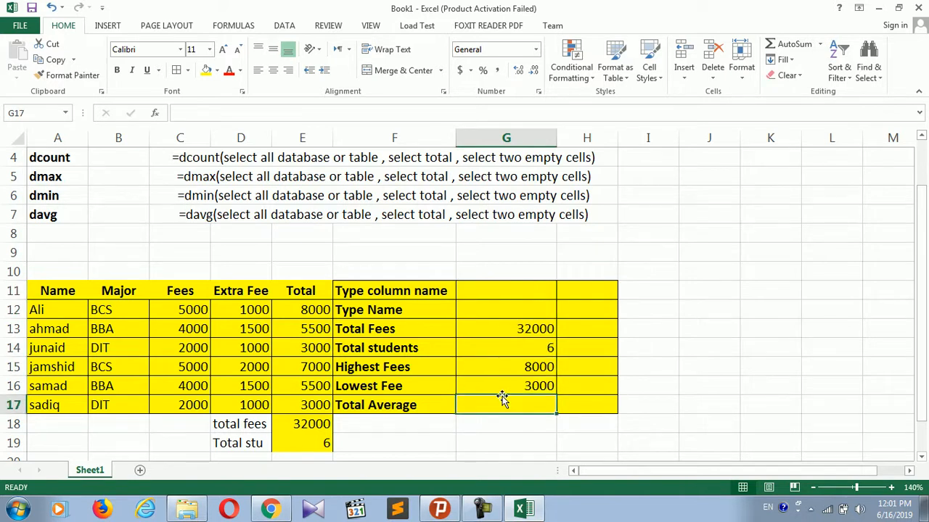
left_click_drag(307, 309, 317, 405)
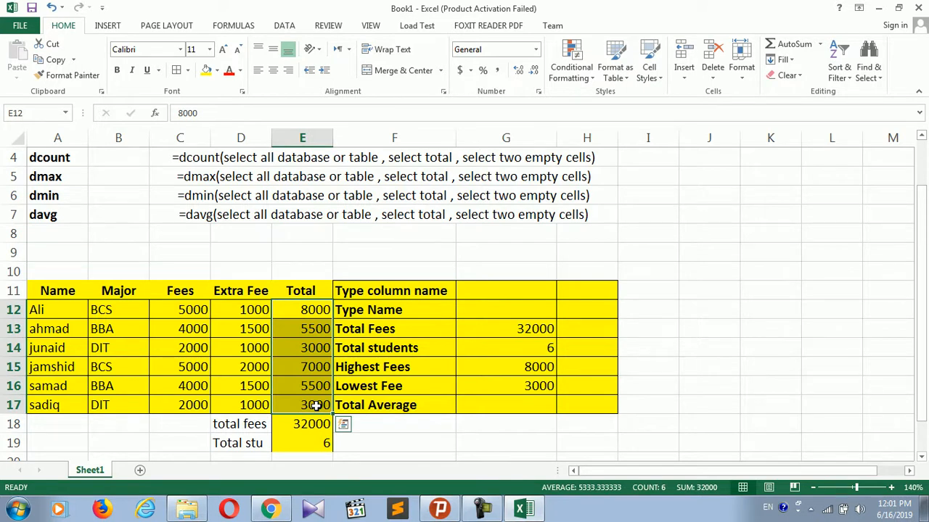
left_click(490, 398)
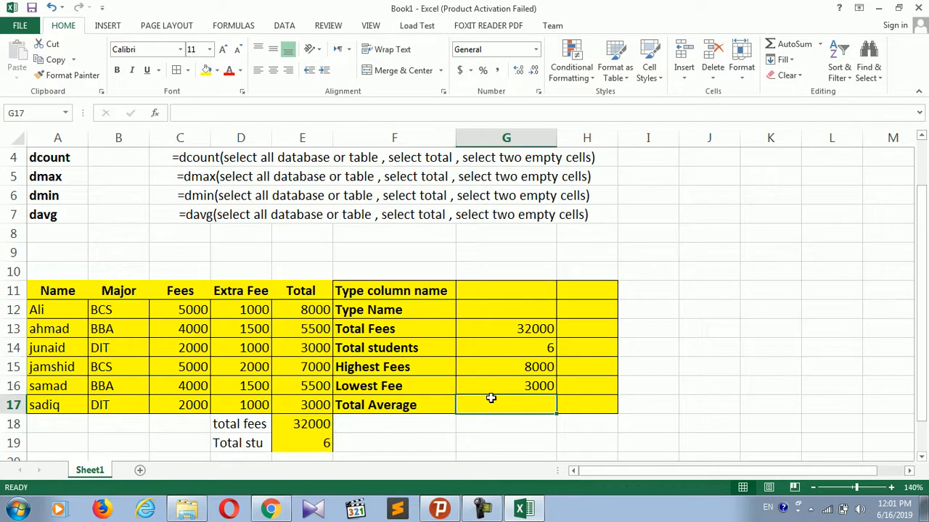
type("=dav")
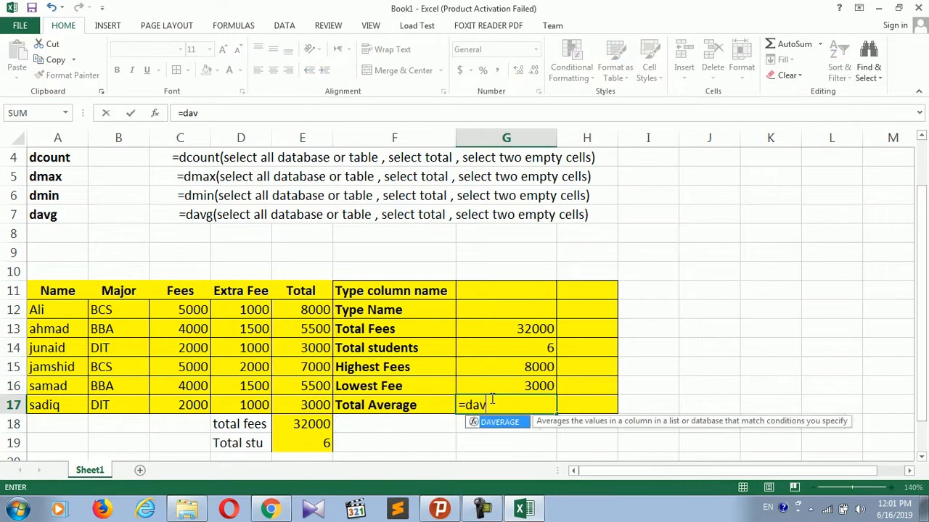
type("erage(")
left_click_drag(79, 288, 284, 398)
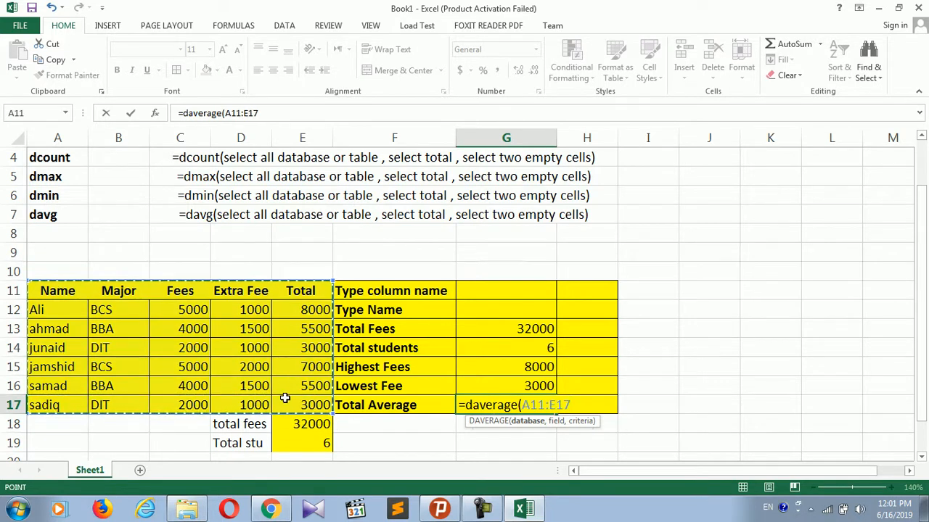
type(",")
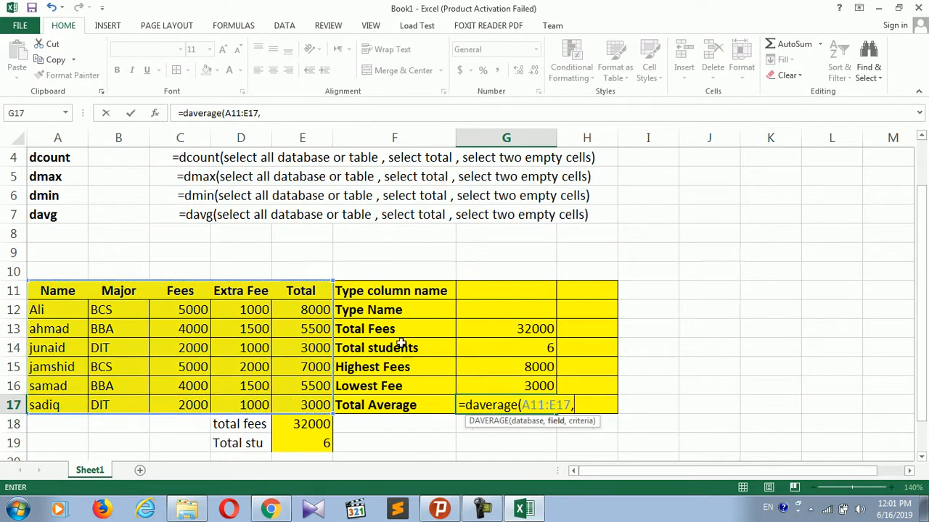
left_click(311, 290)
type(",")
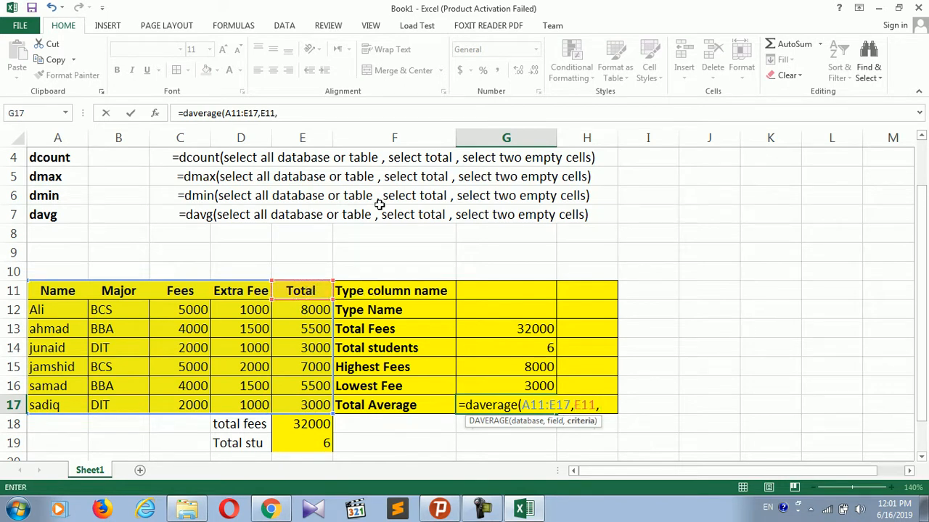
left_click_drag(481, 290, 480, 309)
type(")")
key("Return")
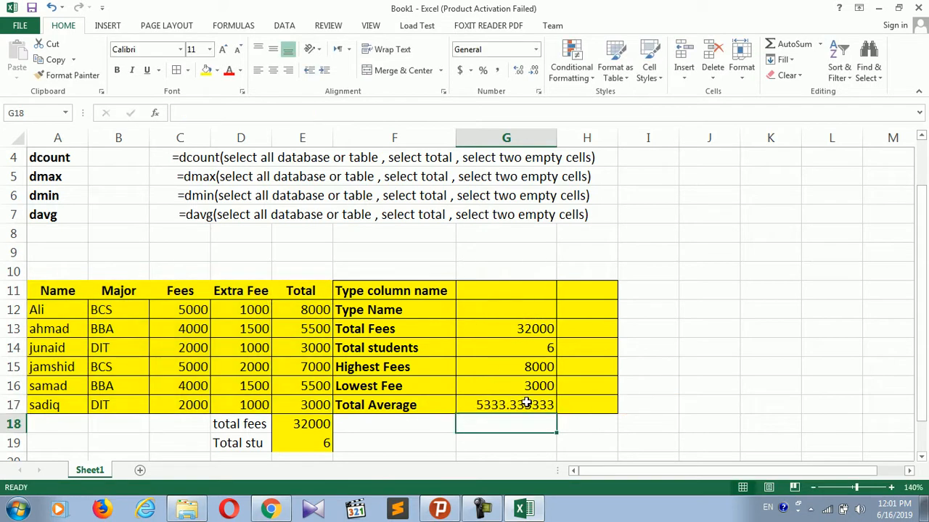
Check the average in G17 against the totals in E12:E17 and the student count in G14
left_click(523, 410)
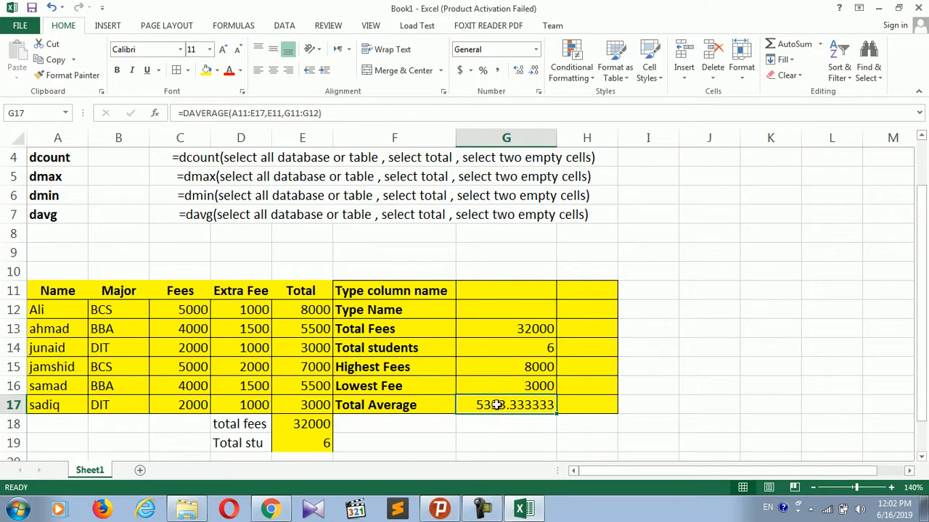
left_click_drag(312, 309, 314, 405)
left_click(532, 348)
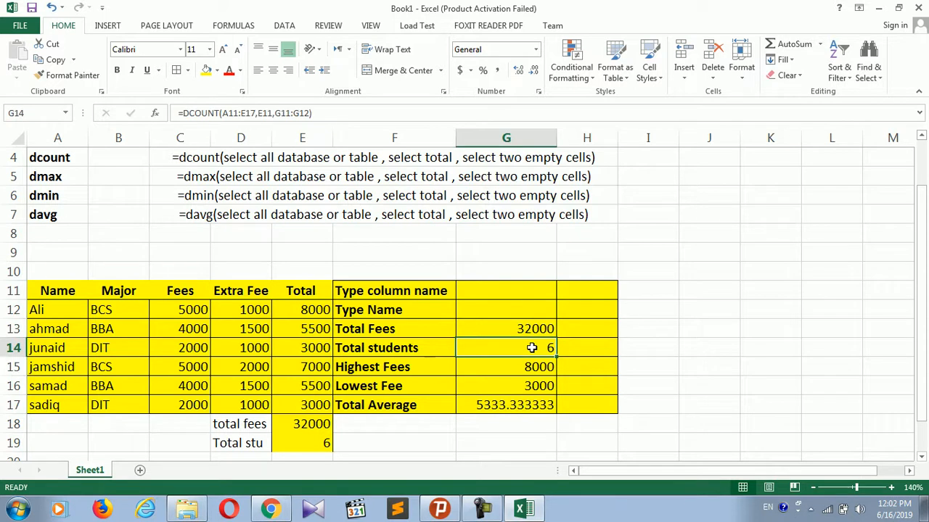
left_click(479, 409)
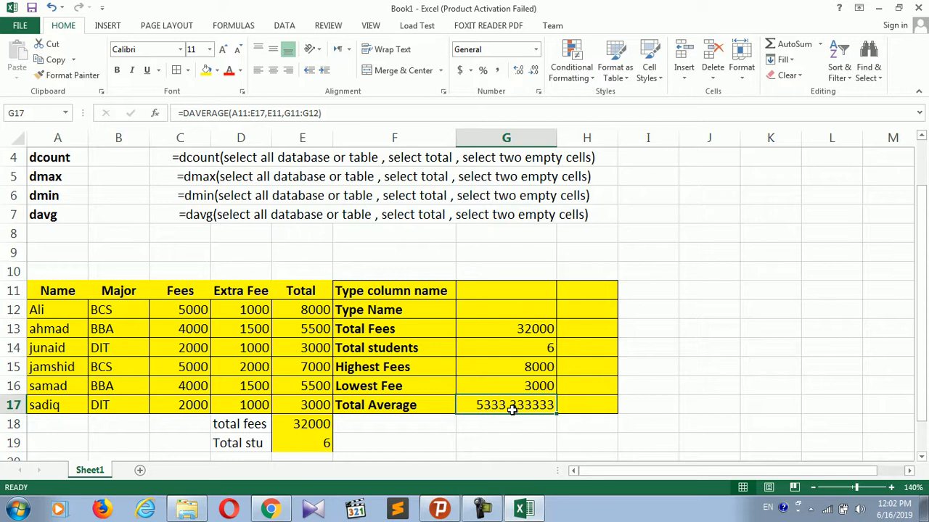
Extend the label in F17 to Total Average Fees
double_click(423, 405)
type("Fees")
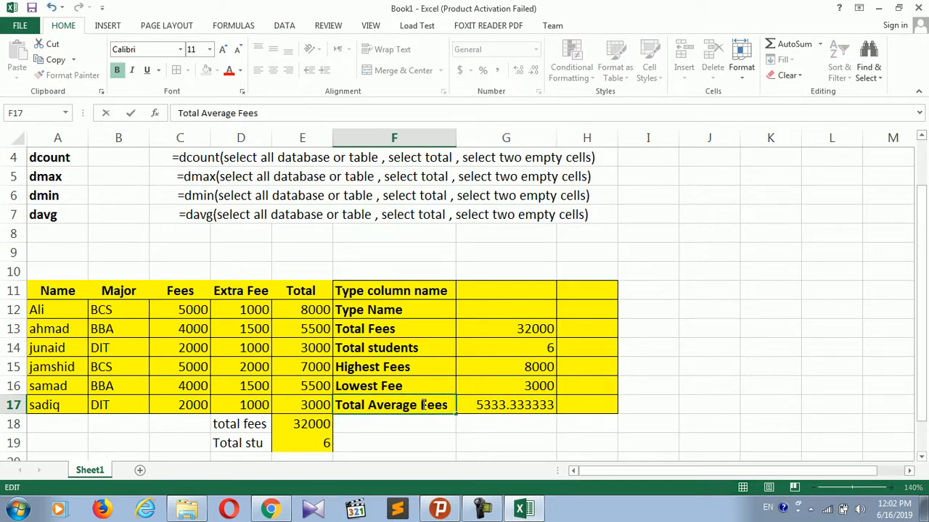
key("Return")
left_click(517, 379)
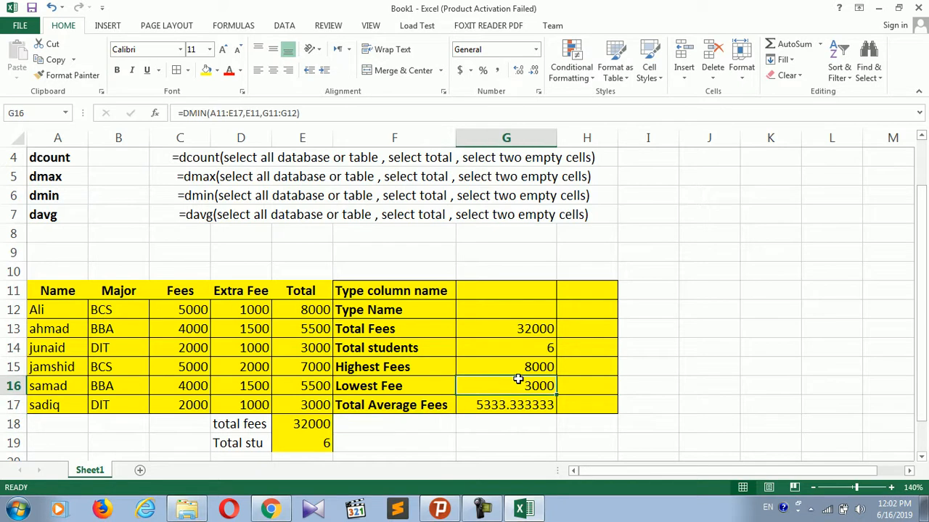
left_click(448, 405)
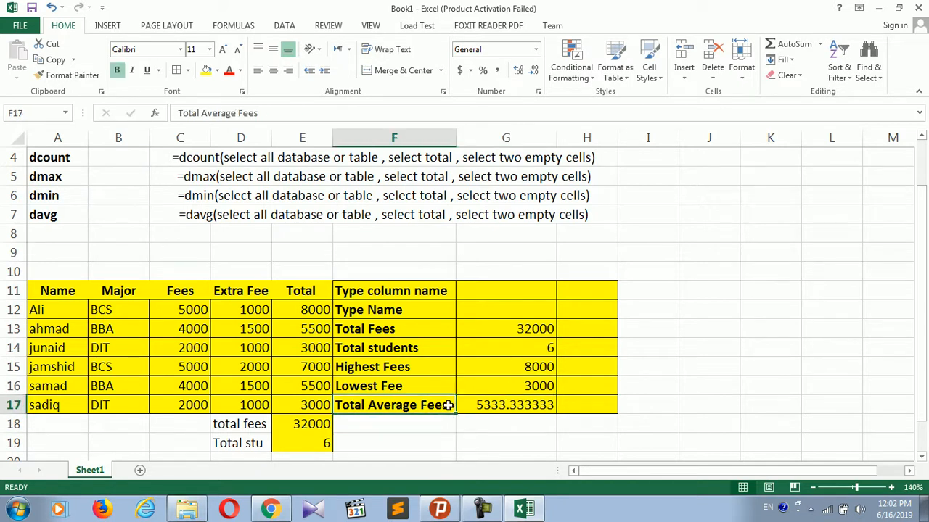
Filter the database results by entering major in G11 and BCS in G12
left_click(528, 291)
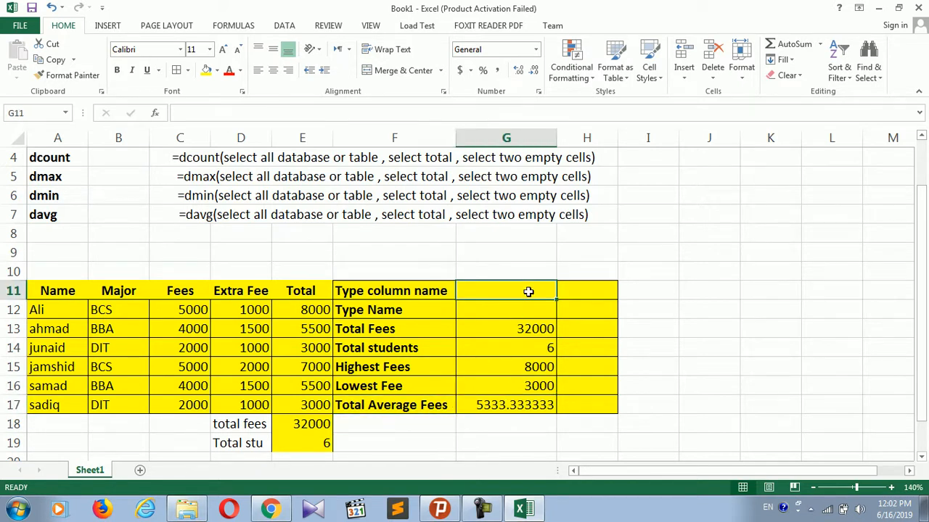
type("major")
key("Tab")
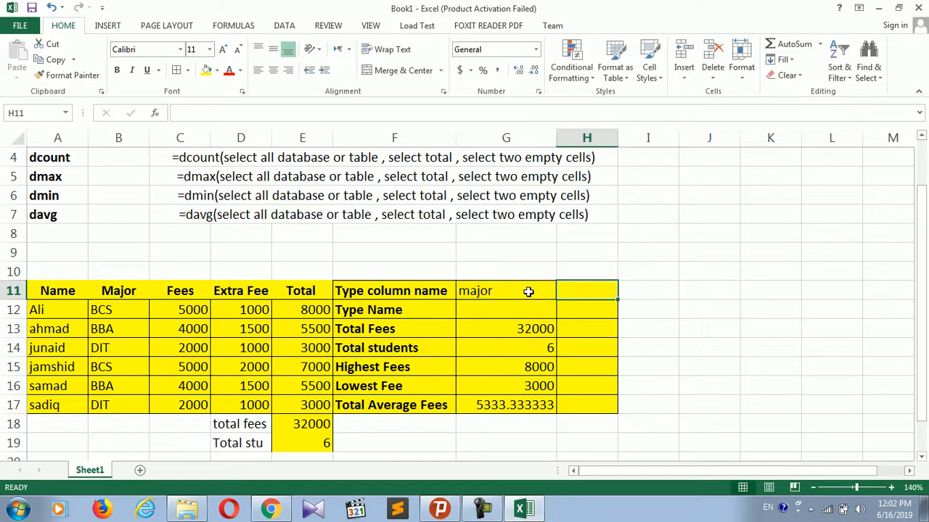
left_click(517, 305)
type("BCS")
key("Return")
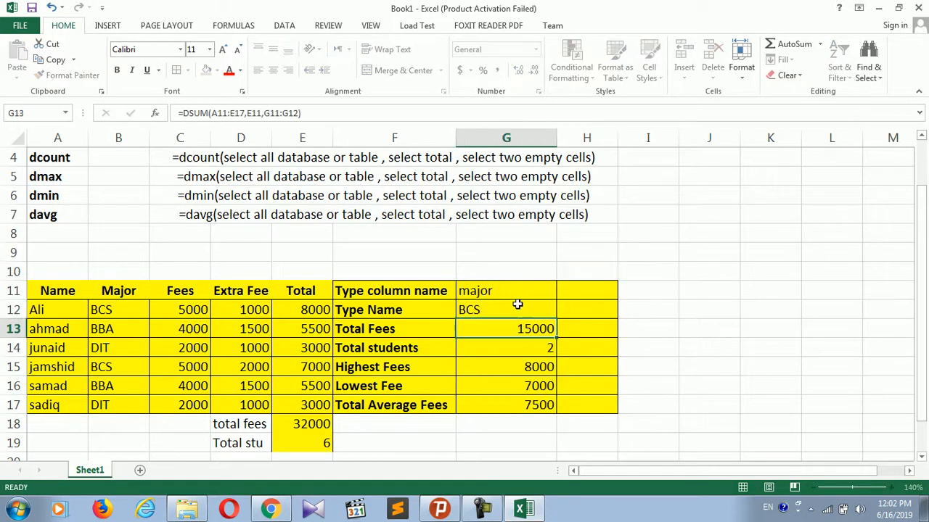
Examine the BCS results for student count, highest fee, lowest fee and average fee in G14:G17
left_click(537, 368)
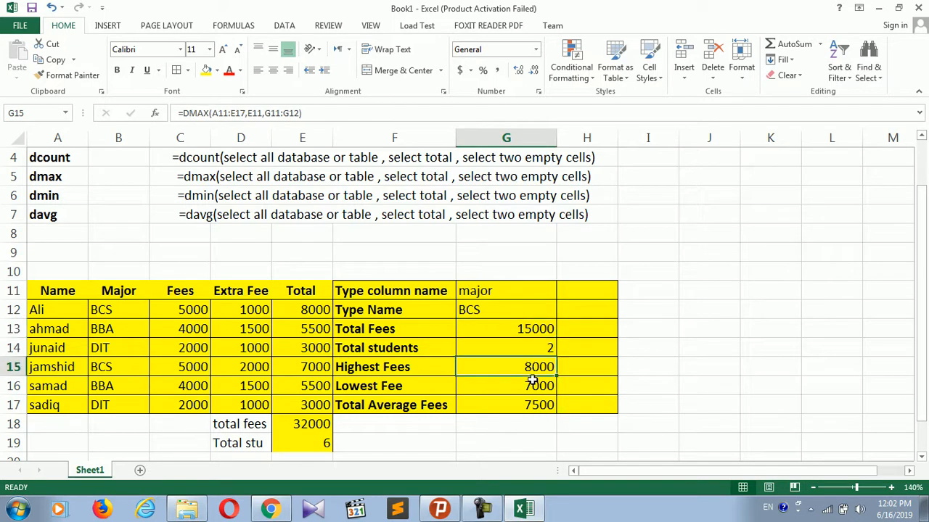
left_click(535, 386)
left_click(536, 349)
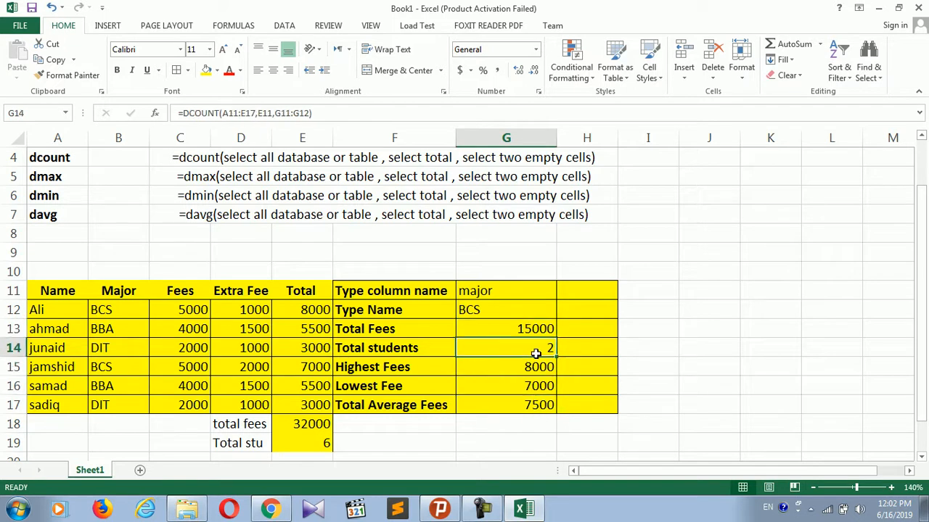
left_click(532, 405)
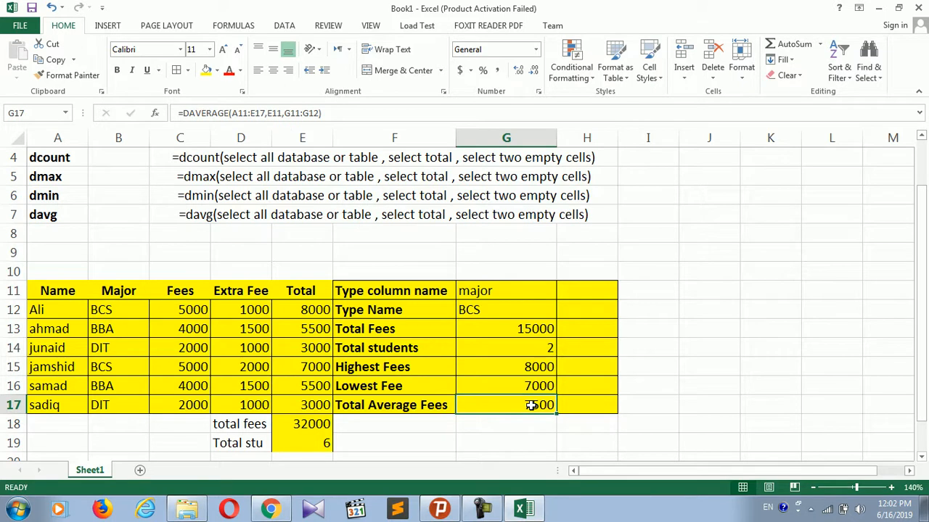
left_click(537, 382)
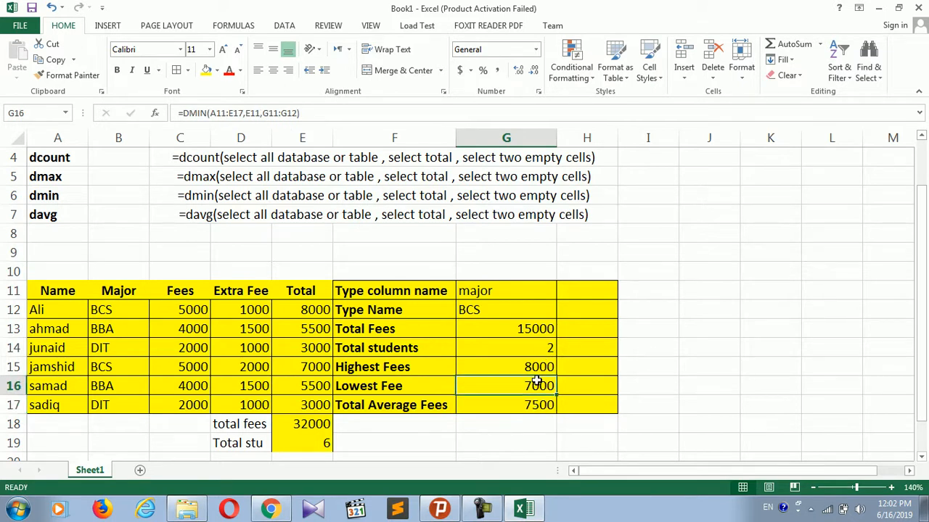
left_click(537, 366)
left_click(539, 342)
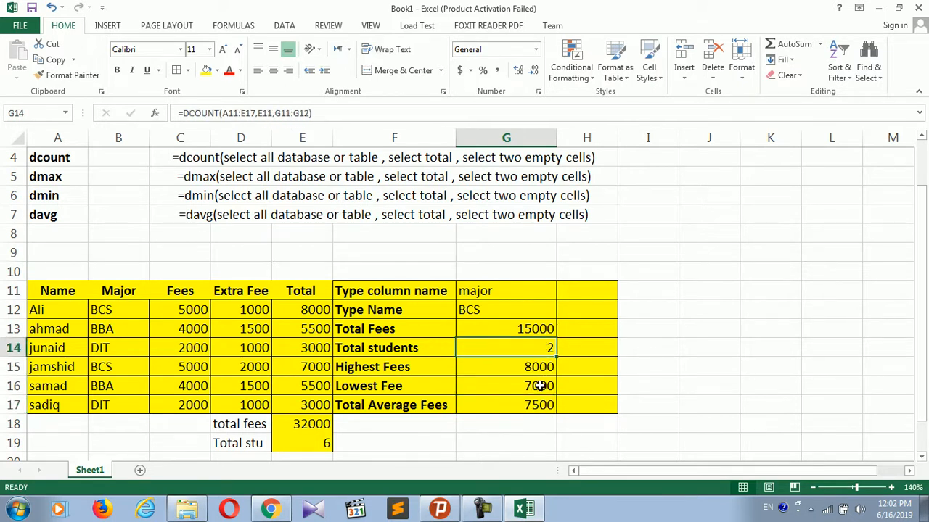
left_click(535, 406)
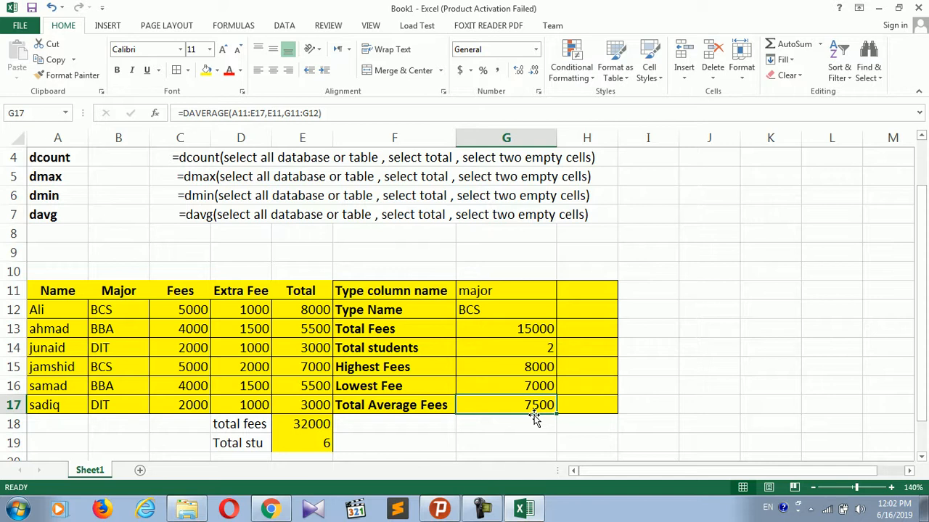
left_click(370, 318)
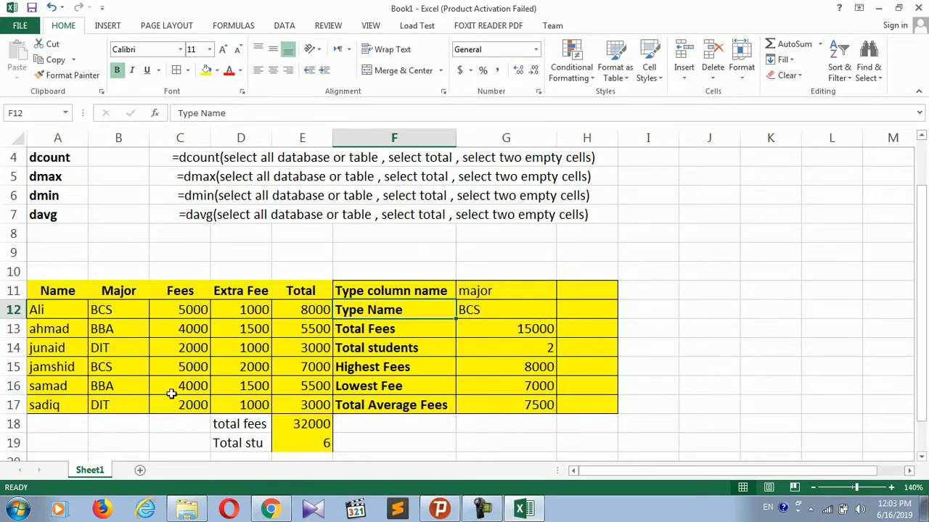
Add a new worksheet and enter the title Discount in B2
left_click(140, 471)
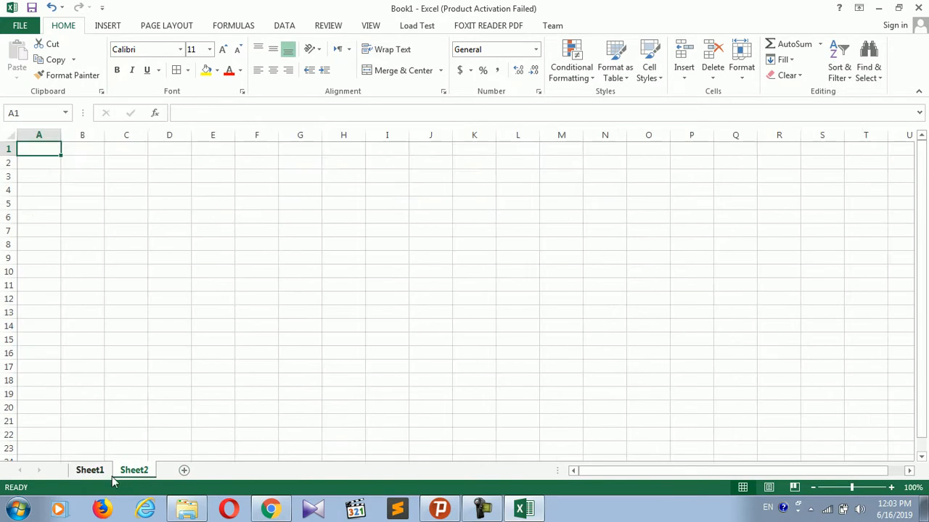
left_click(174, 198)
left_click(106, 243)
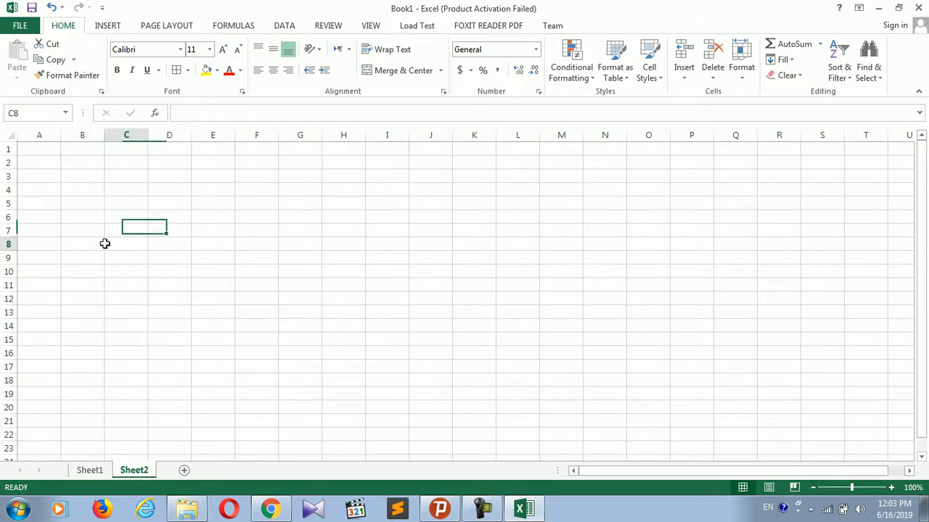
double_click(99, 156)
type("Disocunt")
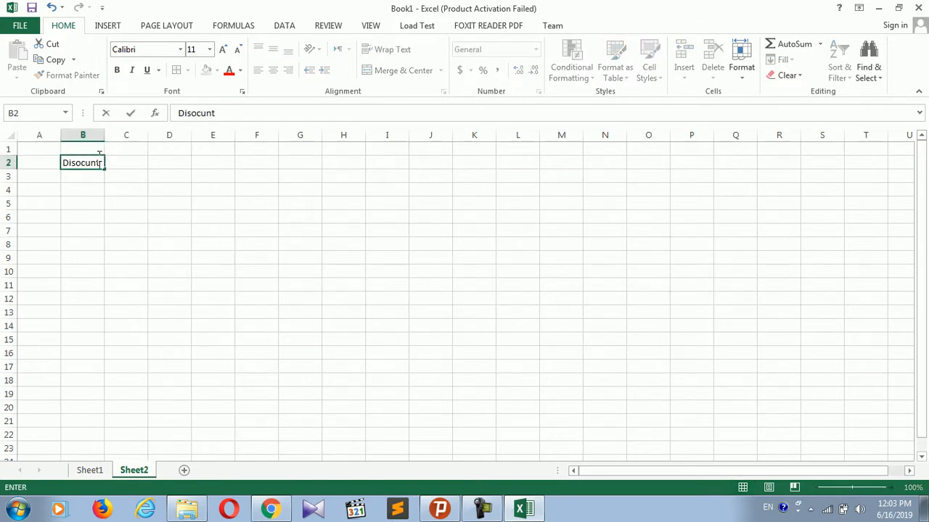
key("BackSpace")
key("BackSpace")
key("BackSpace")
key("BackSpace")
key("BackSpace")
type("cout")
key("BackSpace")
type("nt")
left_click(53, 285)
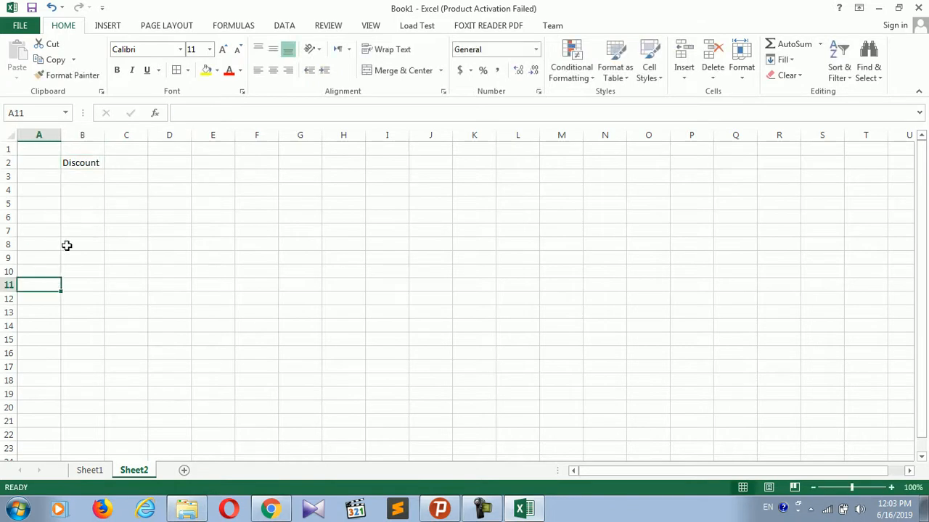
Enter the column headings Name, Quantity and Cost in B8:D8
left_click(66, 243)
type("Name")
key("Tab")
type("Qun")
key("BackSpace")
type("antity")
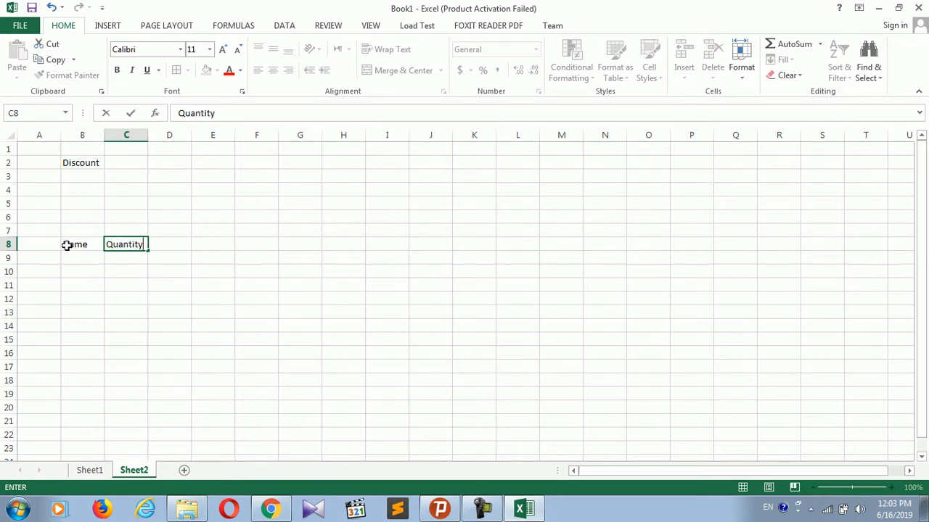
key("Tab")
type("Cost")
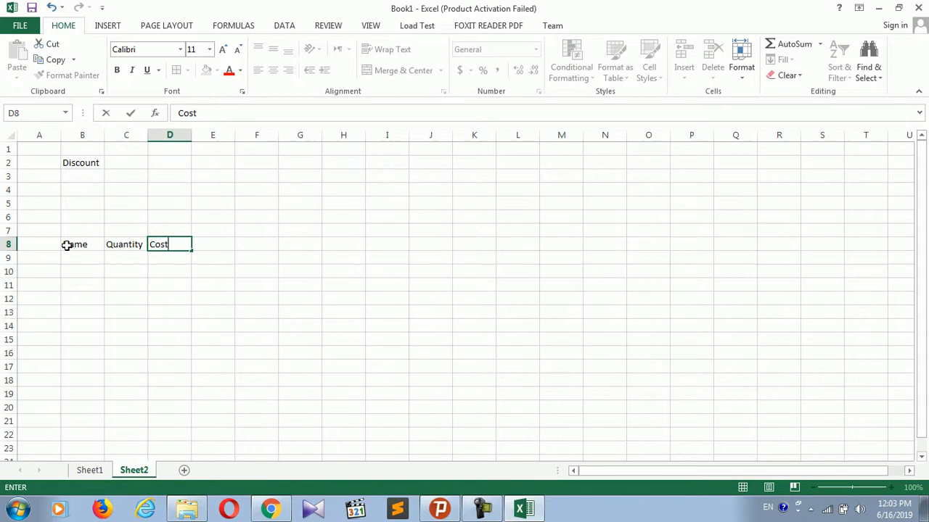
key("Tab")
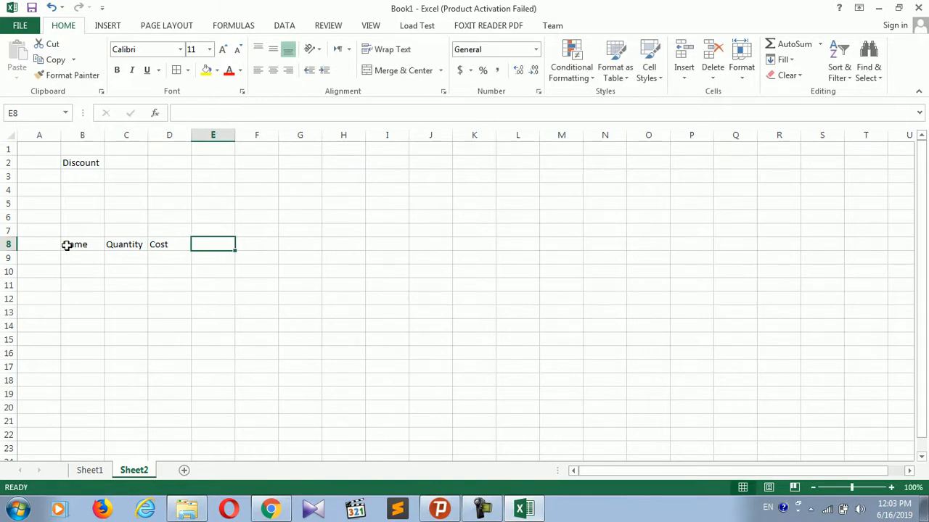
type("Discou")
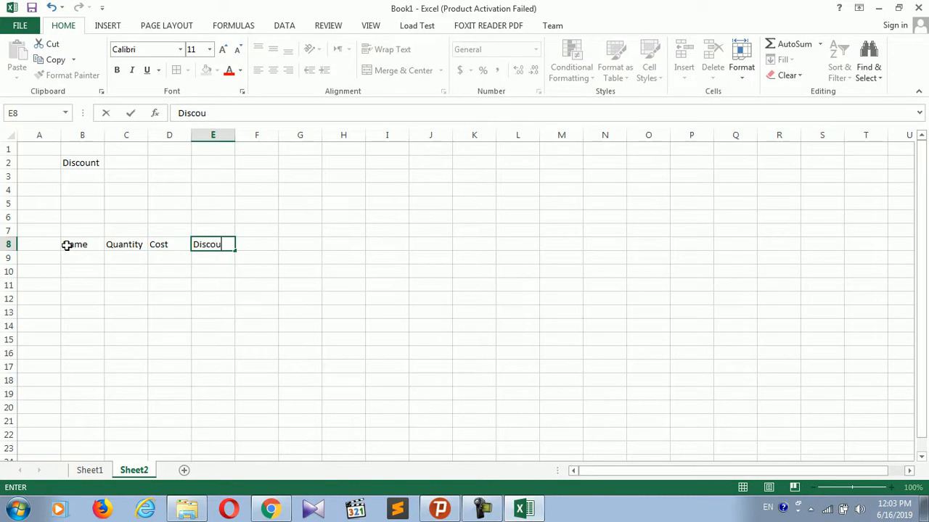
key("BackSpace")
key("BackSpace")
key("BackSpace")
key("BackSpace")
key("BackSpace")
type("sco")
key("BackSpace")
key("BackSpace")
key("BackSpace")
key("BackSpace")
type("iscou")
key("BackSpace")
key("BackSpace")
key("BackSpace")
key("BackSpace")
key("BackSpace")
Enter the column heading total amount in E8
type("tota")
key("BackSpace")
key("BackSpace")
type("tal pric")
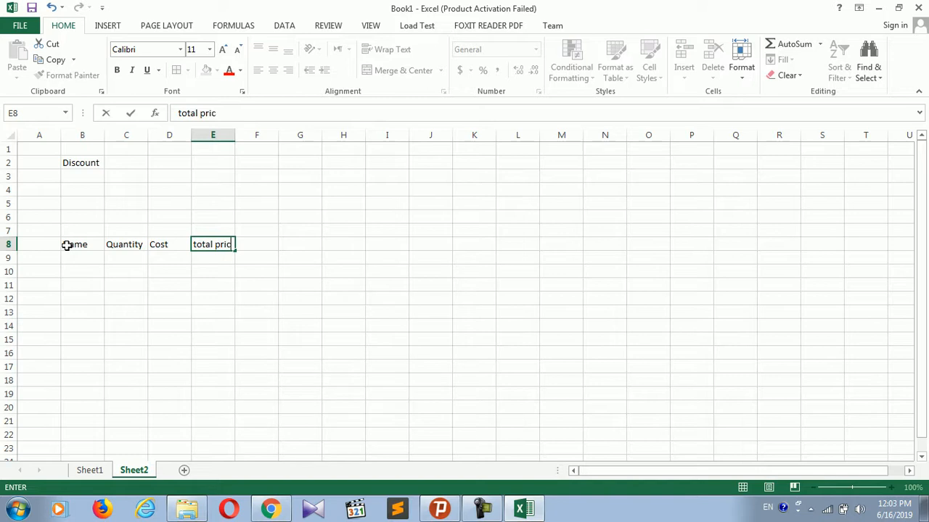
type("e")
key("BackSpace")
key("BackSpace")
key("BackSpace")
key("BackSpace")
key("BackSpace")
type("a,u")
key("BackSpace")
key("BackSpace")
type("mount")
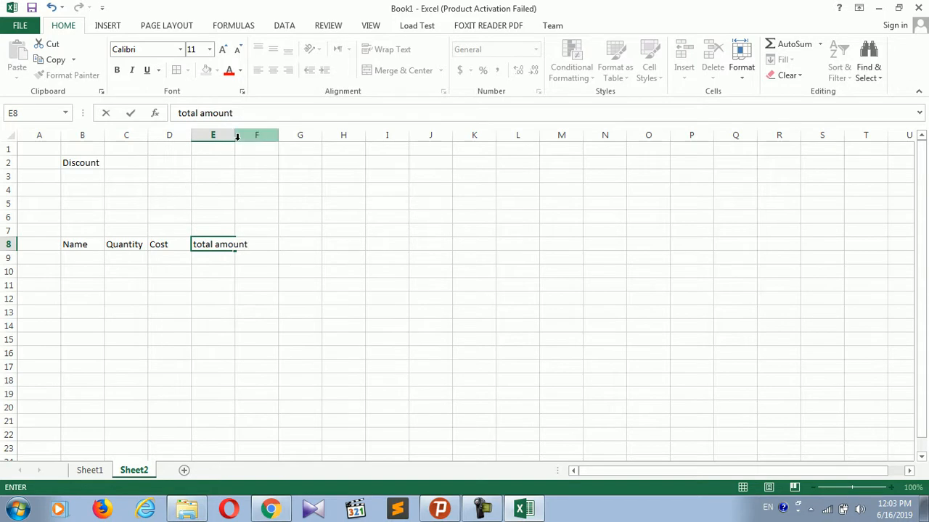
left_click(222, 190)
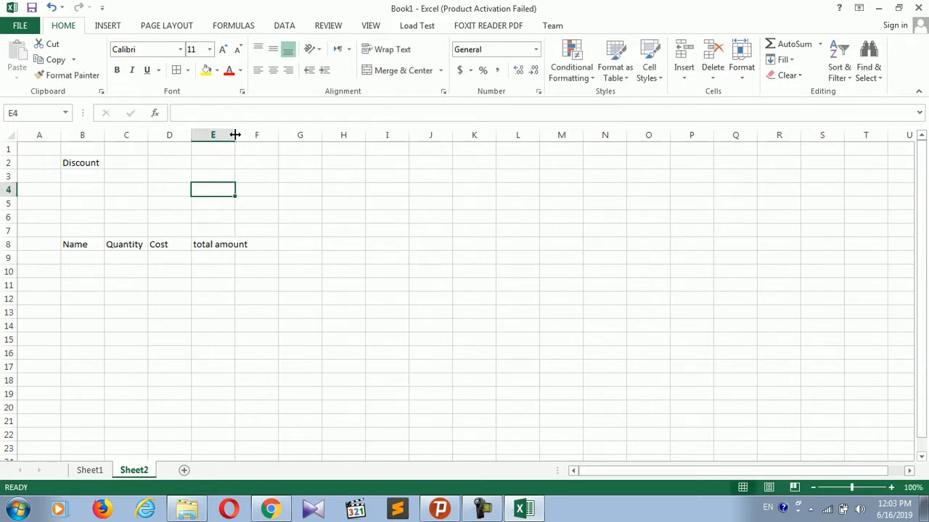
Widen column E so the total amount heading fits inside it
left_click_drag(235, 135, 282, 137)
left_click(309, 248)
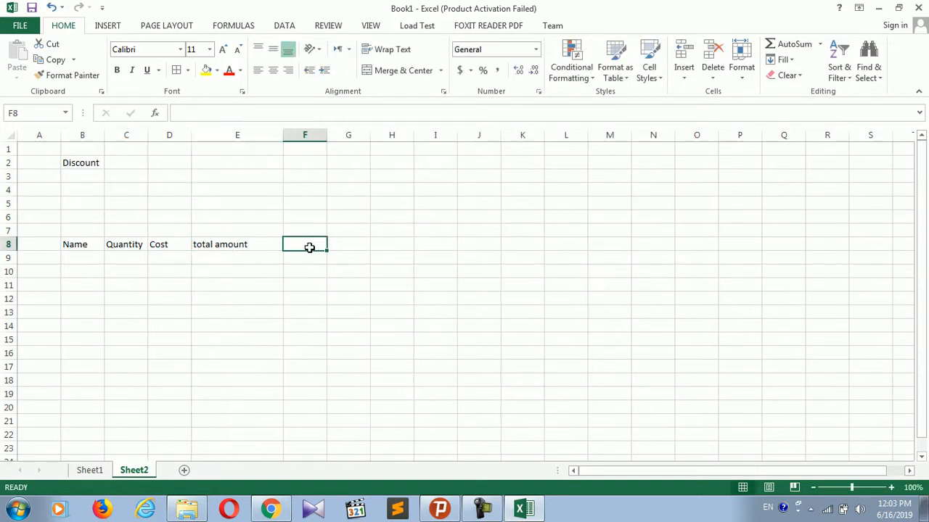
type("Di")
key("BackSpace")
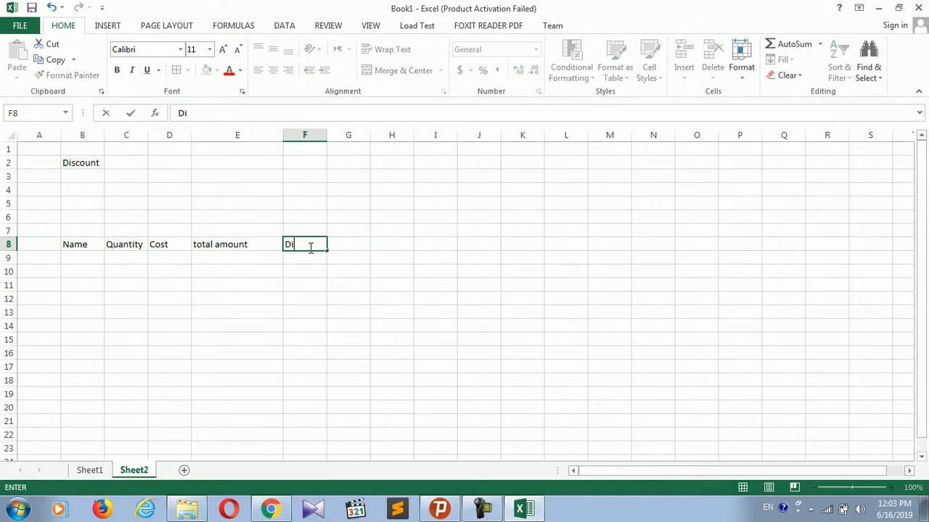
key("BackSpace")
Move the total amount heading from E8 to F8
double_click(264, 245)
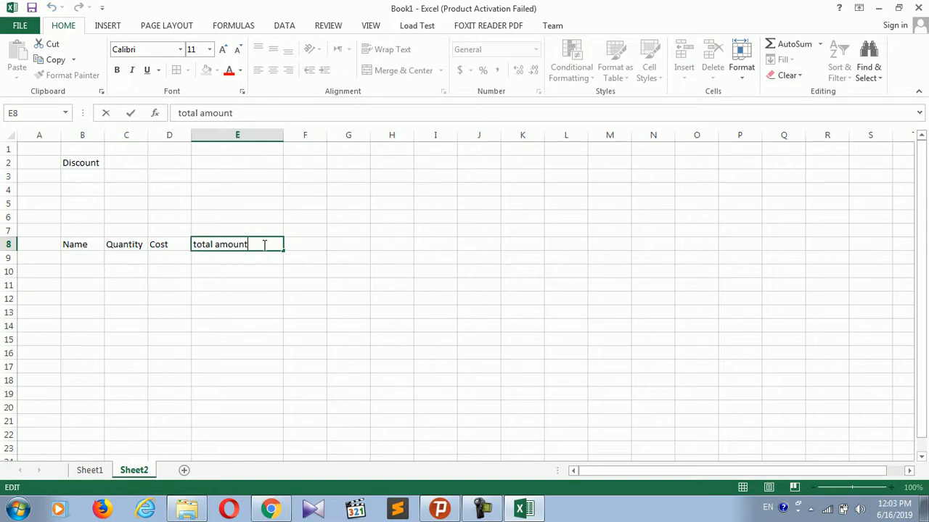
key("ctrl+c")
left_click(257, 290)
left_click(238, 243)
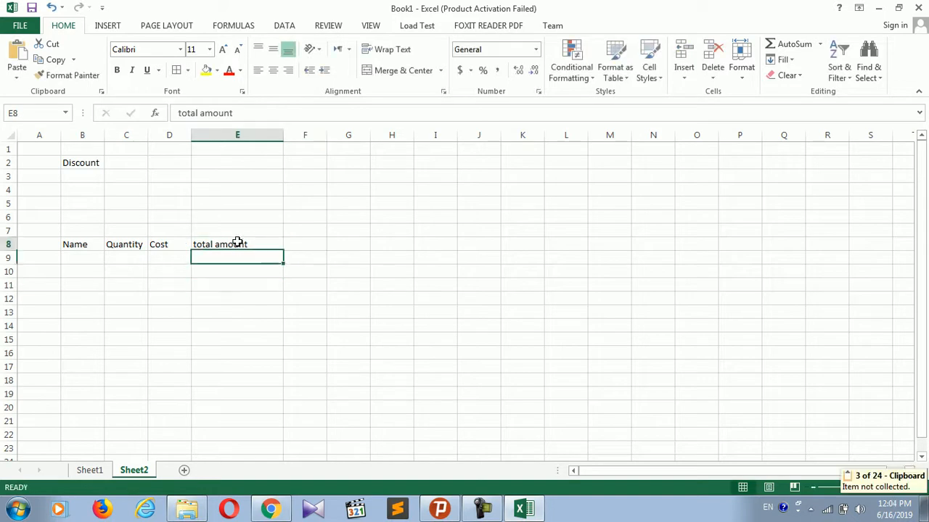
key("ctrl+x")
left_click(309, 244)
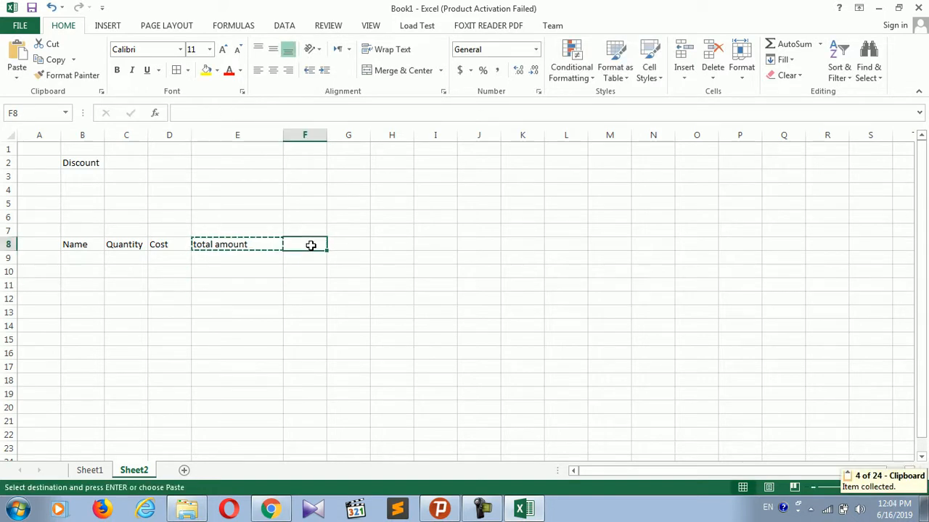
key("ctrl+v")
Enter the column heading Discount in E8 and widen column F to fit the total amount heading
left_click(231, 244)
type("Di")
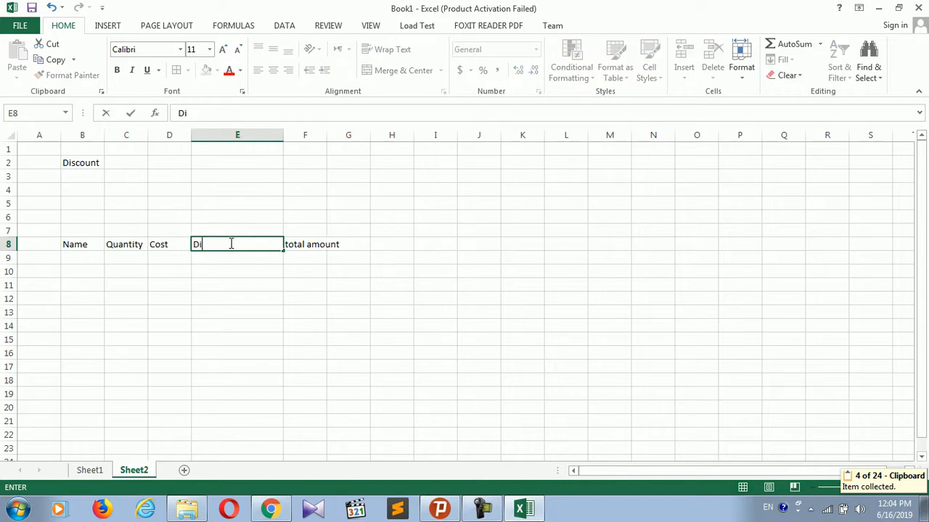
type("scount")
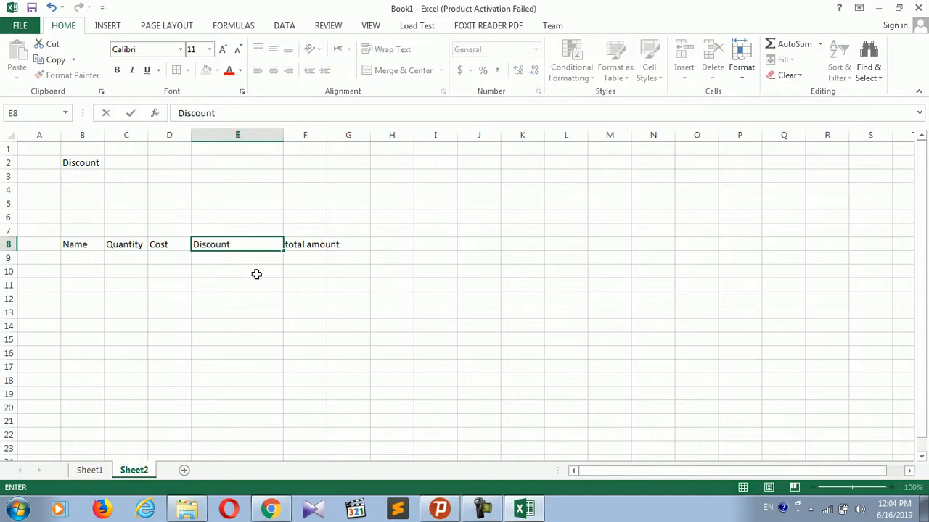
left_click(256, 273)
left_click_drag(327, 138, 343, 147)
left_click(307, 288)
left_click(354, 254)
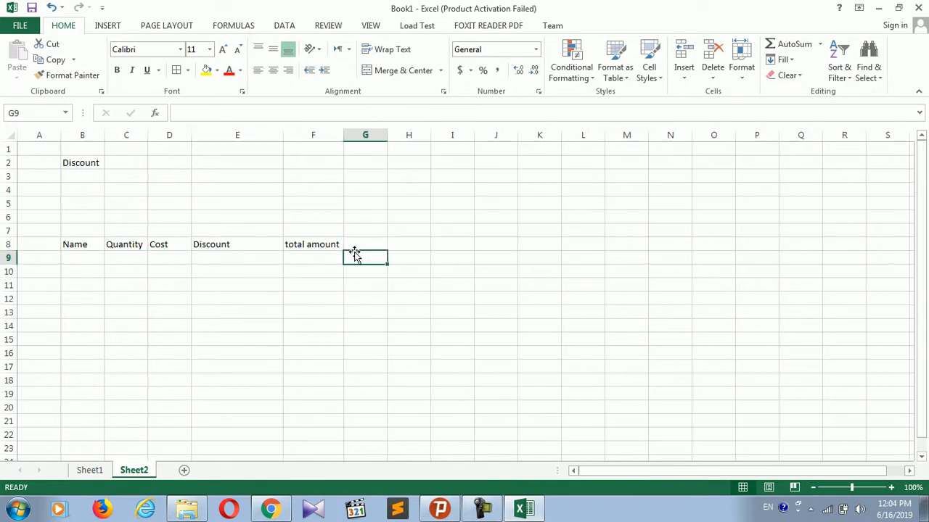
Enter the item names Keyboard and mouse in B9:B10 of the Name column
left_click(80, 265)
type("Keyt")
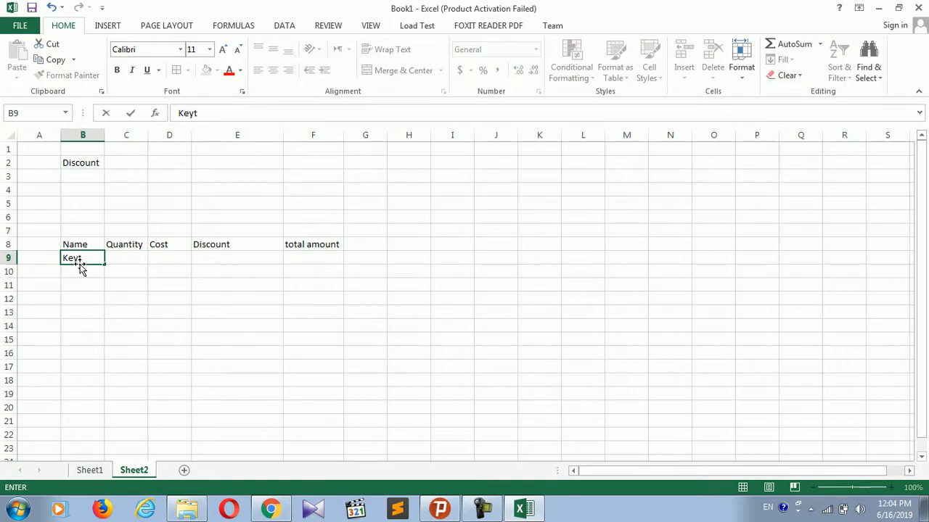
key("BackSpace")
type("ou")
key("BackSpace")
key("BackSpace")
type("board")
key("Return")
type("mouse")
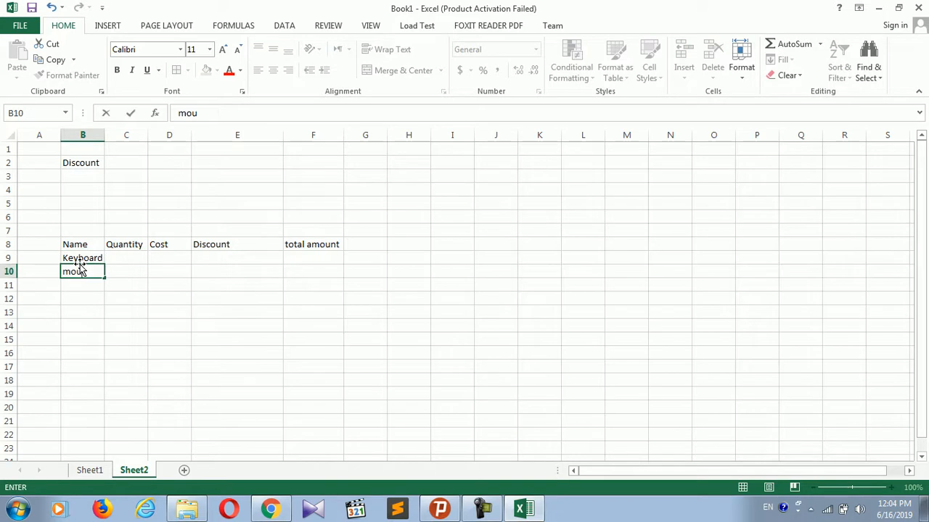
key("BackSpace")
key("BackSpace")
type("se")
key("Return")
Enter the item names Monitor, Speaker and Printer in B11:B13
type("Moni")
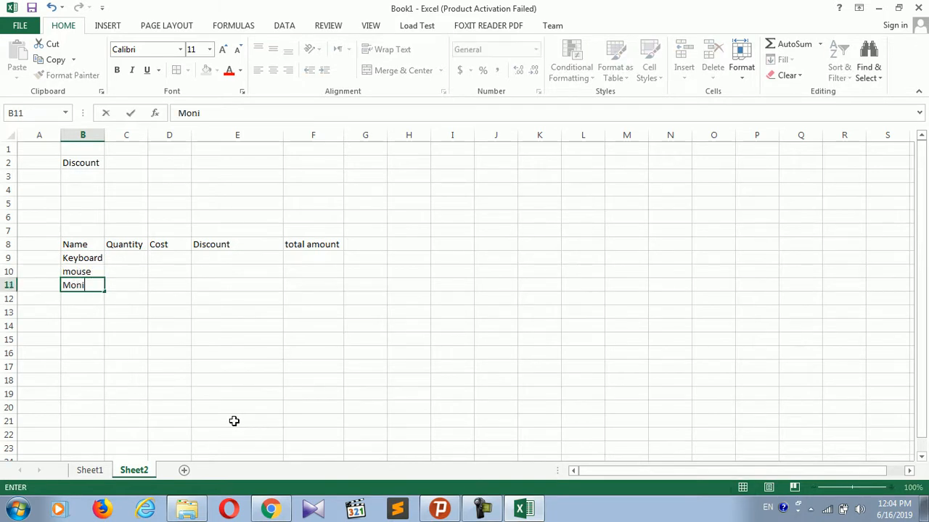
type("ti")
type("or")
key("Return")
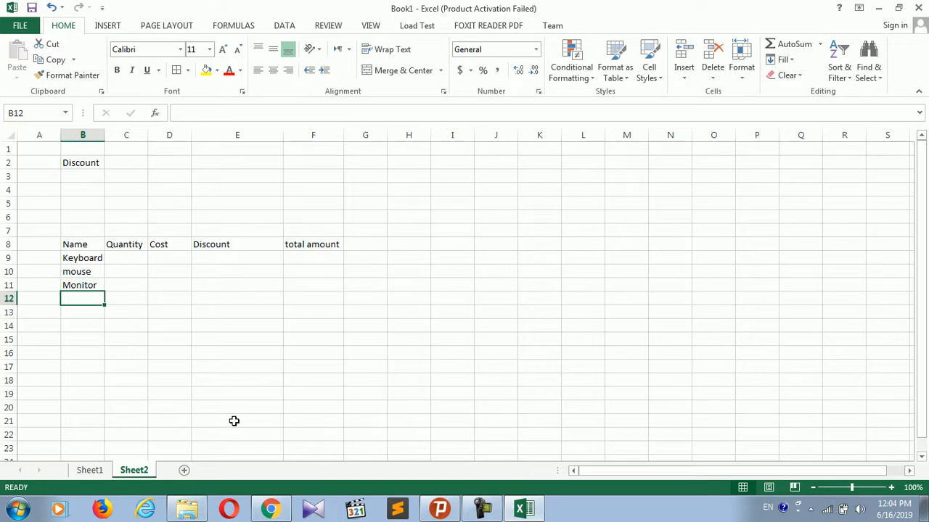
type("Speaker")
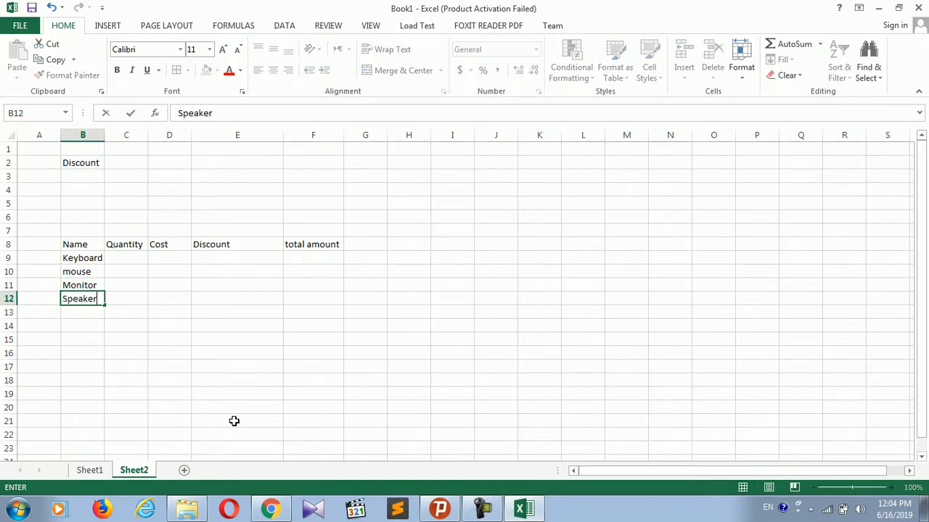
key("Return")
type("Printer")
key("Return")
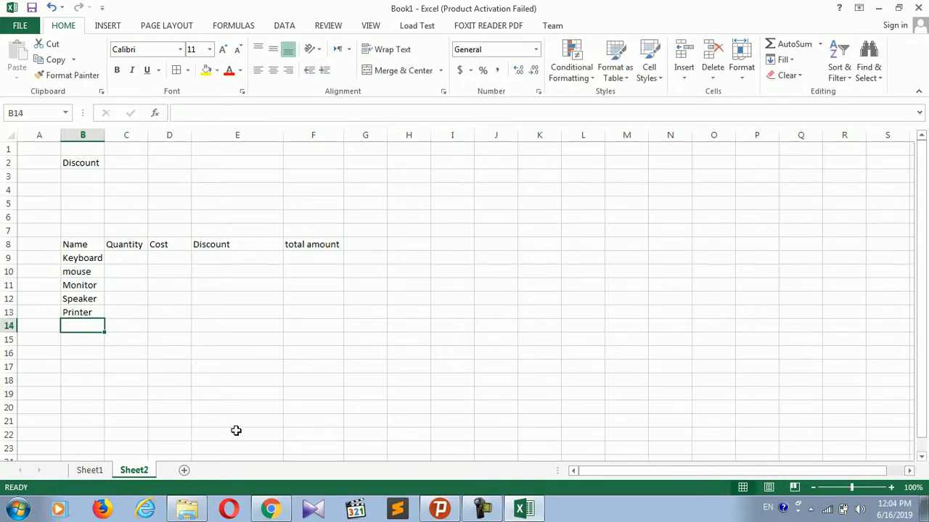
Enter the quantities 5, 3, 4, 6 and 3 in C9:C13 for the five items
left_click(140, 255)
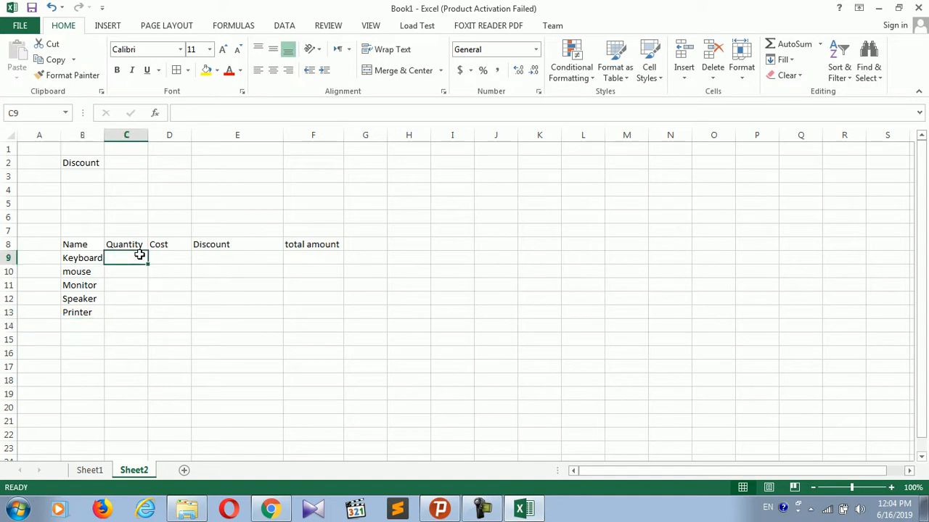
left_click(151, 256)
double_click(120, 256)
type("5")
key("Return")
type("3")
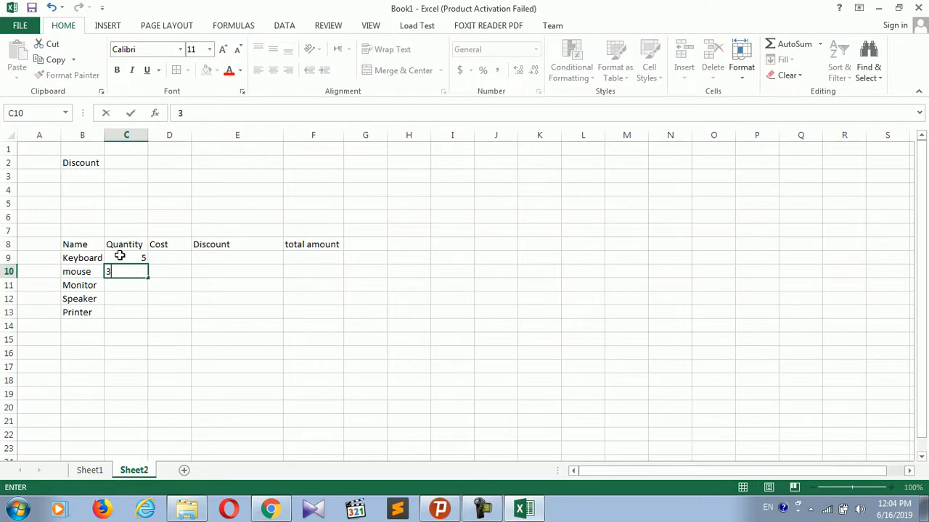
key("Return")
type("4")
key("Tab")
key("Left")
key("Return")
type("6")
key("Return")
type("3")
key("Up")
Widen the Cost column D slightly
key("Right")
key("Up")
key("Up")
key("Up")
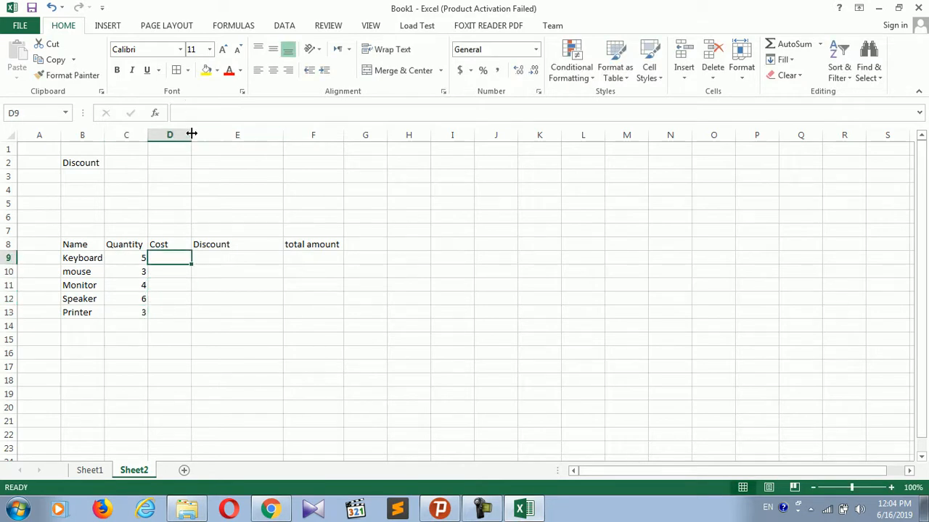
left_click_drag(191, 134, 203, 136)
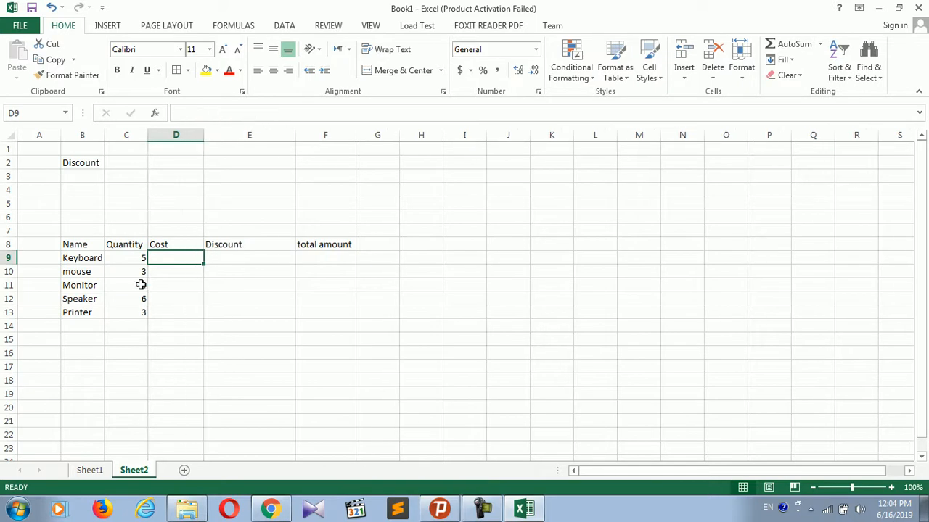
Enter the costs 500, 300, 400, 250 and 4000 in D9:D13
type("500")
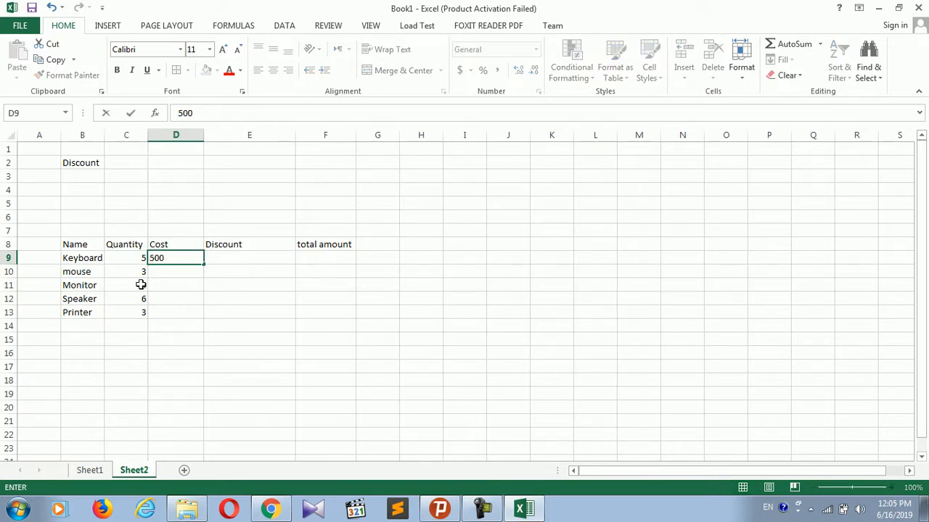
key("Return")
type("300")
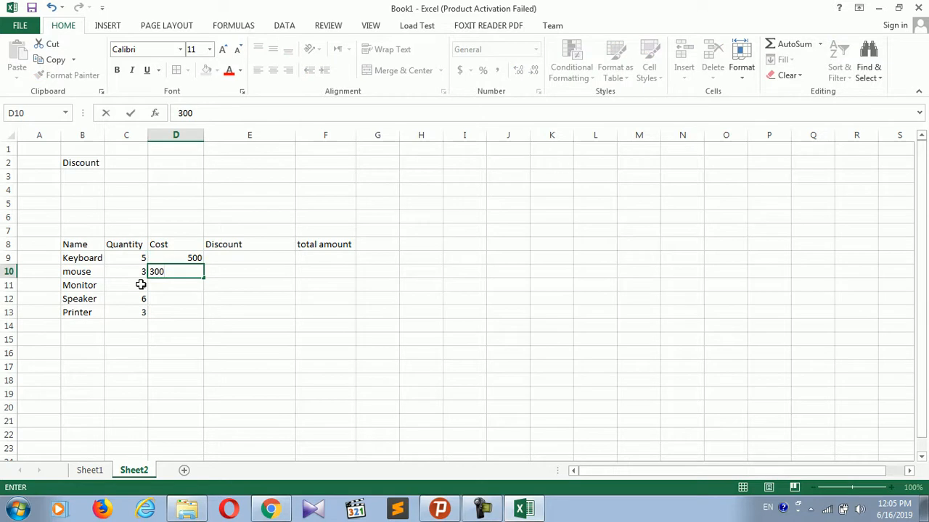
key("Return")
type("400")
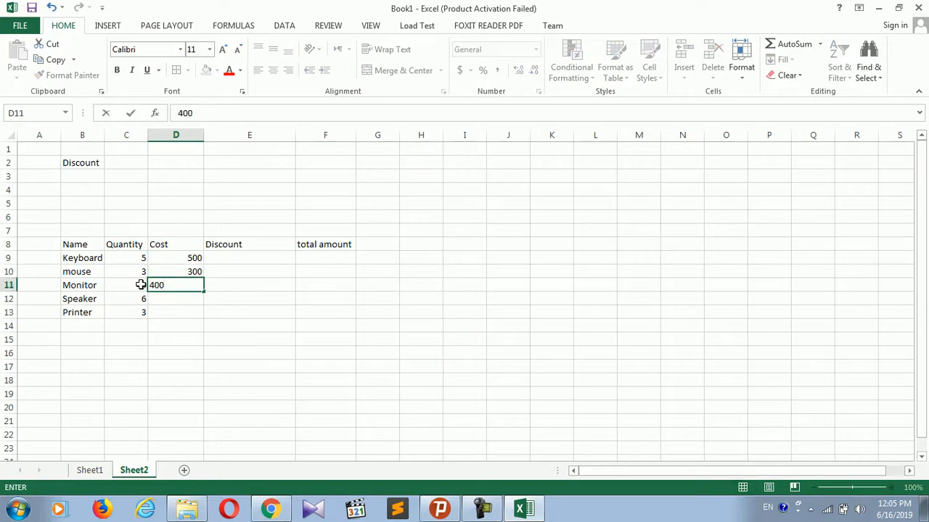
key("Return")
type("2500")
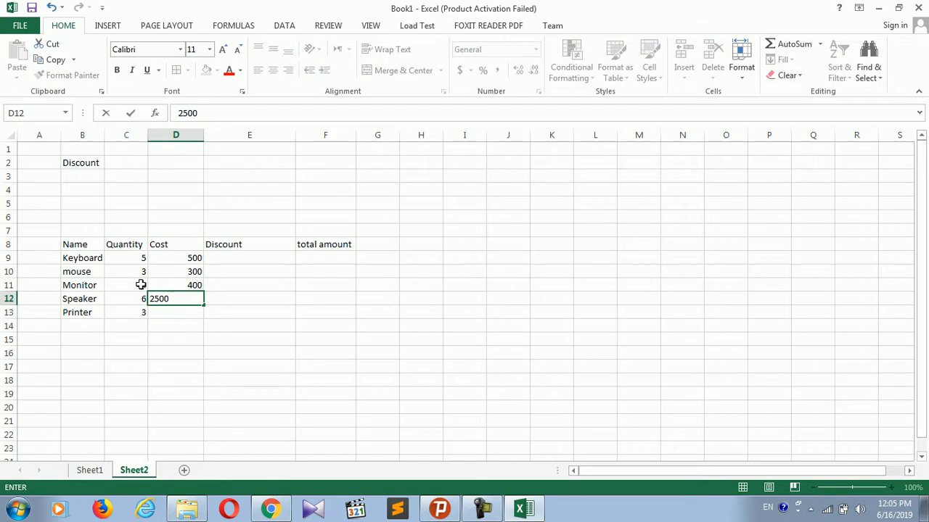
key("BackSpace")
key("Return")
type("4000")
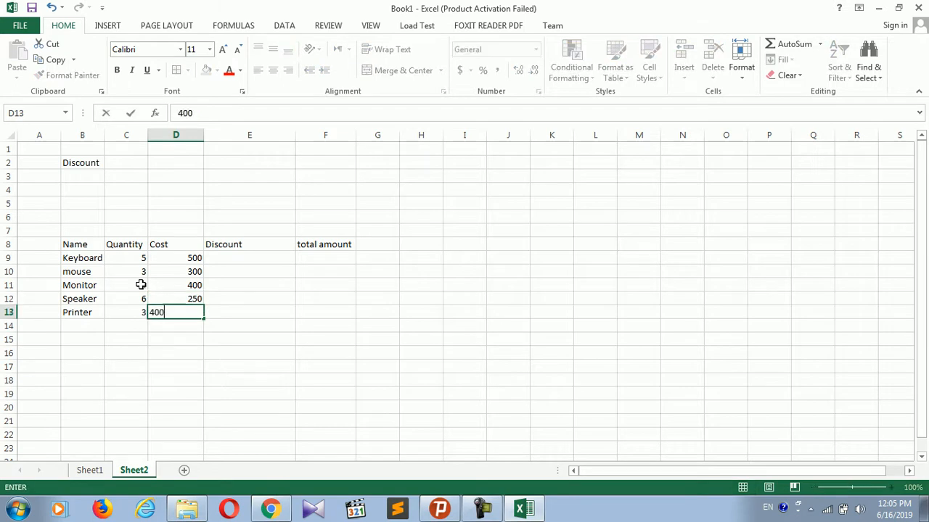
key("Right")
Enter discounts of 10% for Keyboard and 2% for mouse in E9:E10
key("Up")
key("Up")
key("Up")
key("Up")
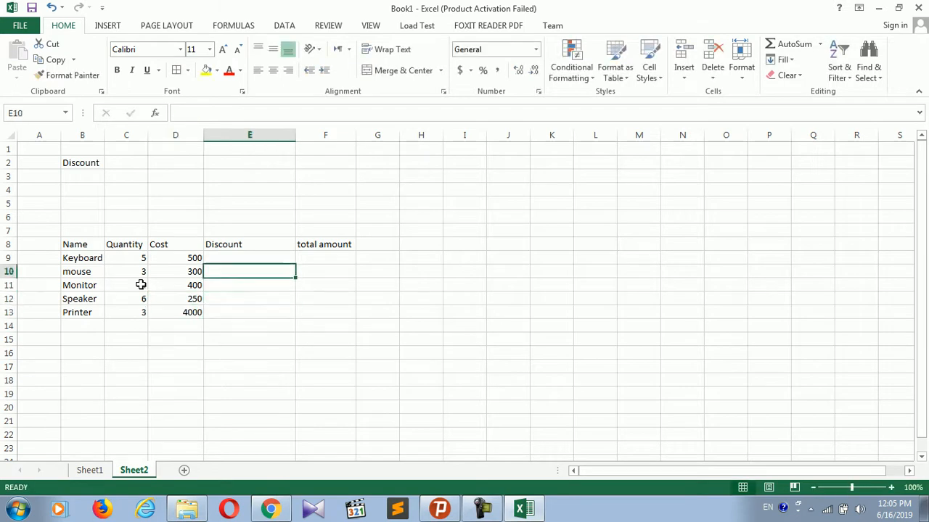
type("10")
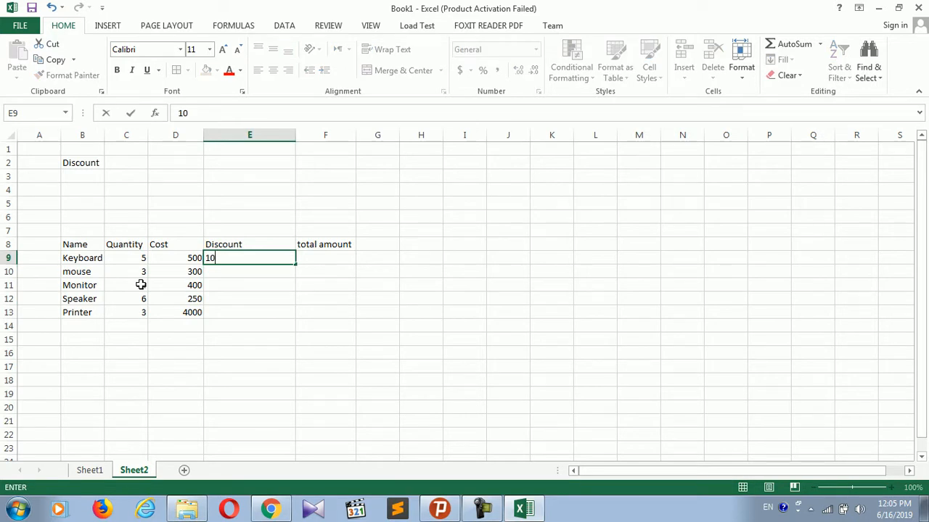
type("%")
key("Return")
type("2%")
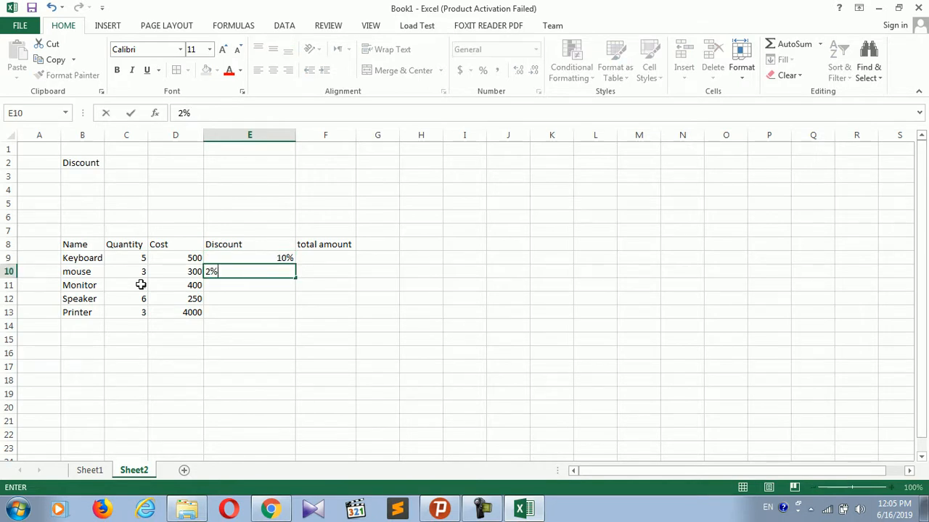
key("Return")
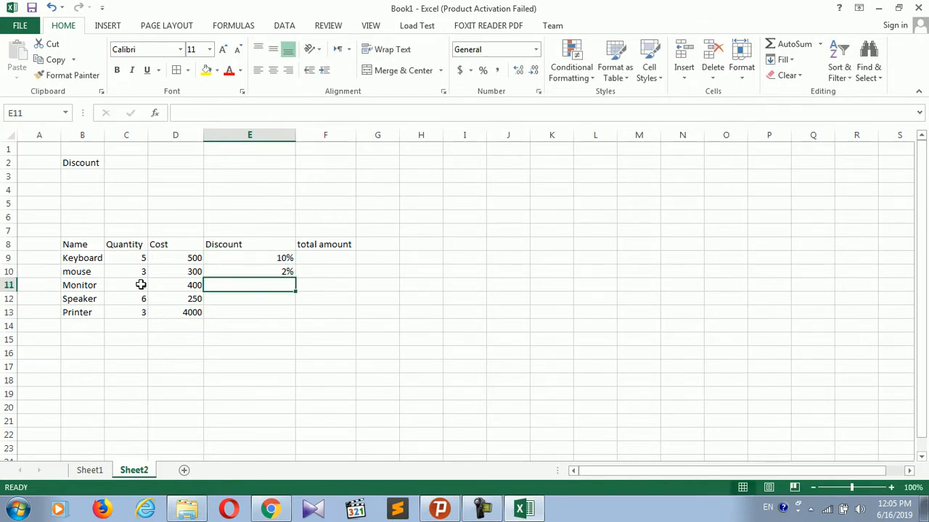
Enter discounts of 5%, 6% and 15% for Monitor, Speaker and Printer in E11:E13
type("5")
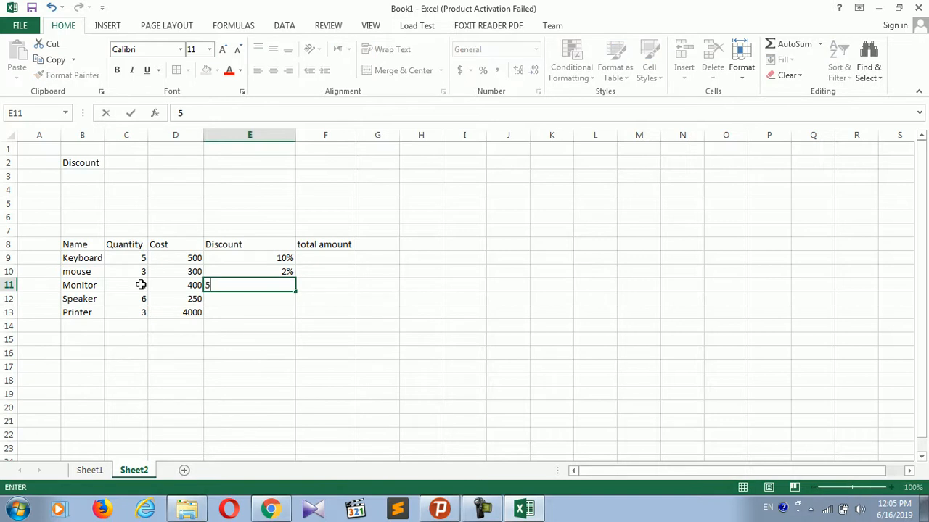
type("%")
key("Return")
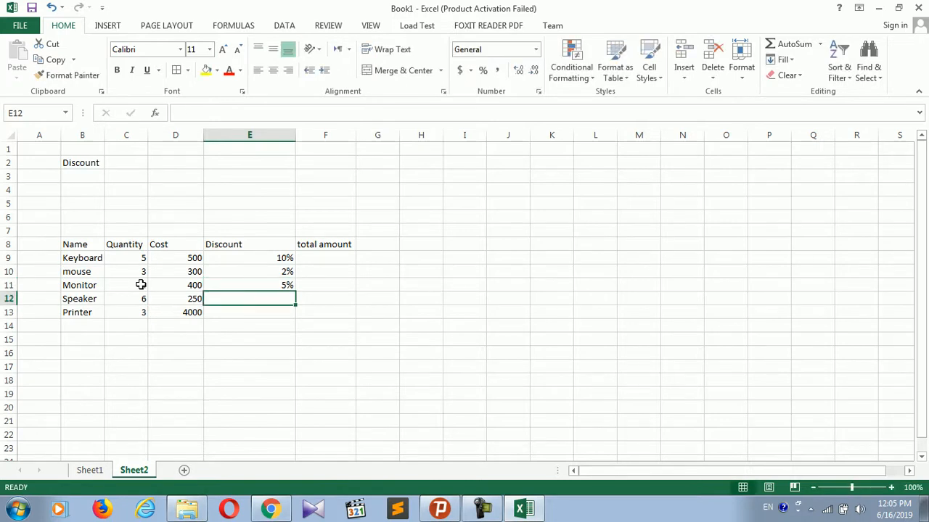
type("6%")
key("Return")
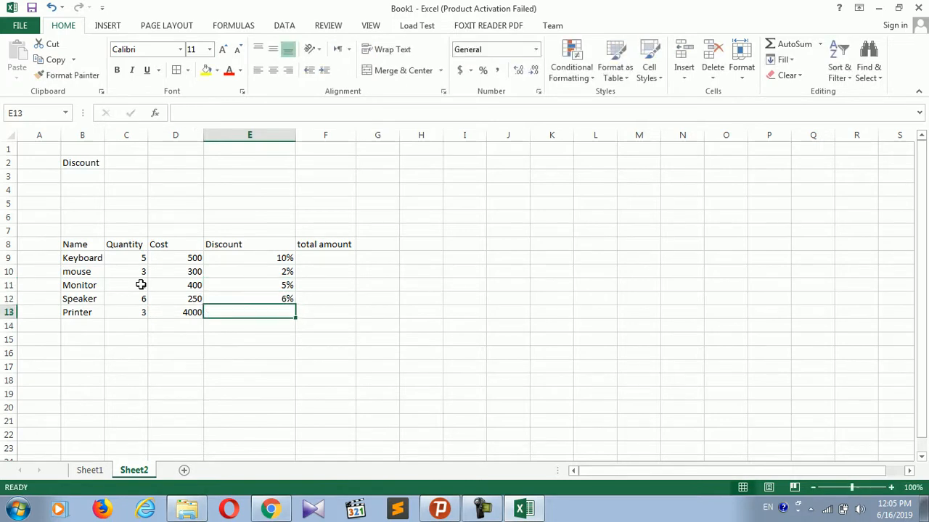
type("10")
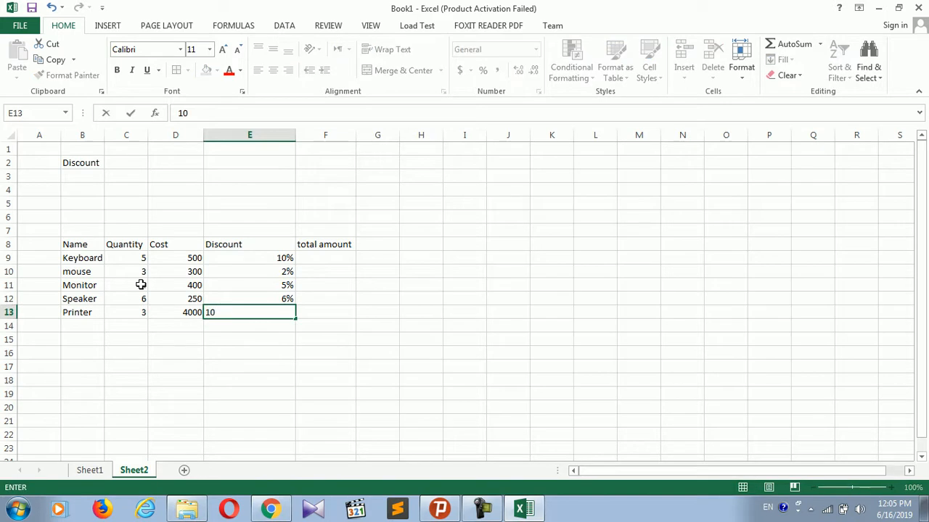
key("BackSpace")
type("5%")
key("Return")
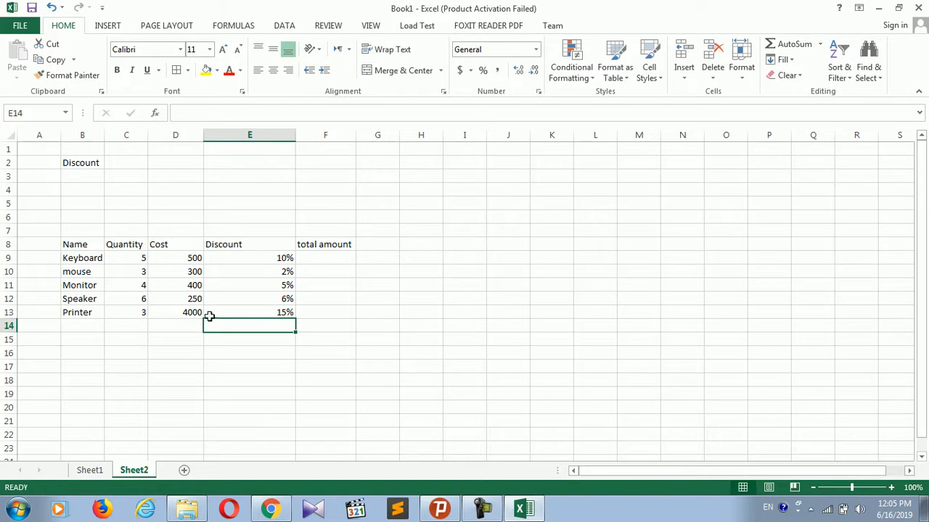
Enter the label Total amount in A4 above the table
left_click(318, 261)
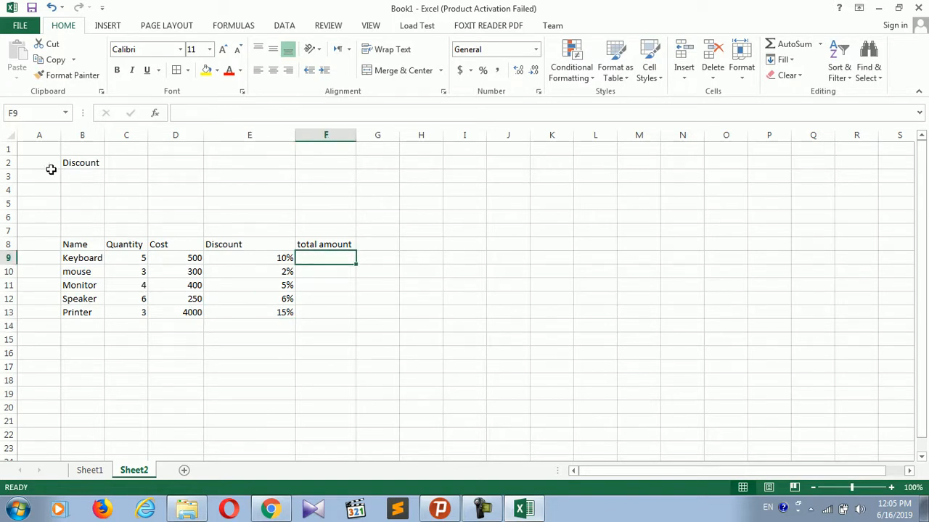
left_click(46, 193)
type("Total m")
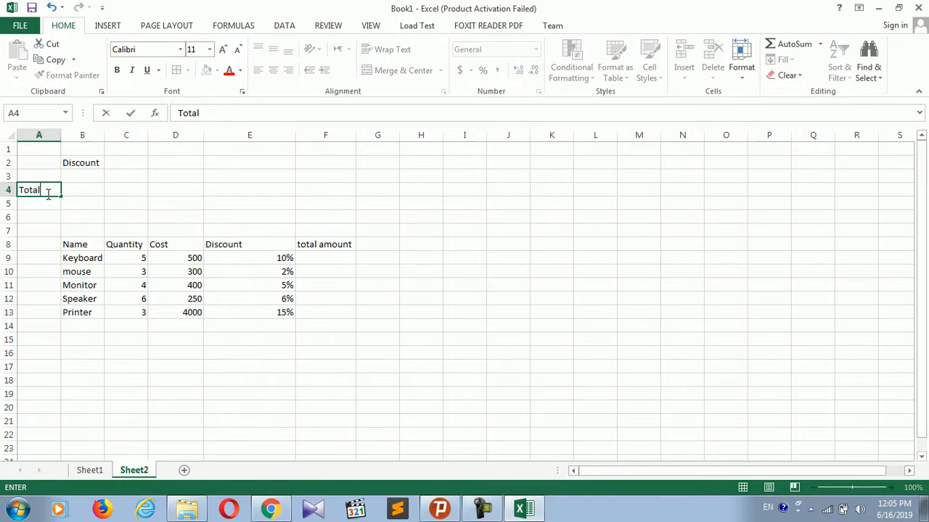
key("BackSpace")
type("akjou")
key("BackSpace")
type("kjount")
key("BackSpace")
key("BackSpace")
key("BackSpace")
key("BackSpace")
key("BackSpace")
key("BackSpace")
type("mount")
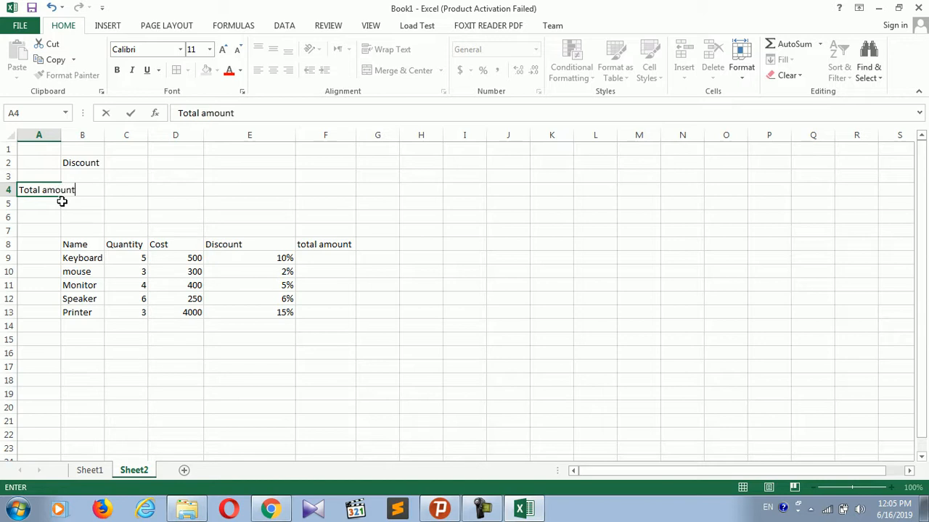
Widen column A to fit the Total amount label and make that label in A4 bold
left_click(56, 135)
left_click_drag(61, 136, 116, 136)
left_click(181, 189)
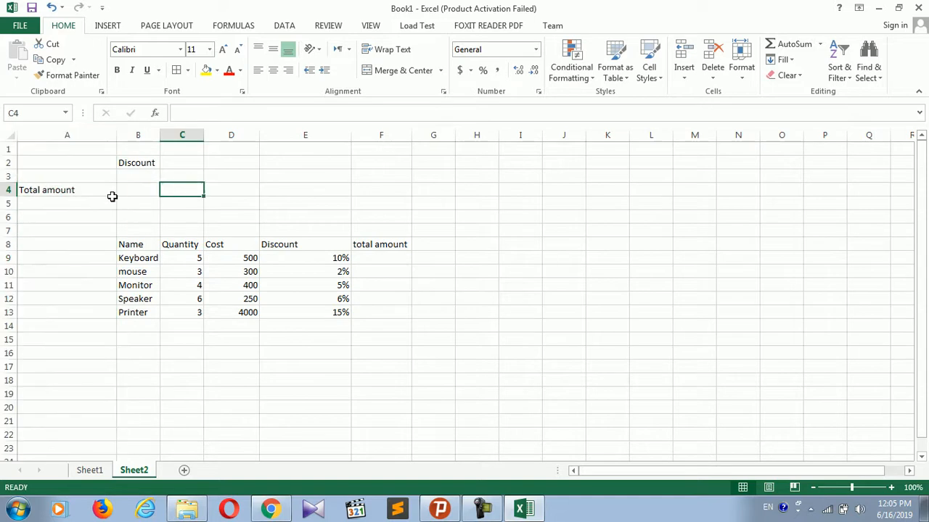
left_click(61, 192)
key("ctrl+b")
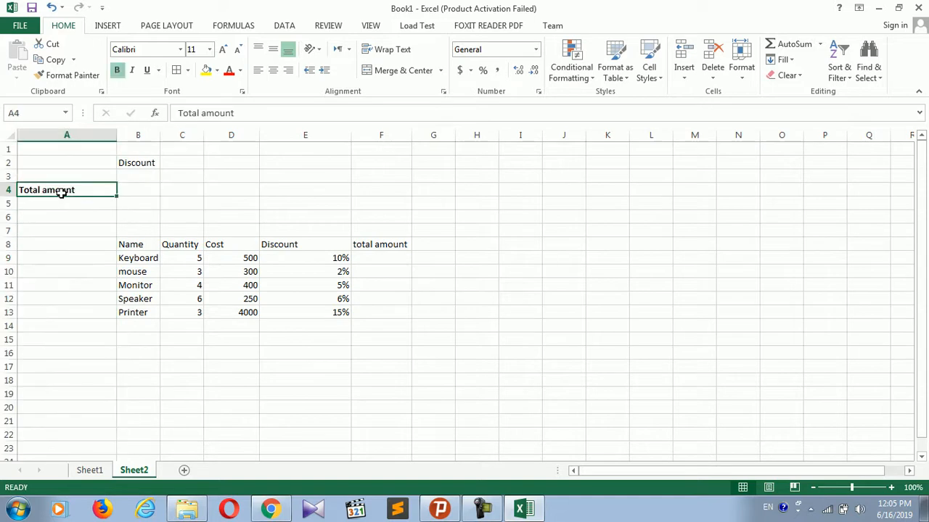
Widen column B and enter the formula description =quantity*cost as plain text in B4
left_click(141, 189)
left_click_drag(164, 133, 232, 155)
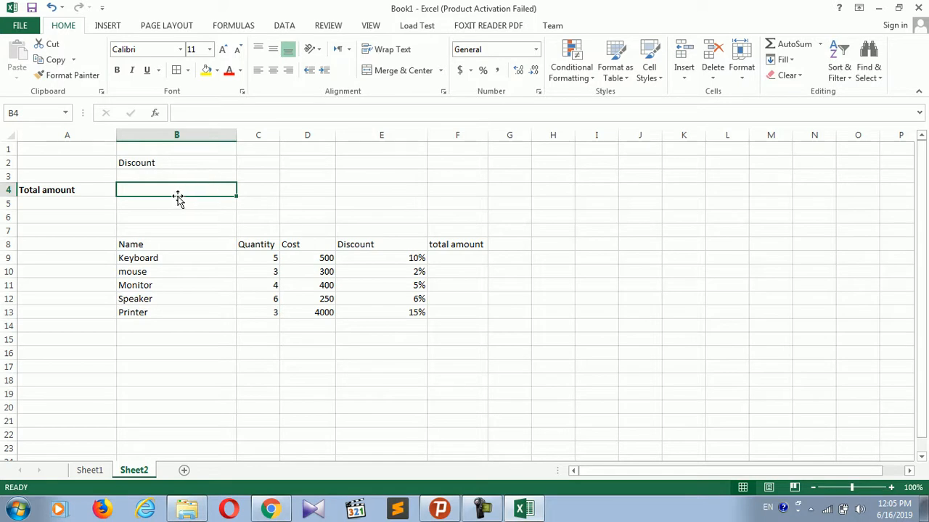
type("=quan")
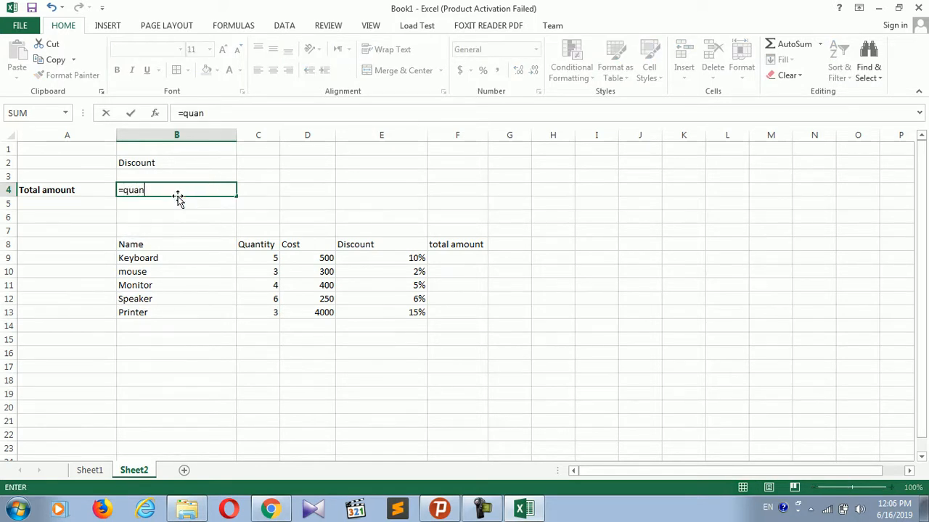
key("BackSpace")
key("BackSpace")
type("antity")
left_click(120, 189)
type("'")
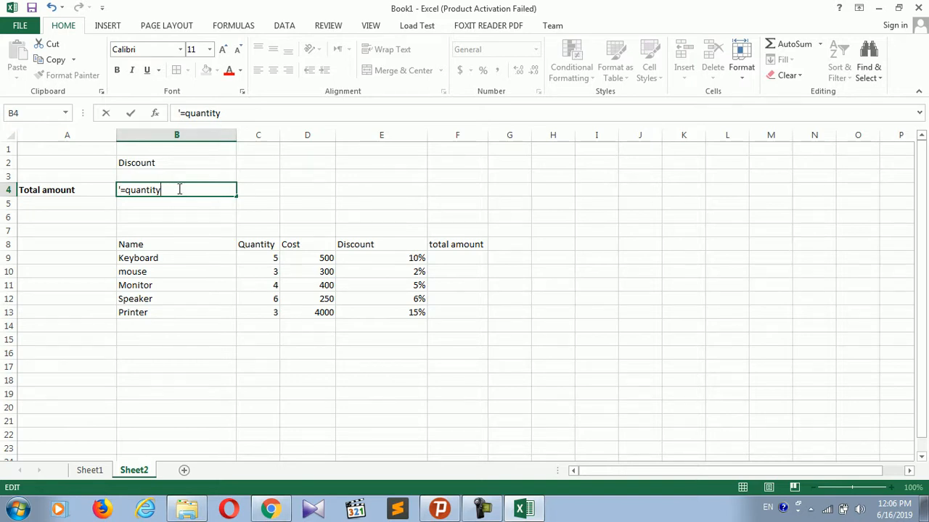
type("*cost")
key("Return")
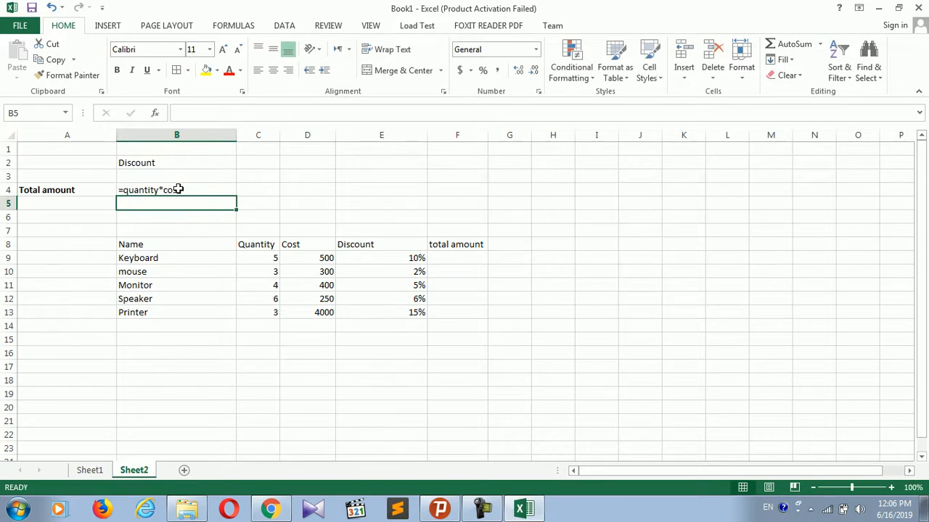
Enter the label Total amount with Dis in A5
left_click(80, 201)
type("T")
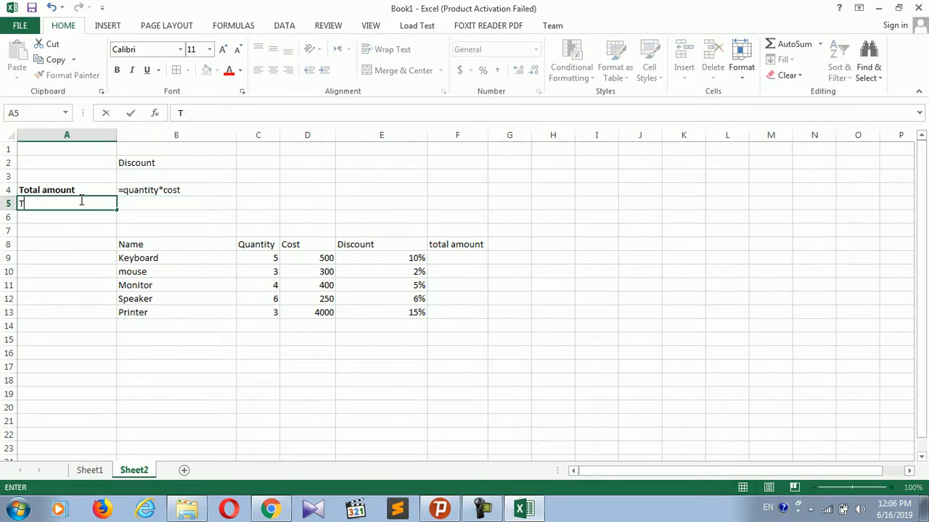
type("iotal ")
type("Discoun")
key("BackSpace")
key("BackSpace")
key("BackSpace")
key("BackSpace")
key("BackSpace")
key("BackSpace")
key("BackSpace")
type("amount with Dis")
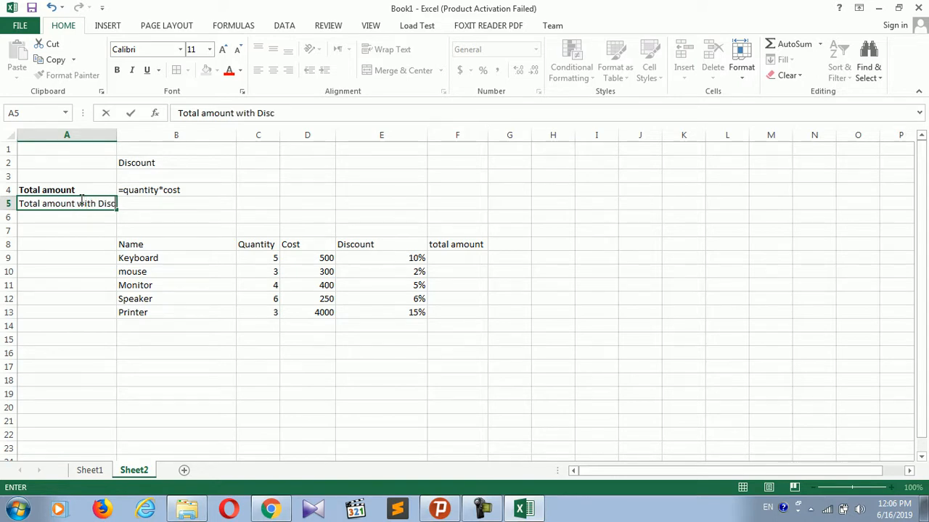
Enter the formula description =total*discount as plain text in B5
left_click(141, 202)
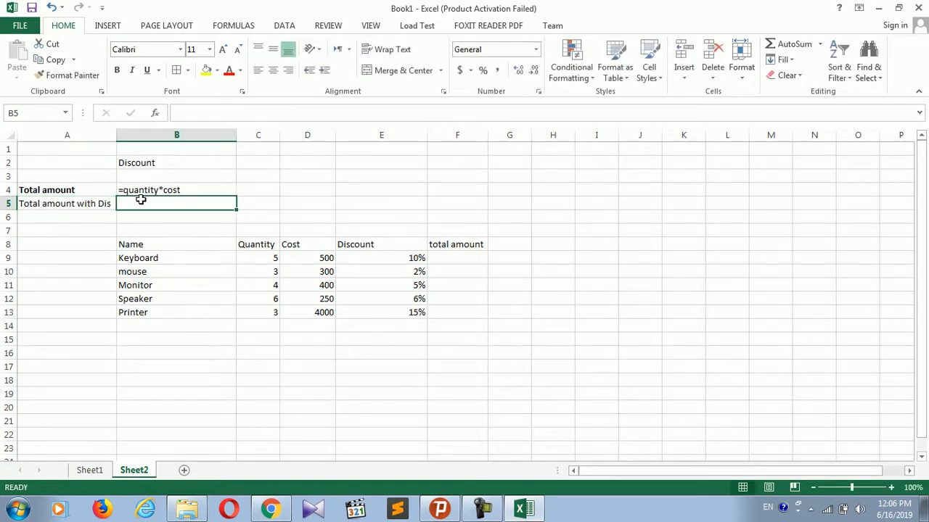
type("=")
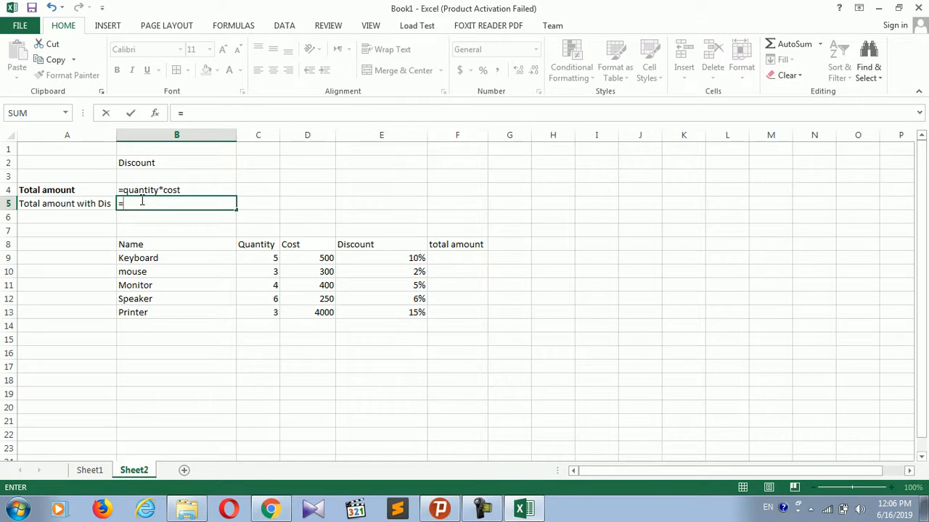
type("total*discount")
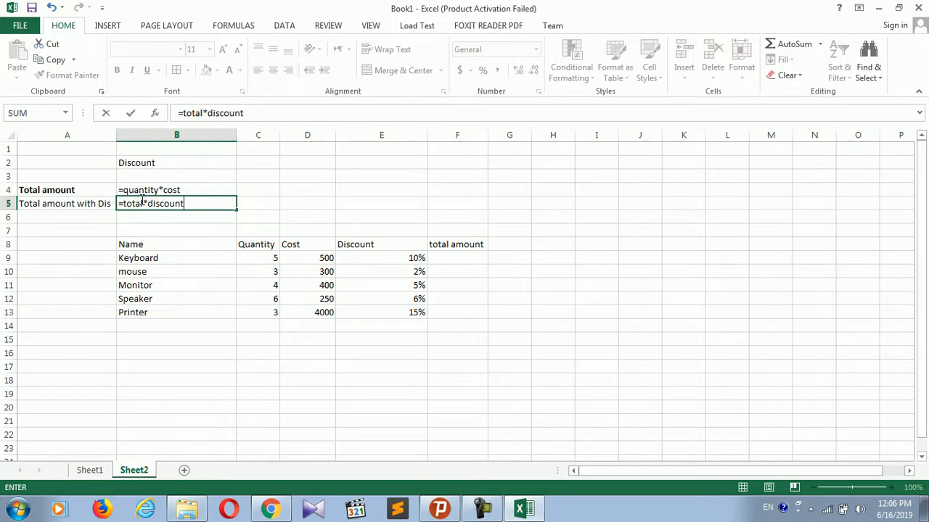
key("Return")
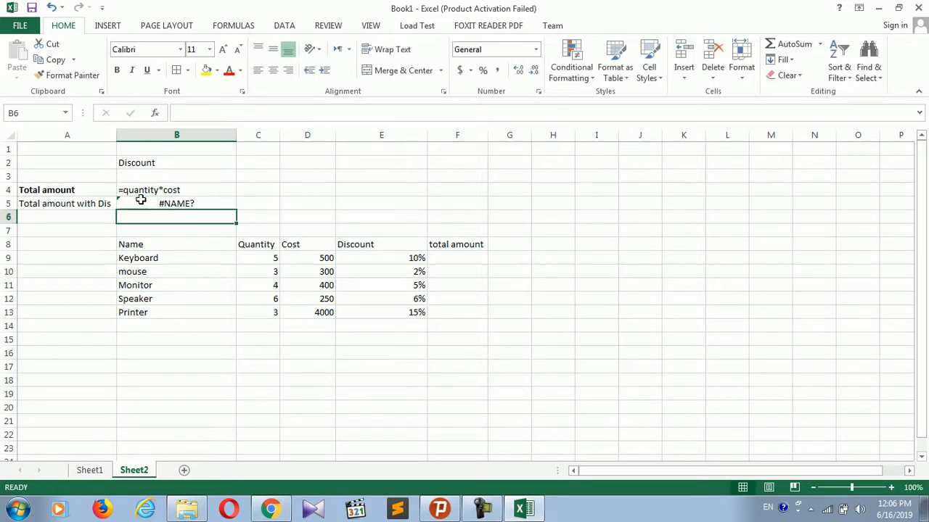
double_click(141, 202)
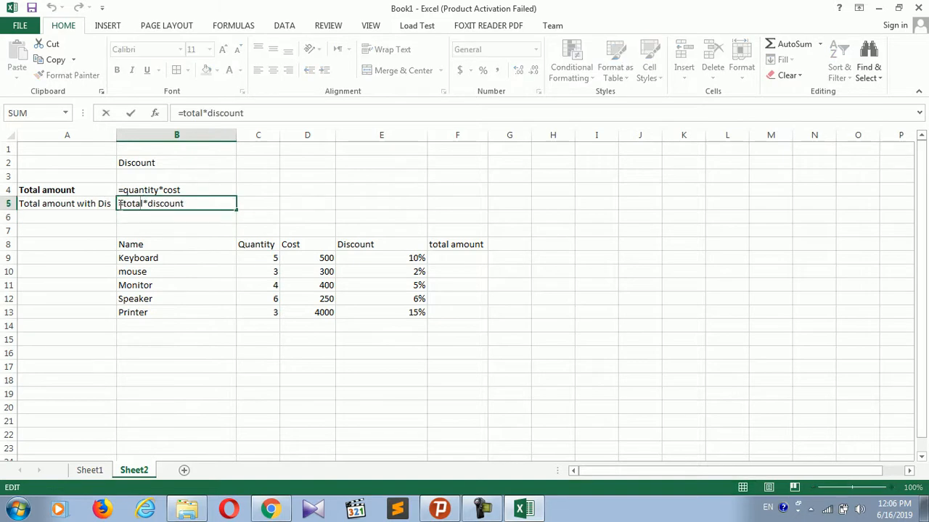
type("'")
left_click(154, 228)
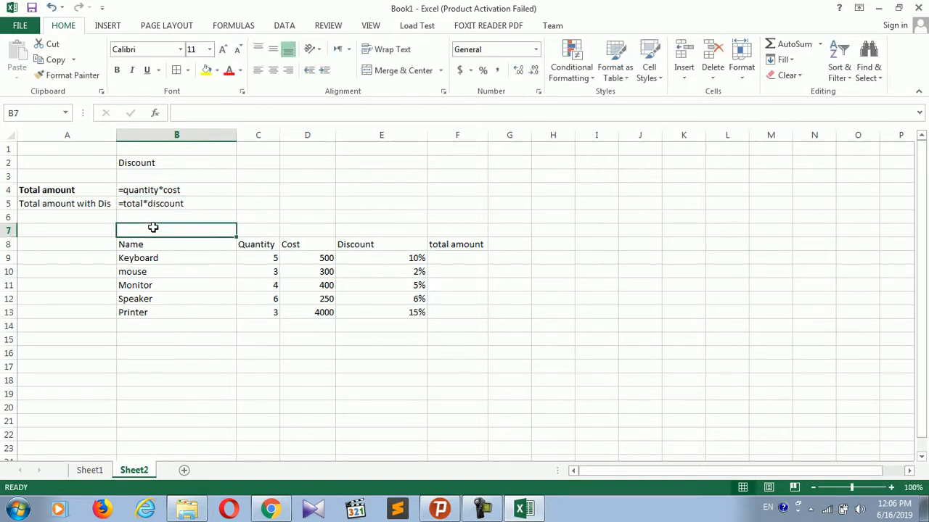
Fill the table range B8:F13 with yellow and apply borders to all its cells
left_click(460, 257)
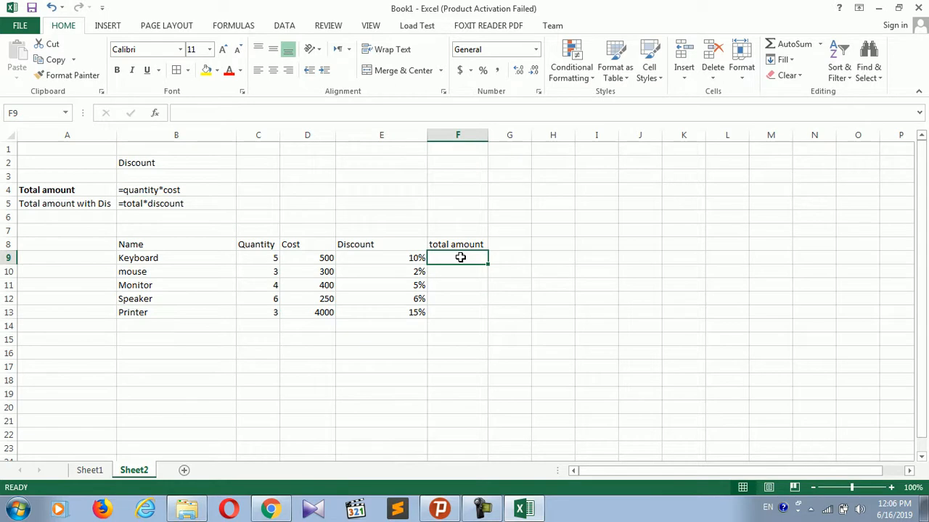
left_click_drag(153, 243, 471, 303)
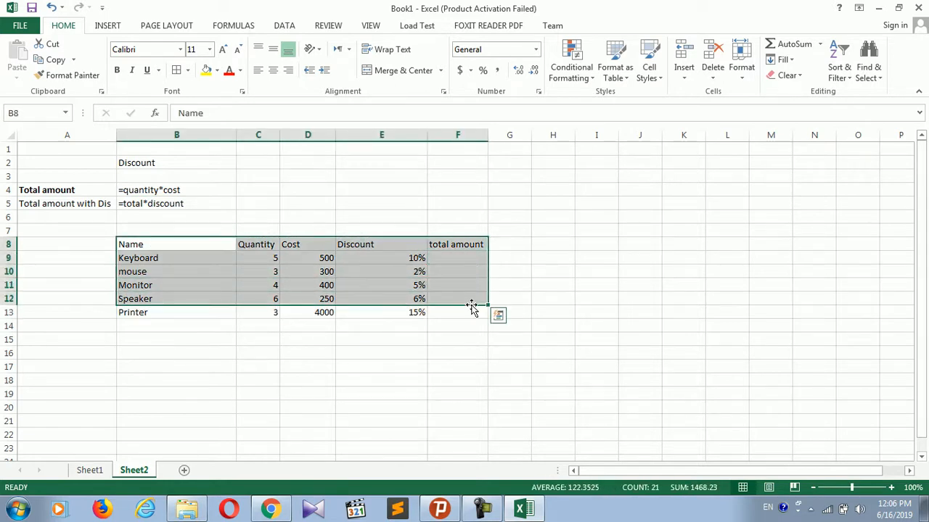
left_click(437, 334)
left_click_drag(149, 242, 455, 313)
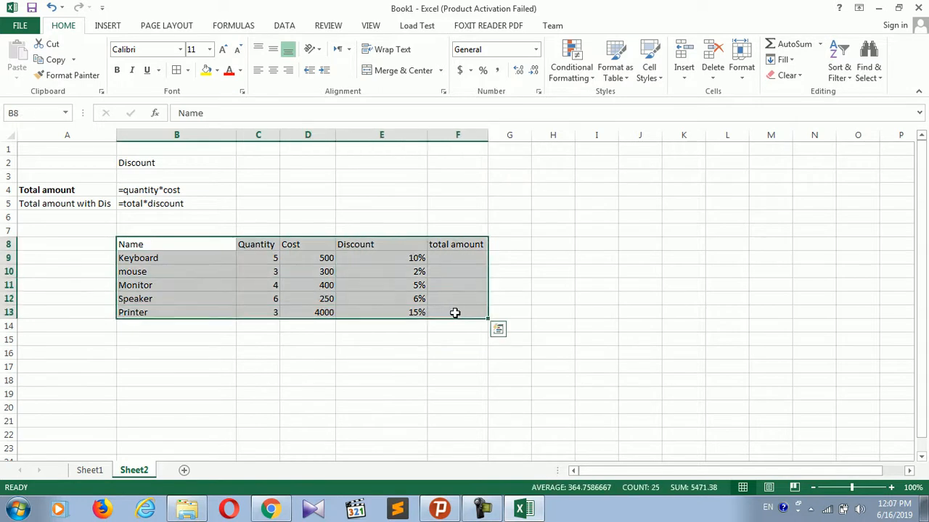
left_click(207, 70)
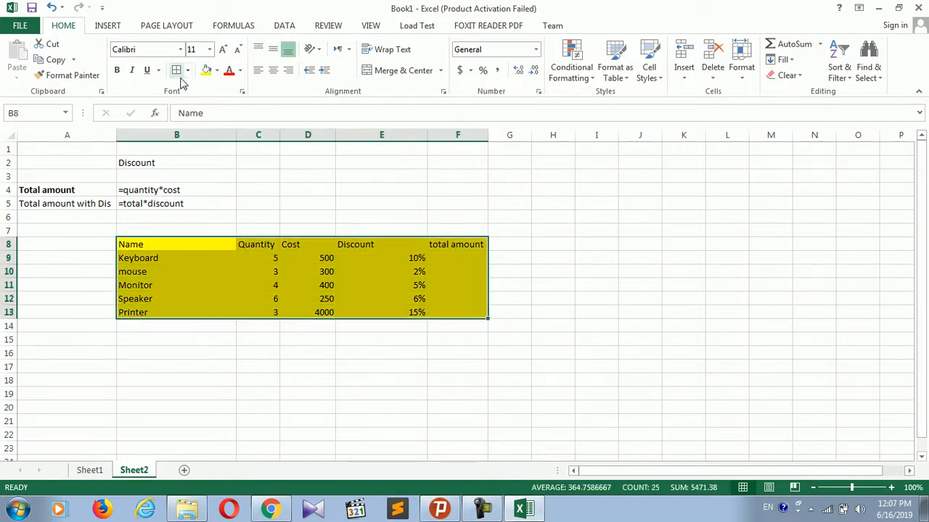
left_click(176, 70)
Calculate Keyboard's total amount in F9 with =C9*D9 and fill the formula down to F13
left_click(470, 256)
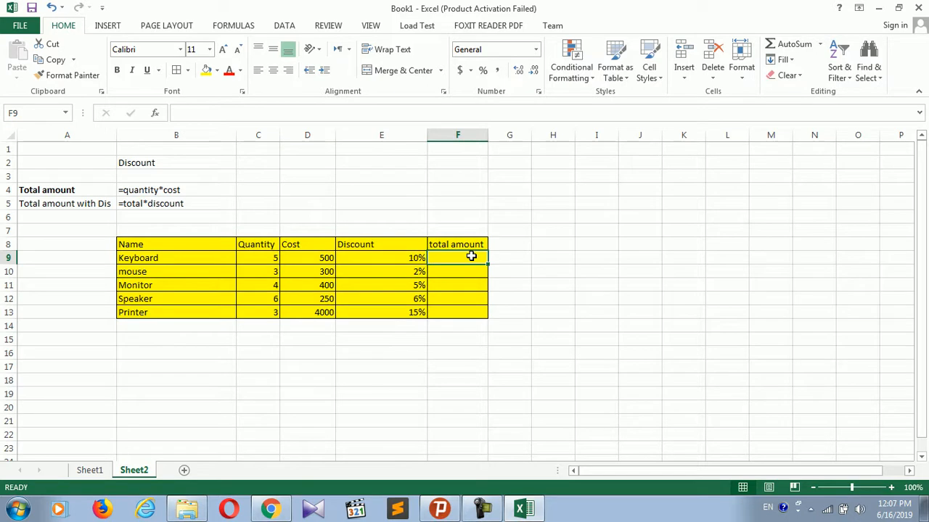
type("=")
left_click(271, 257)
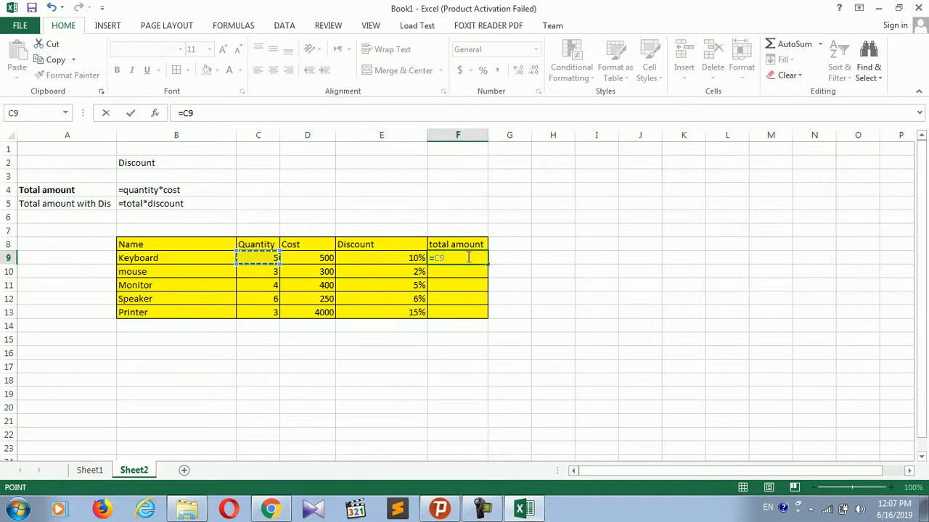
type("*")
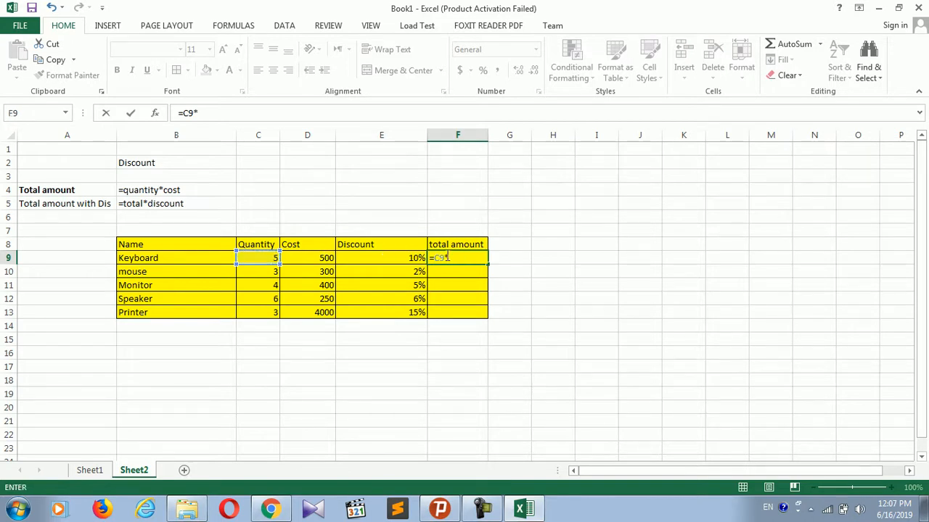
left_click(328, 258)
key("Return")
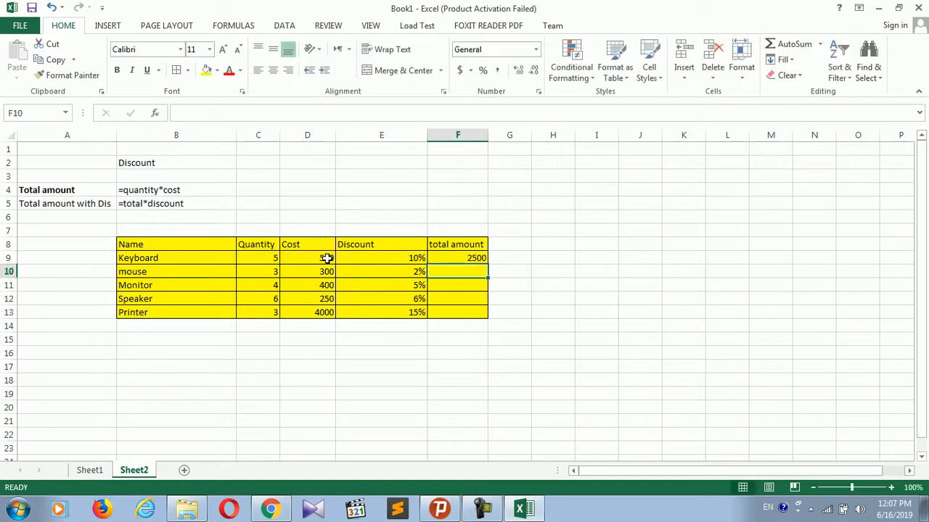
left_click(477, 258)
left_click_drag(488, 264, 488, 313)
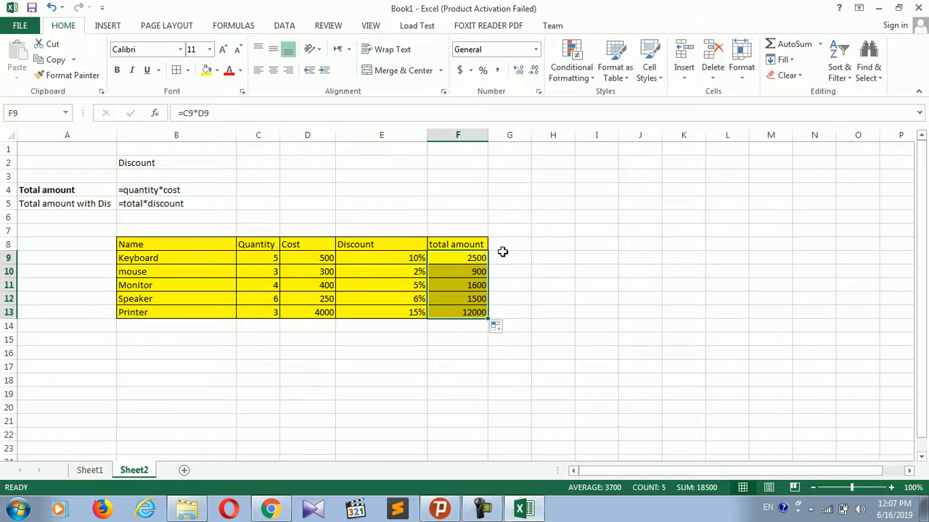
Widen column G and enter the header Discount amount in G8
left_click(513, 243)
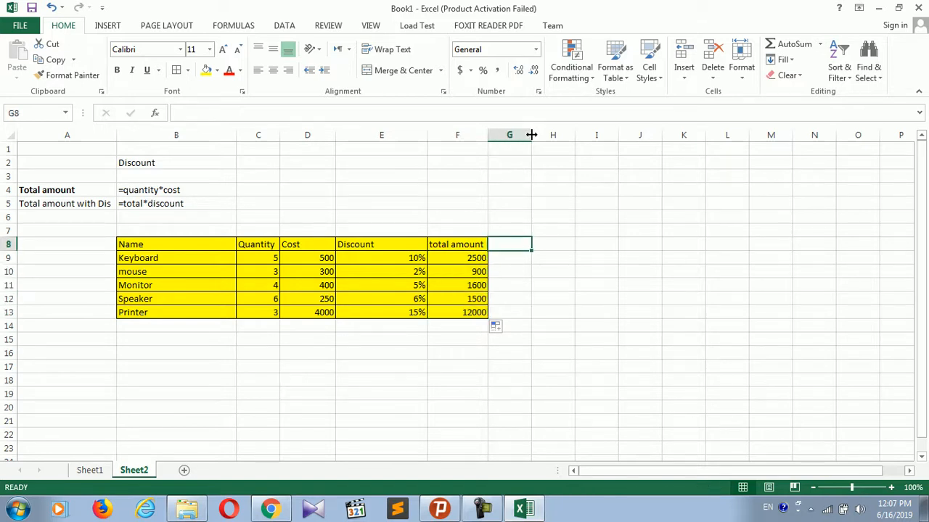
left_click_drag(531, 135, 570, 140)
type("Dsiou")
key("BackSpace")
key("BackSpace")
key("BackSpace")
key("BackSpace")
type("ic")
type("coun")
type("t amount")
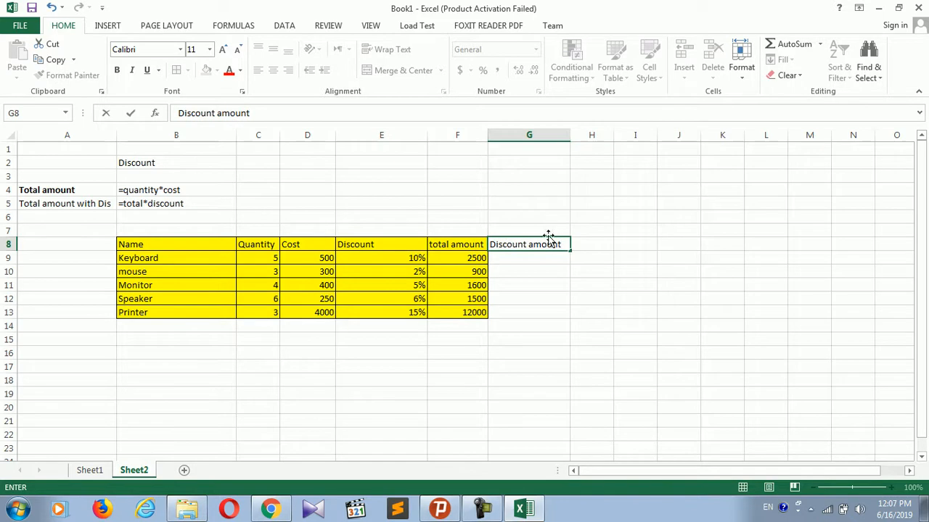
key("ctrl+Return")
Calculate Keyboard's discount amount in G9 with =F9*E9 and fill the formula down to G13
left_click(526, 270)
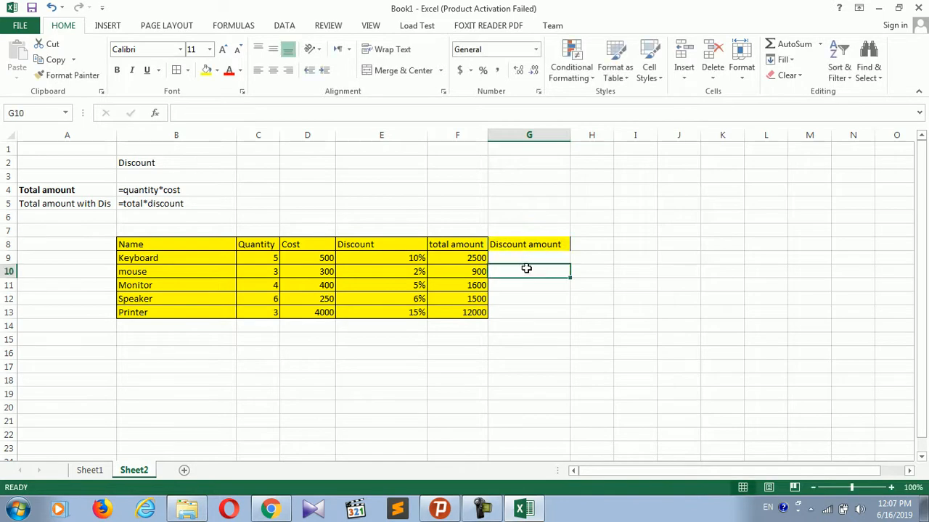
left_click(526, 258)
type("=")
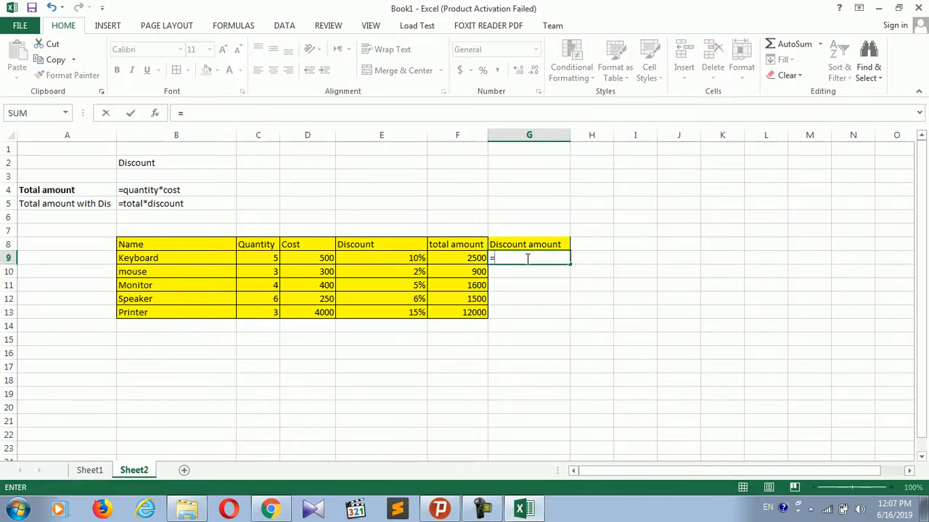
left_click(463, 262)
type("*")
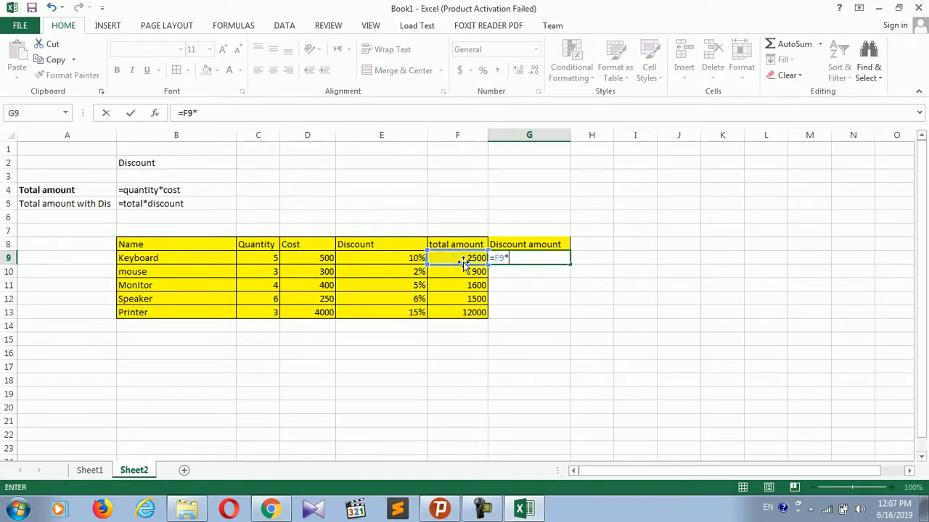
left_click(413, 258)
key("Return")
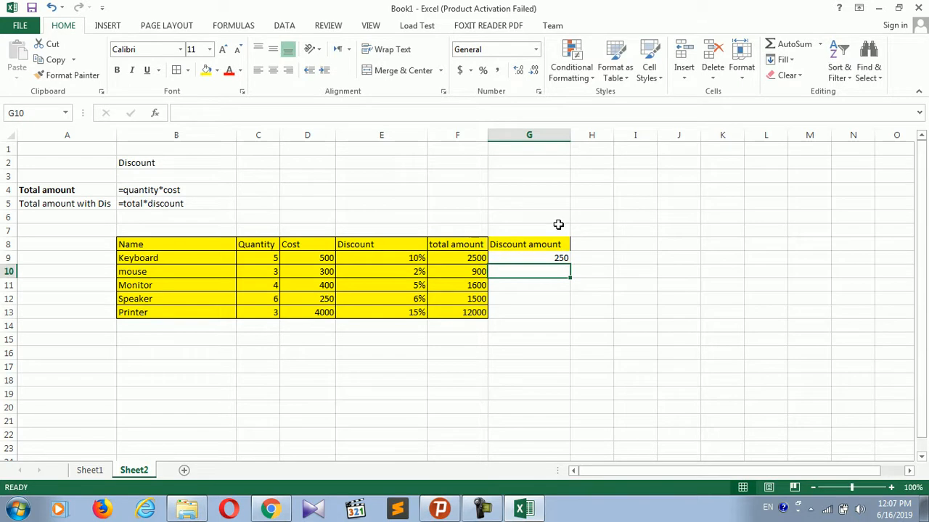
left_click(563, 259)
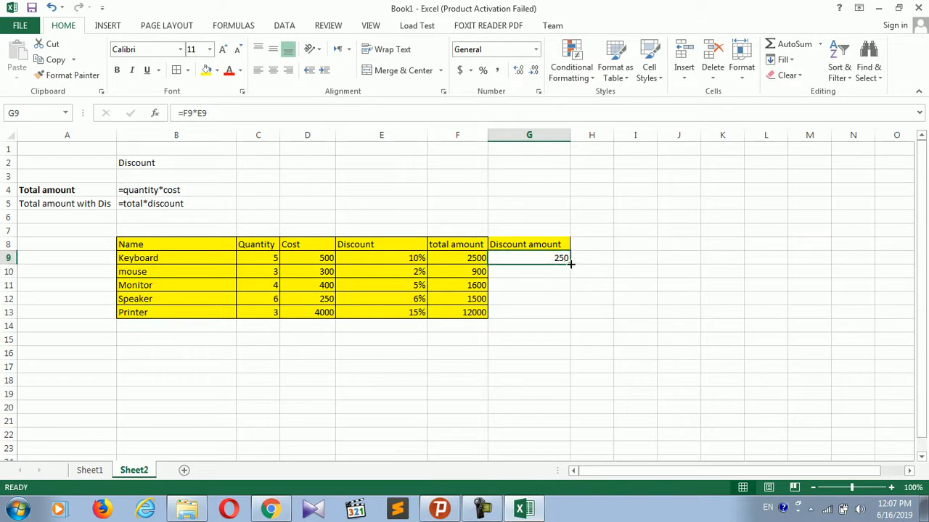
double_click(570, 265)
Examine the formulas in the Discount amount column and the Keyboard total and discount cells they refer to
left_click(569, 260)
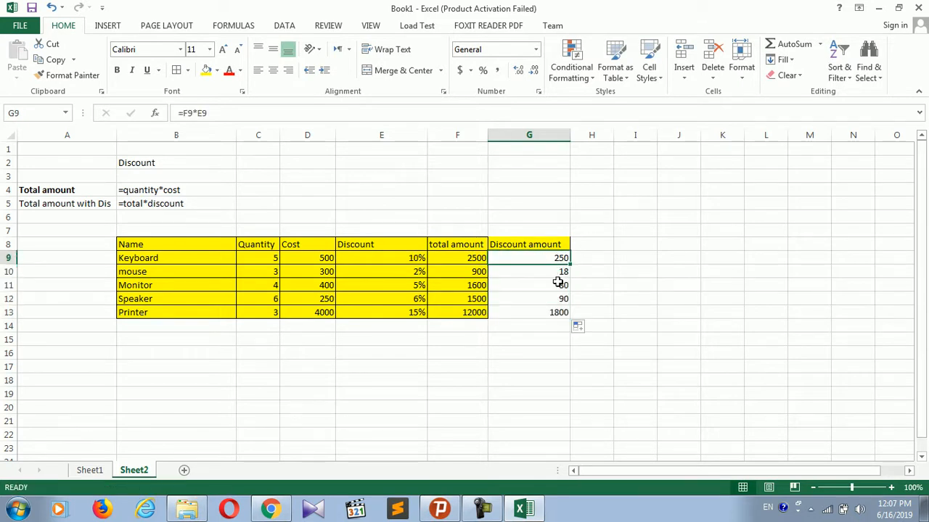
left_click(563, 275)
left_click(560, 285)
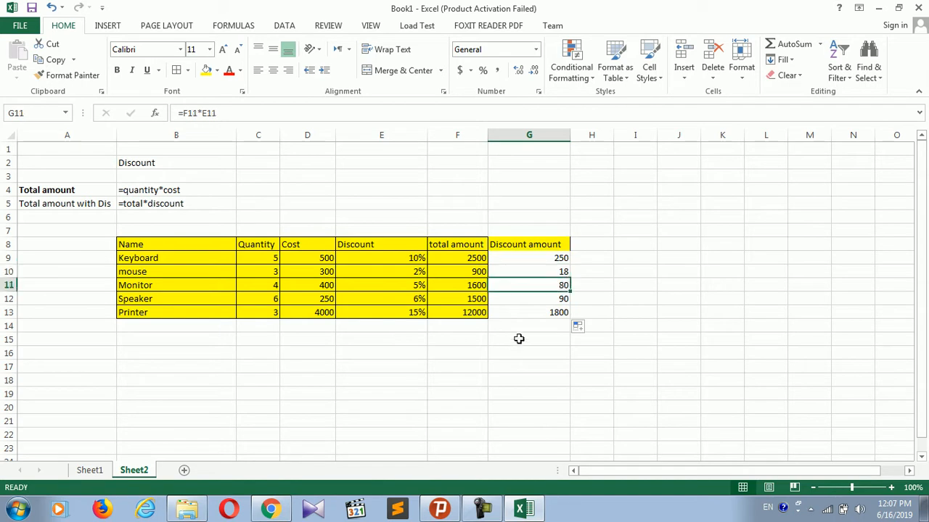
left_click(560, 303)
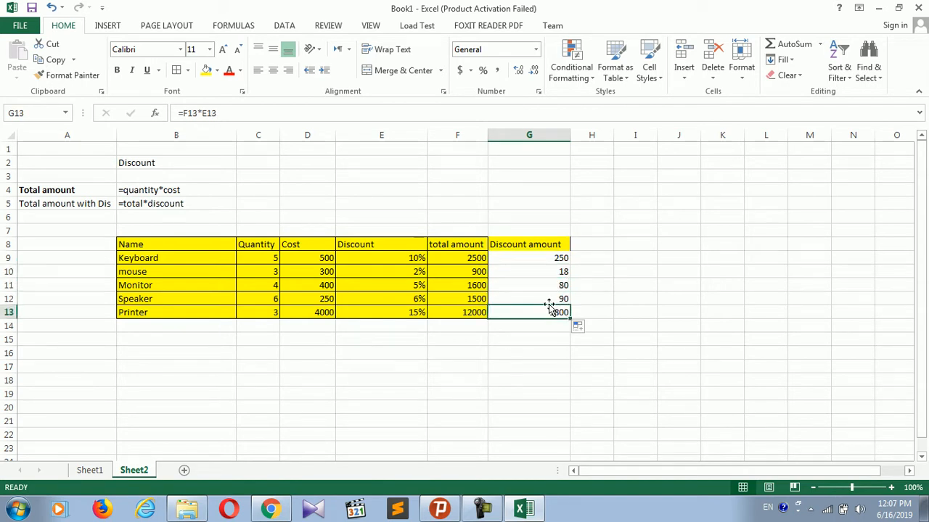
left_click(546, 259)
left_click(477, 256)
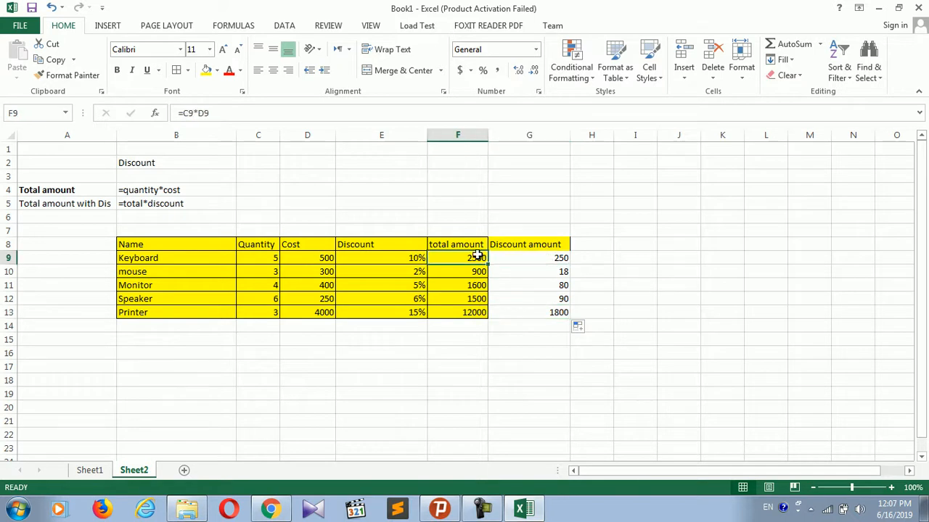
left_click(419, 257)
left_click(558, 260)
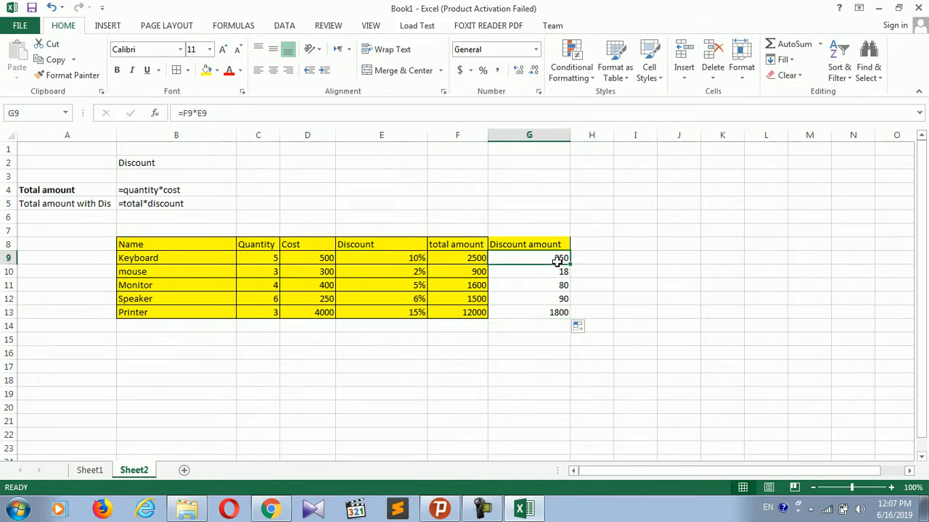
Fill the discount amount cells G9:G13 with yellow
left_click(539, 295)
left_click_drag(539, 255, 541, 317)
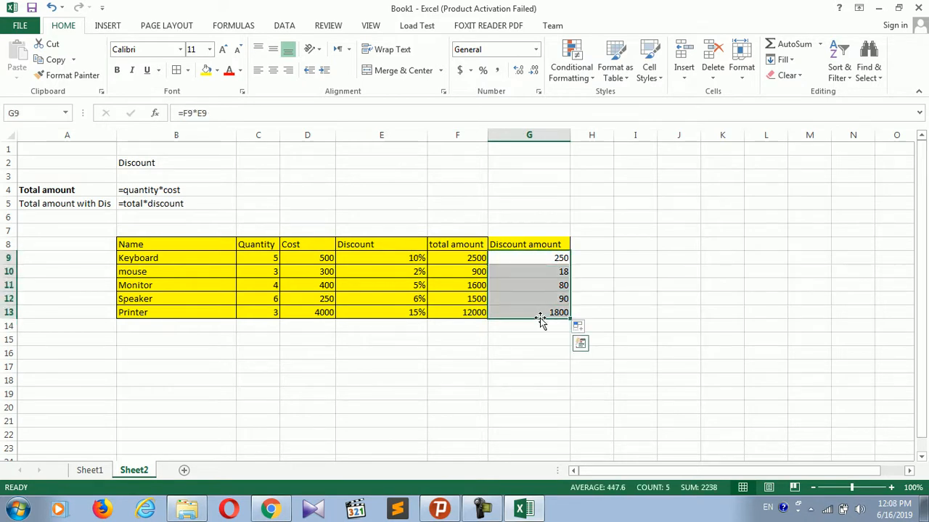
left_click(206, 73)
Enter the label Net Amount in A6, below the Total amount with Dis label
left_click(80, 217)
type("Net Pr")
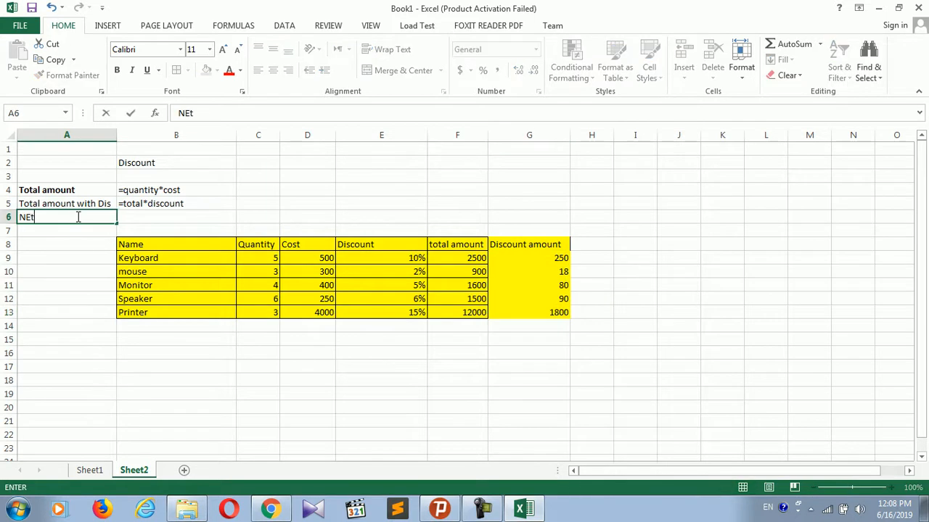
type("ice")
key("BackSpace")
key("BackSpace")
key("BackSpace")
key("BackSpace")
key("BackSpace")
type("ao")
key("BackSpace")
key("BackSpace")
type("Amount")
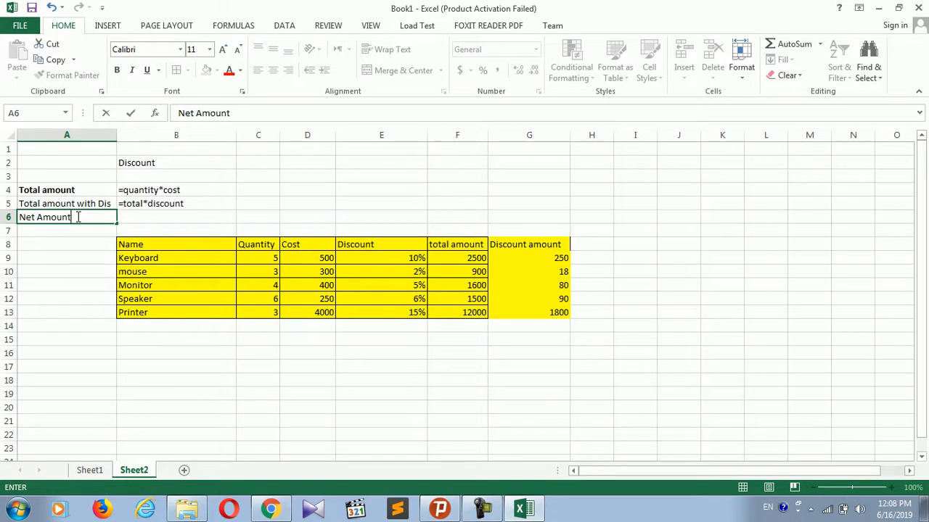
Enter the formula description =Total - discount amount as text in B6
left_click(149, 222)
type("=Total =")
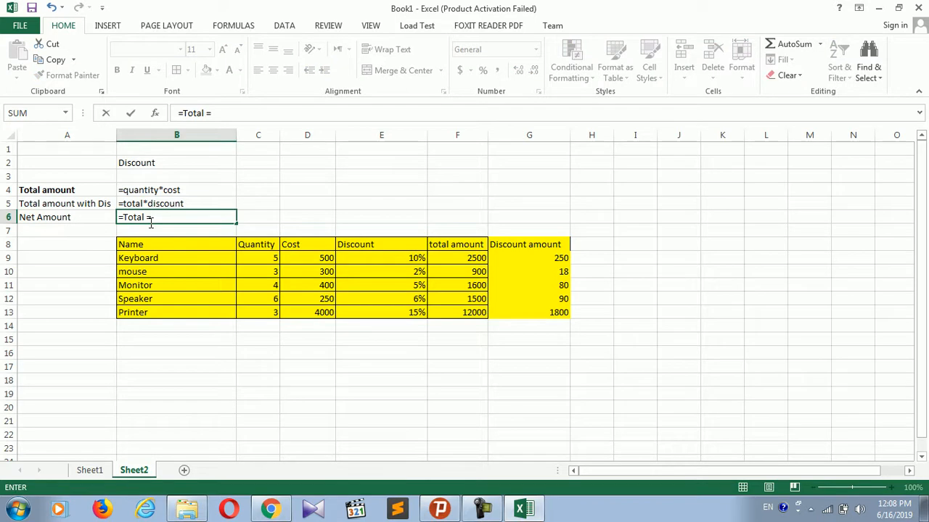
key("BackSpace")
type("- discount amount")
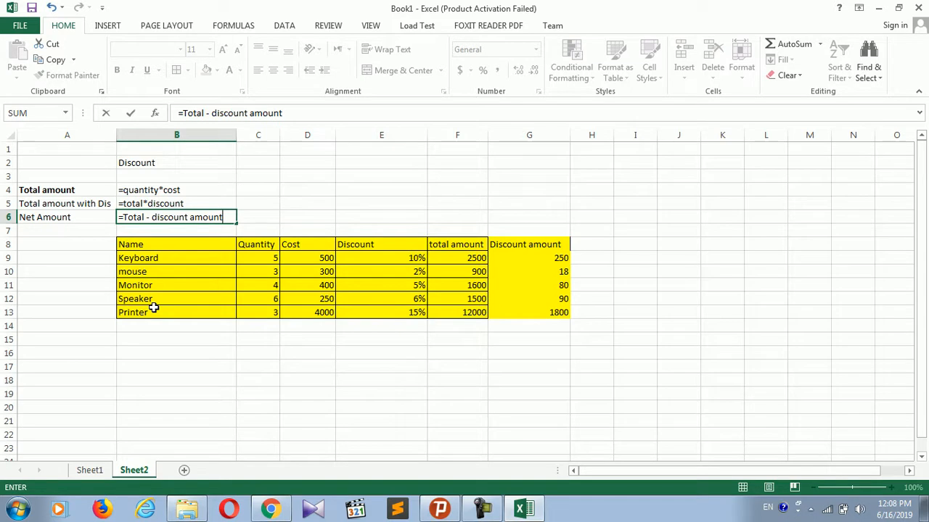
left_click(120, 217)
type("'")
key("Return")
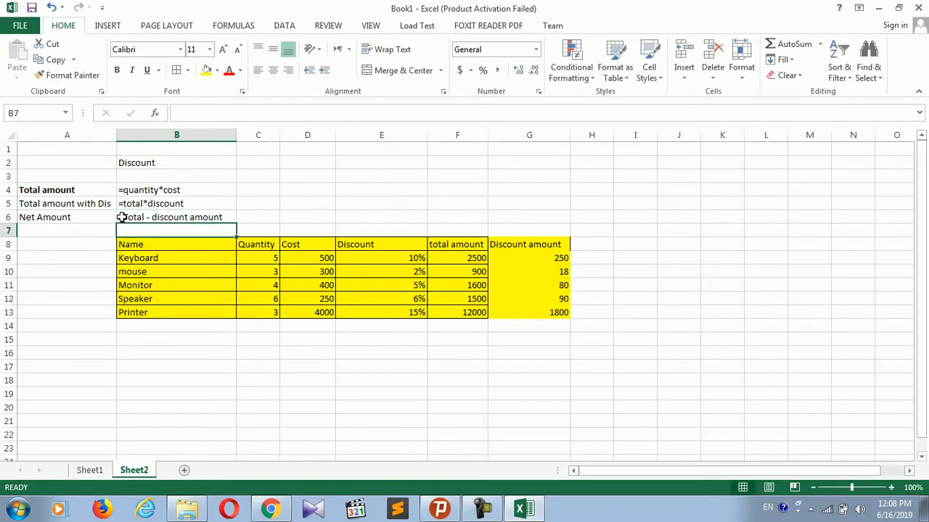
Make the formula descriptions in B4:B6 and their labels in A4:A6 bold
left_click_drag(135, 191, 148, 213)
key("ctrl+b")
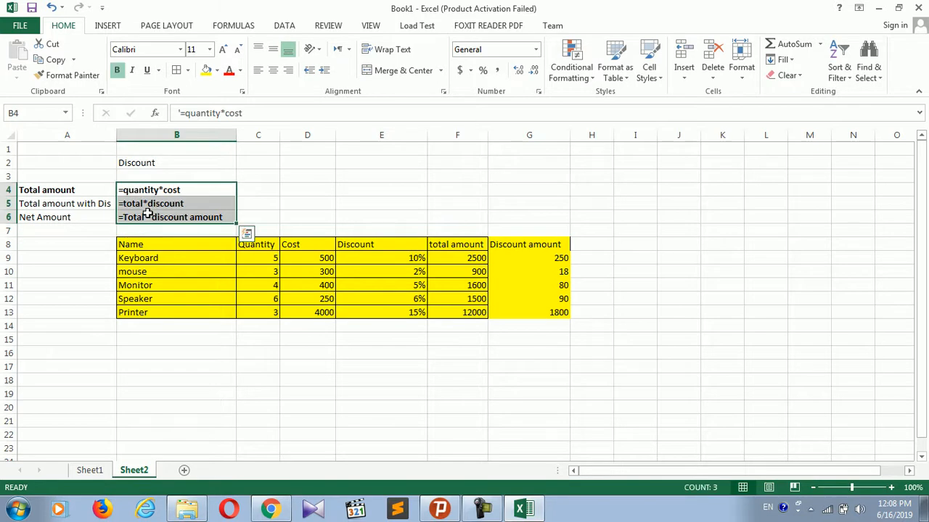
left_click_drag(65, 190, 66, 217)
key("ctrl+b")
key("ctrl+b")
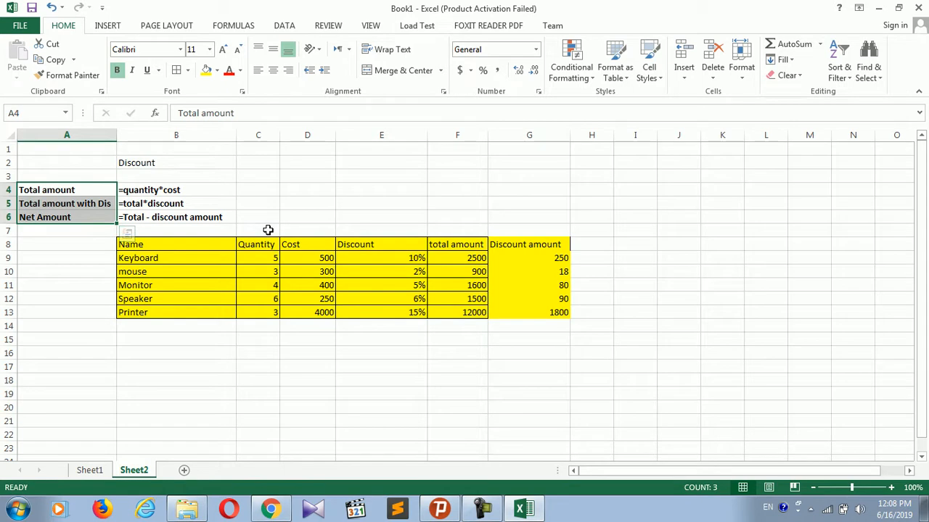
Widen column H and enter the header Net Amount in H8
left_click(596, 245)
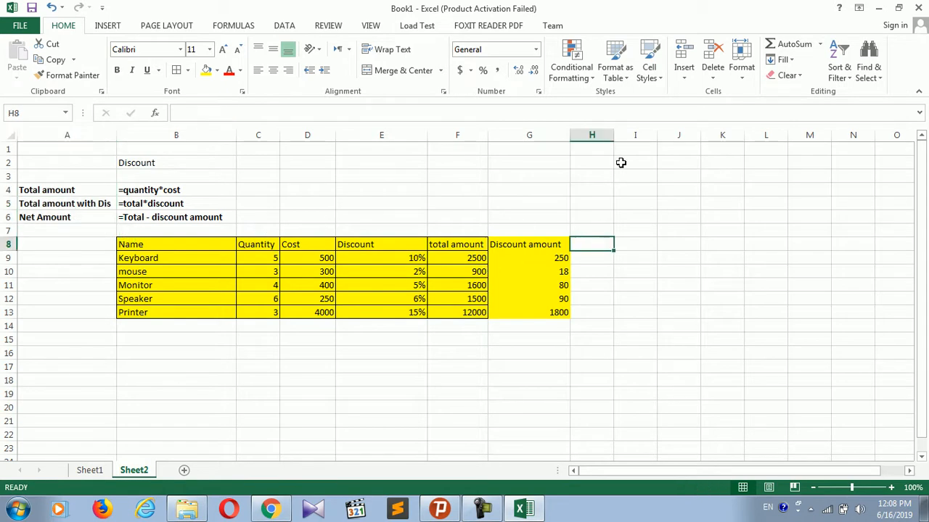
left_click_drag(613, 135, 646, 147)
type("Net Amount")
key("Return")
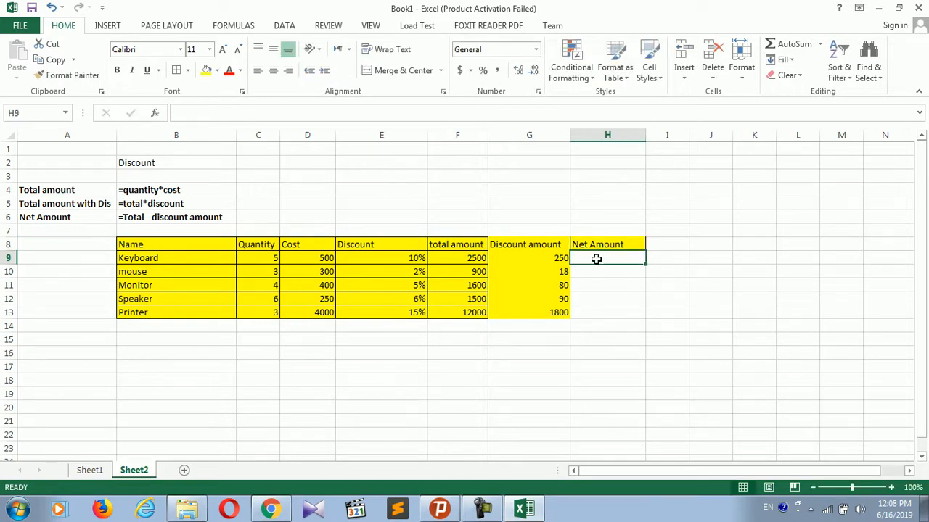
Calculate Keyboard's net amount in H9 with =F9-G9 and fill the formula down to H13
type("=")
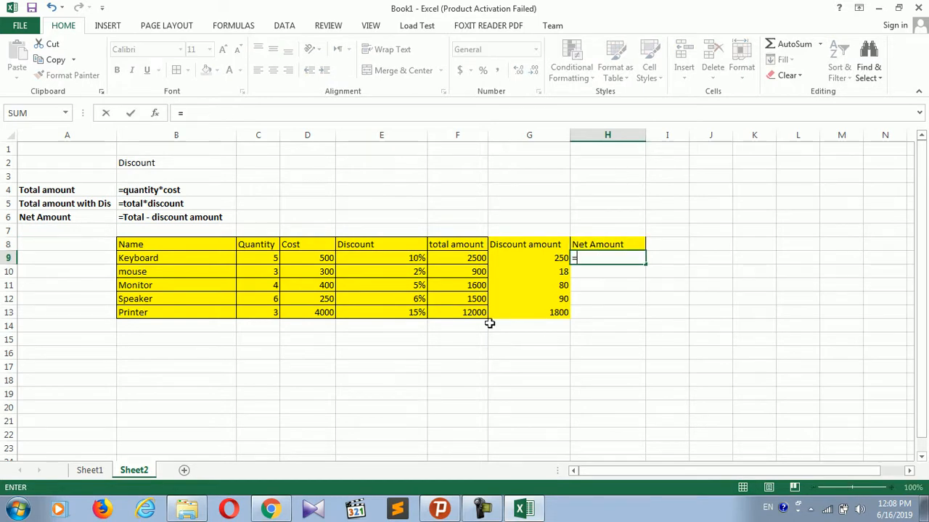
left_click(463, 263)
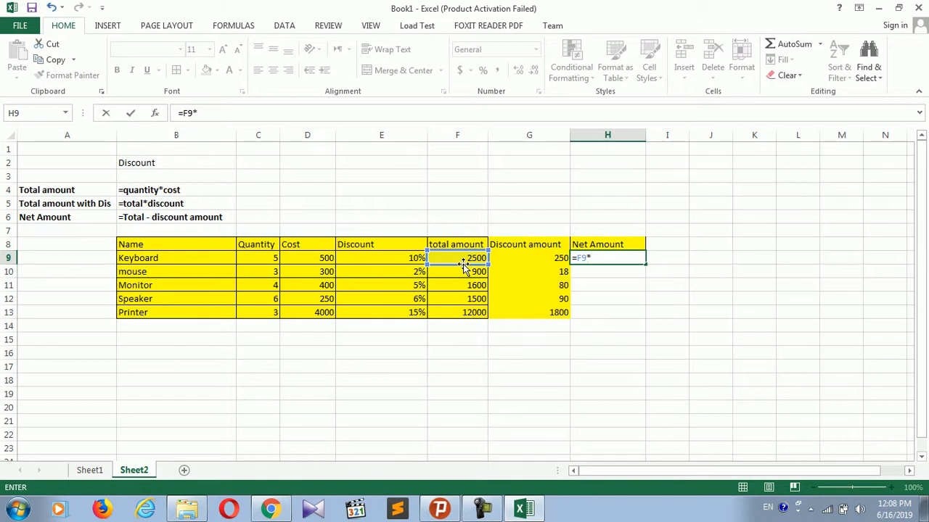
type("-")
left_click(530, 259)
key("Return")
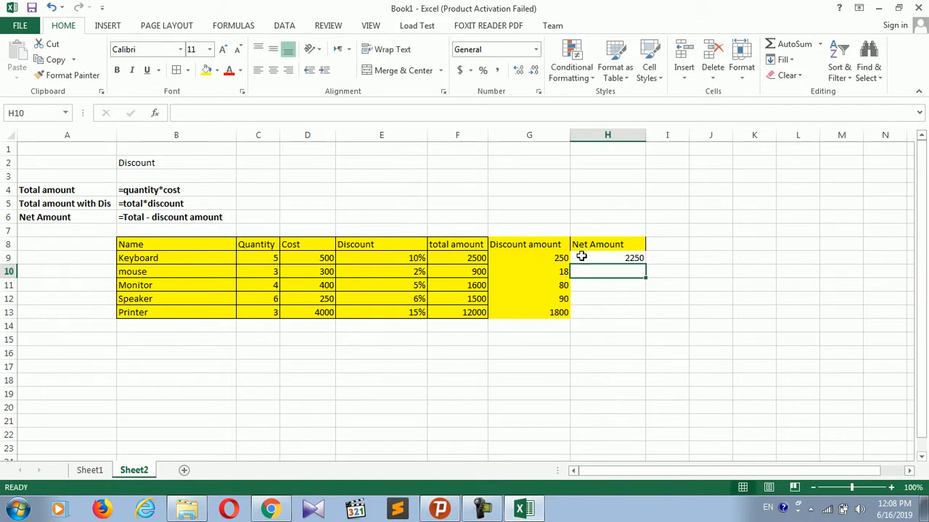
left_click(613, 258)
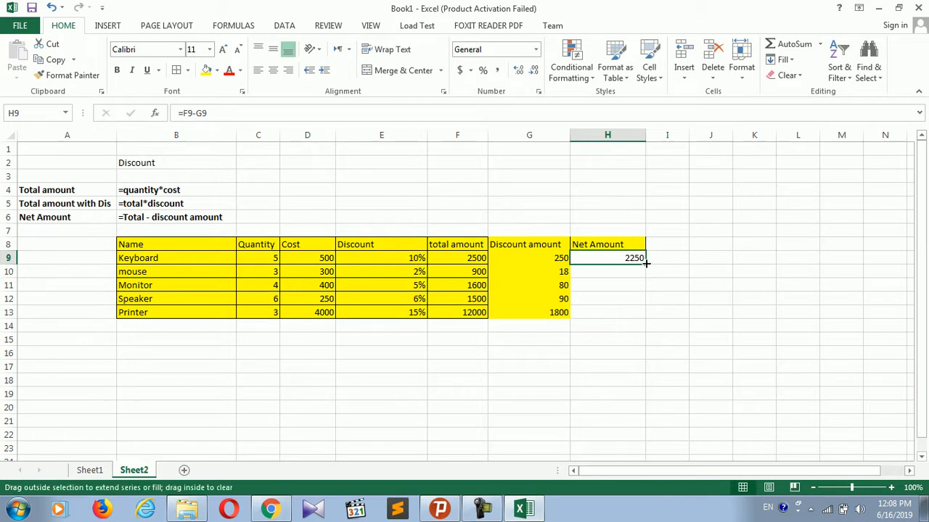
double_click(645, 265)
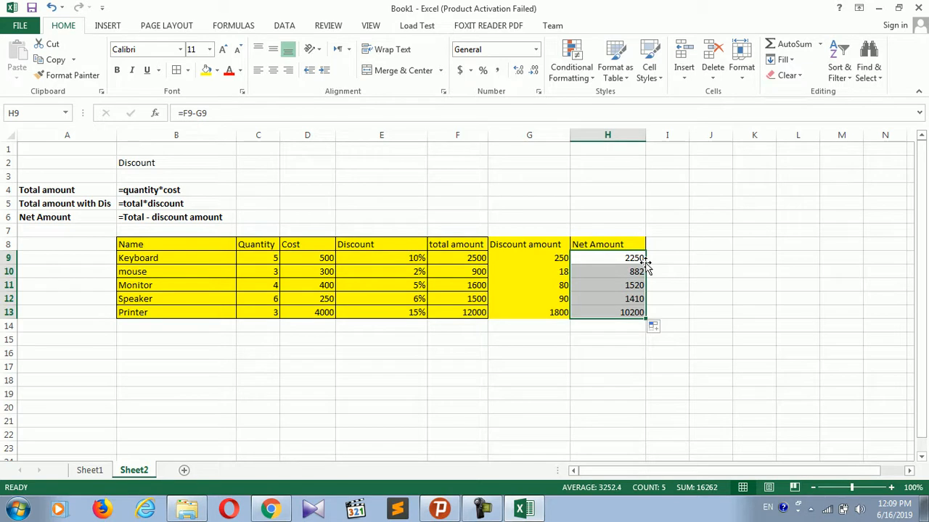
Apply cell borders to the Discount amount column, G8:G13
left_click(507, 298)
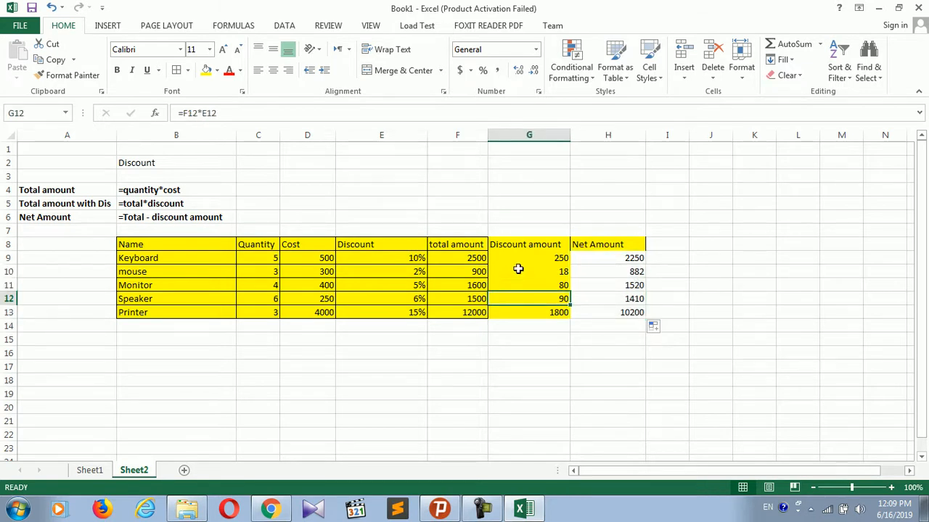
left_click_drag(516, 244, 515, 311)
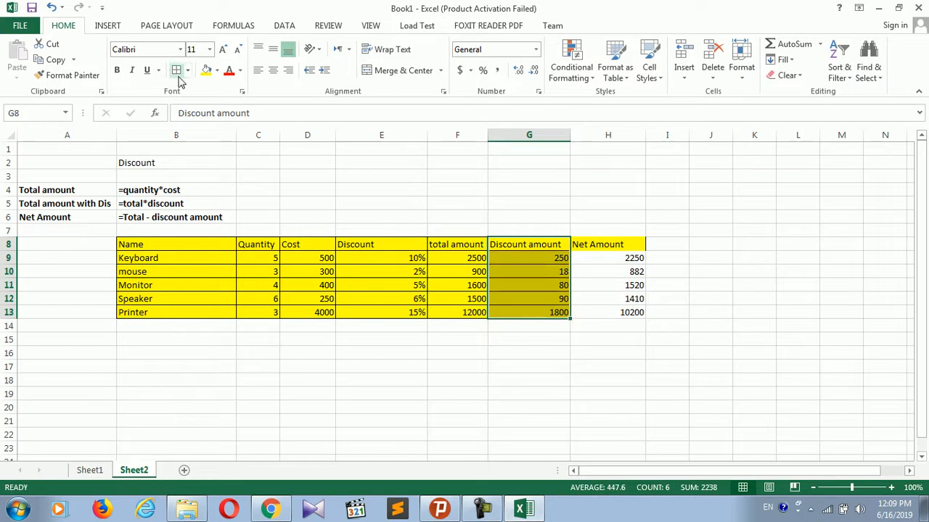
Examine the Keyboard row's quantity, cost, discount, total, discount amount and net amount cells to trace how each formula is built
left_click(415, 259)
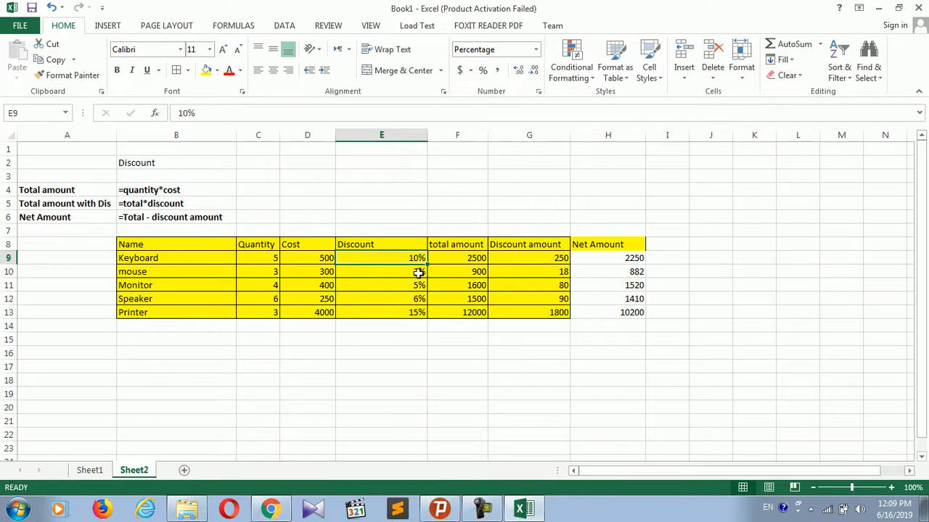
left_click(419, 272)
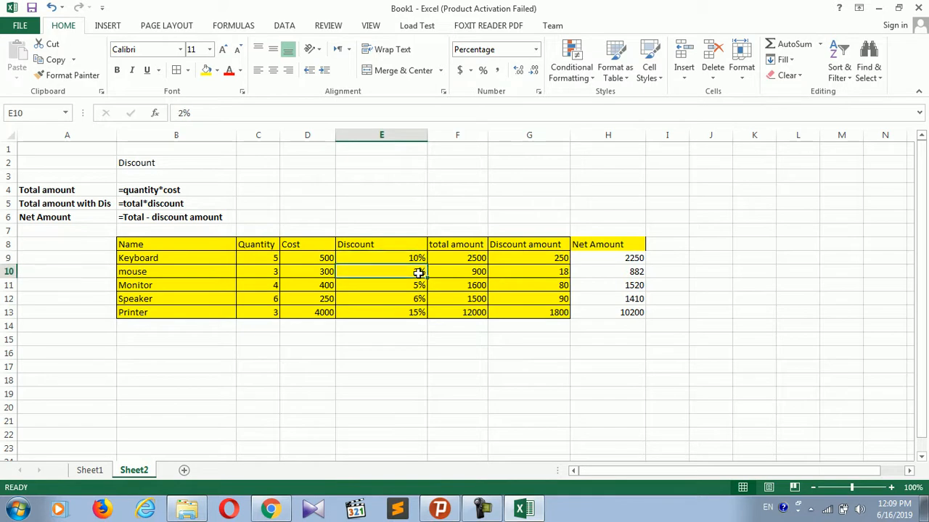
left_click(461, 259)
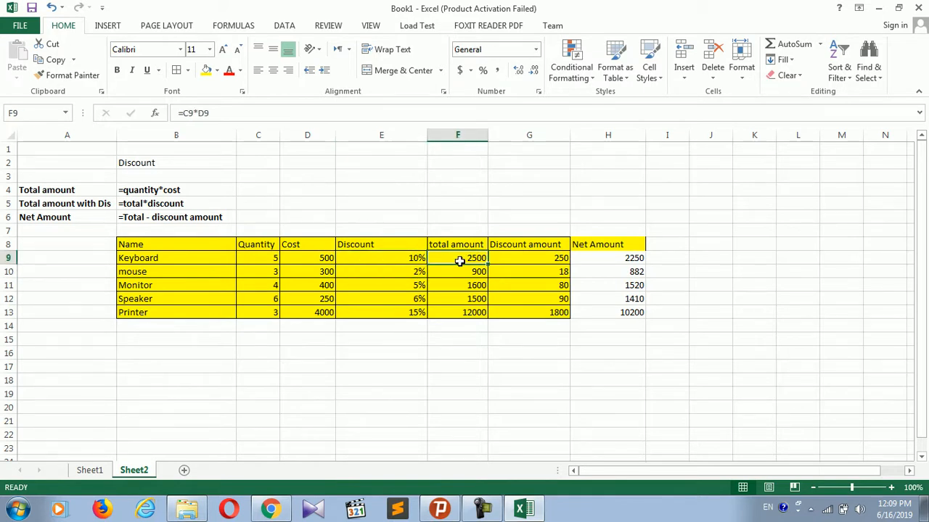
left_click(268, 262)
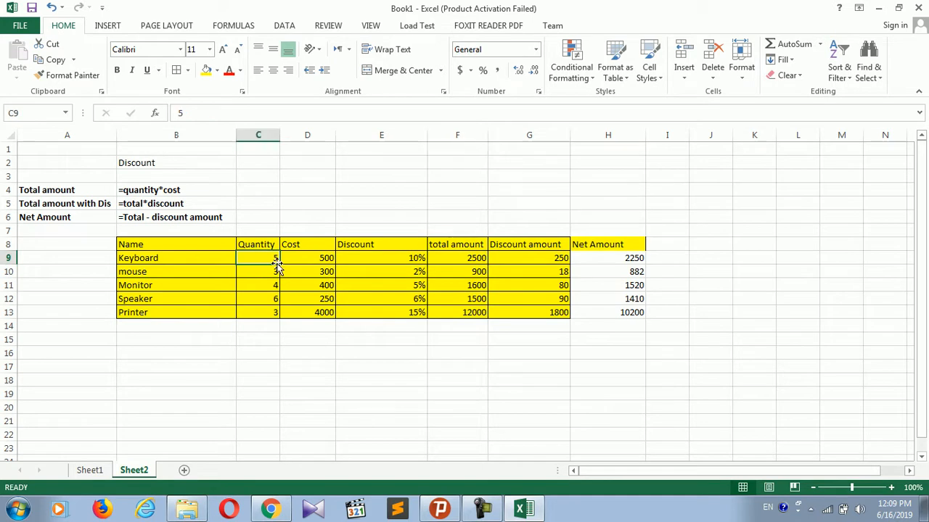
left_click(314, 257)
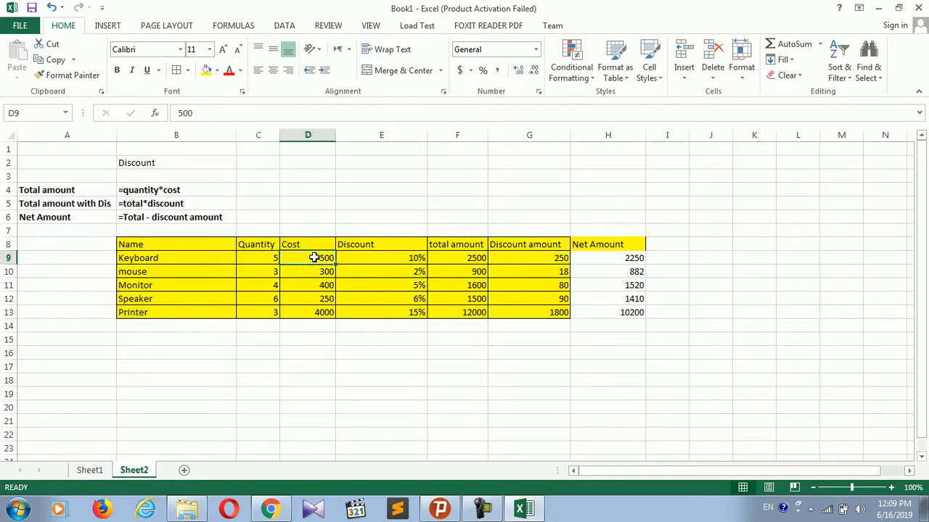
left_click(479, 256)
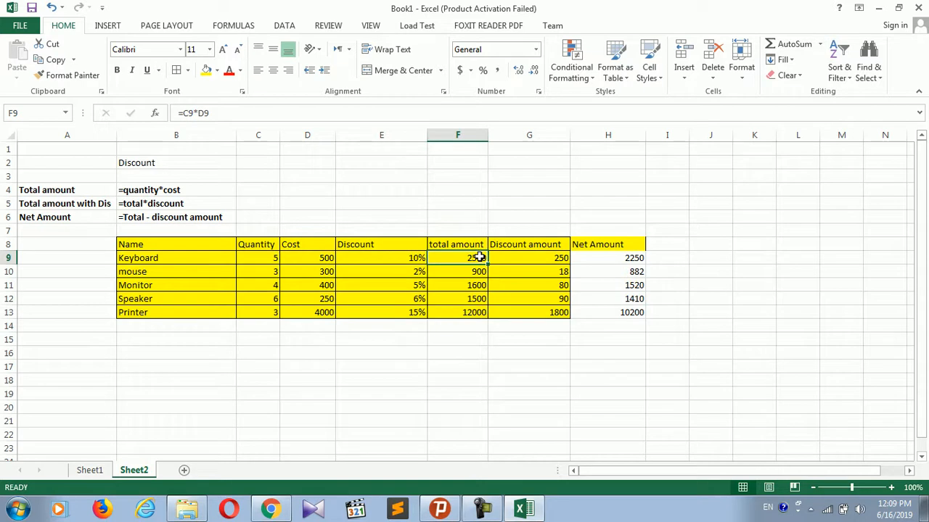
left_click(533, 259)
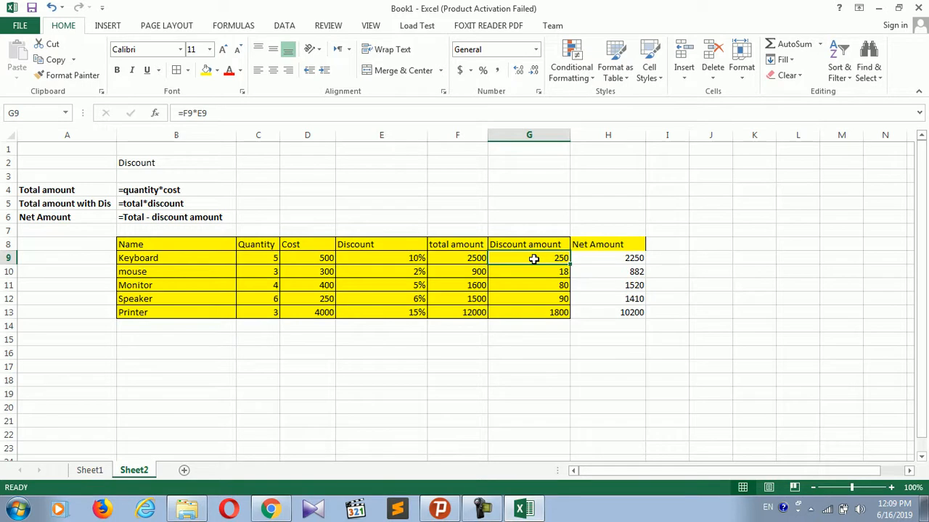
left_click(412, 259)
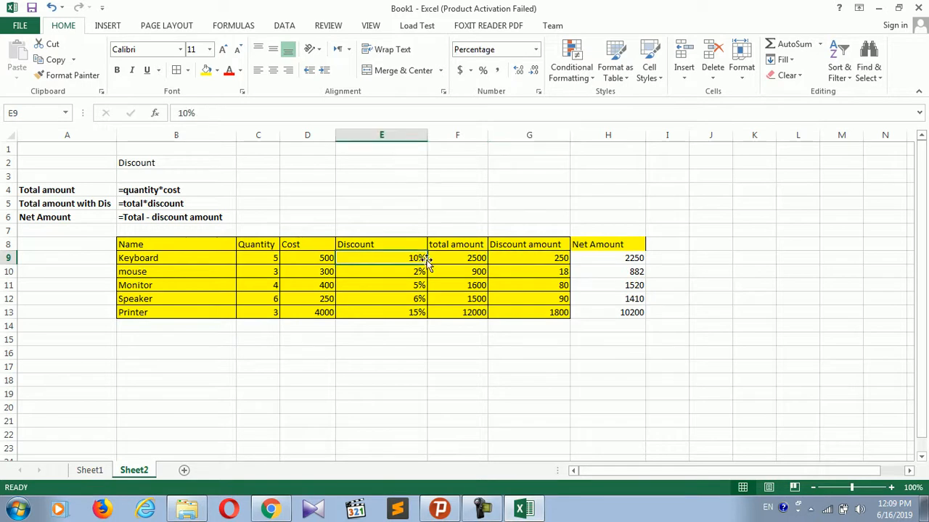
left_click(452, 260)
left_click(558, 266)
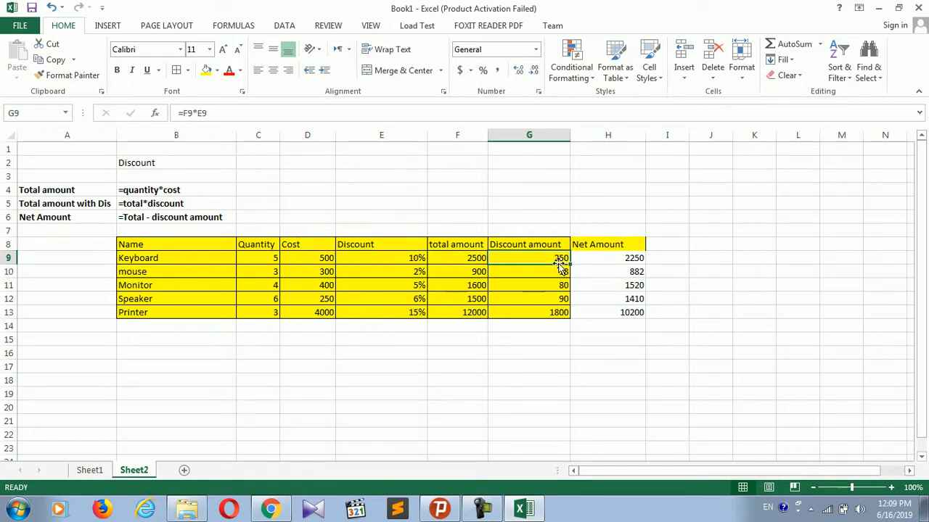
left_click(631, 260)
Fill the net amount cells H9:H13 with yellow and apply cell borders to them
left_click_drag(622, 259, 616, 315)
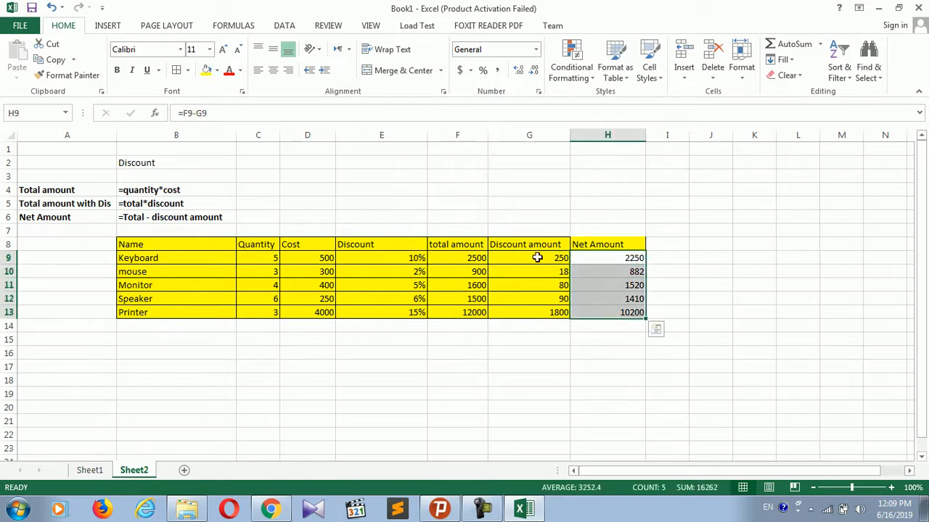
left_click(206, 72)
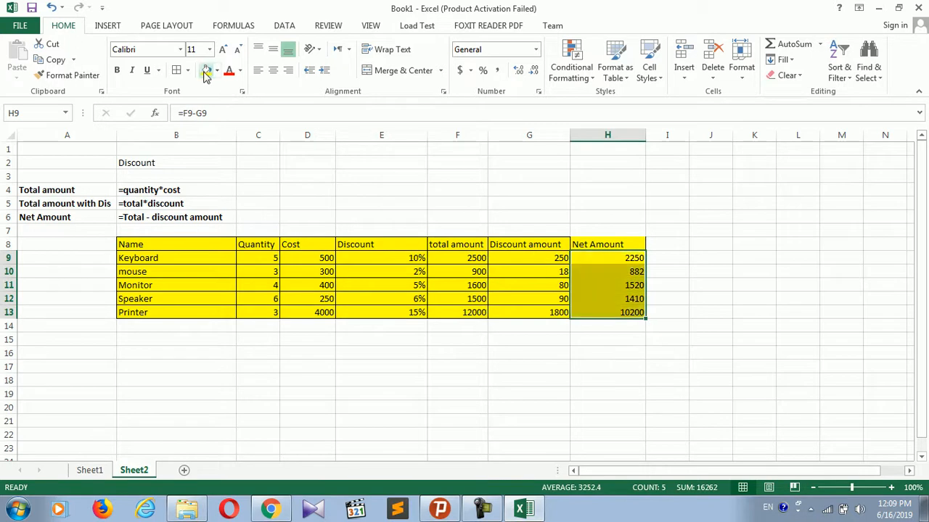
left_click(613, 285)
left_click(626, 261)
left_click_drag(626, 262, 620, 313)
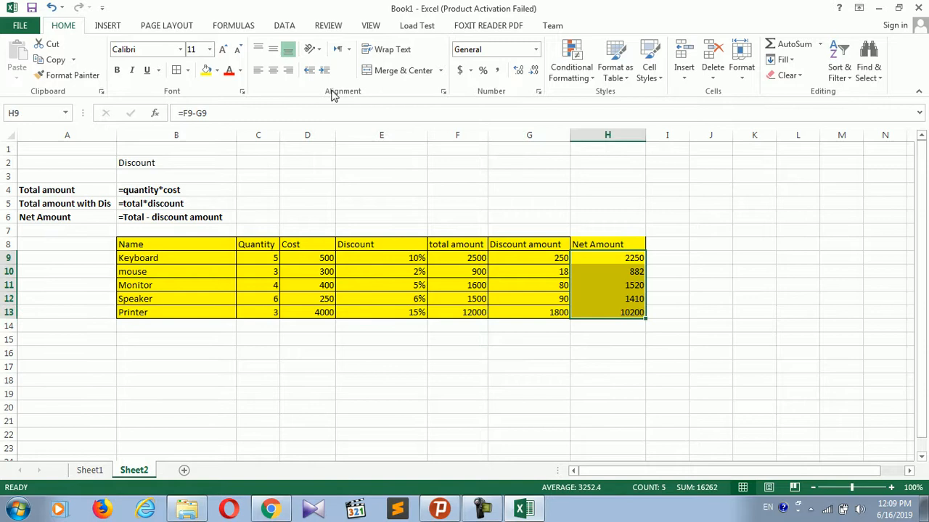
left_click(177, 70)
left_click(590, 303)
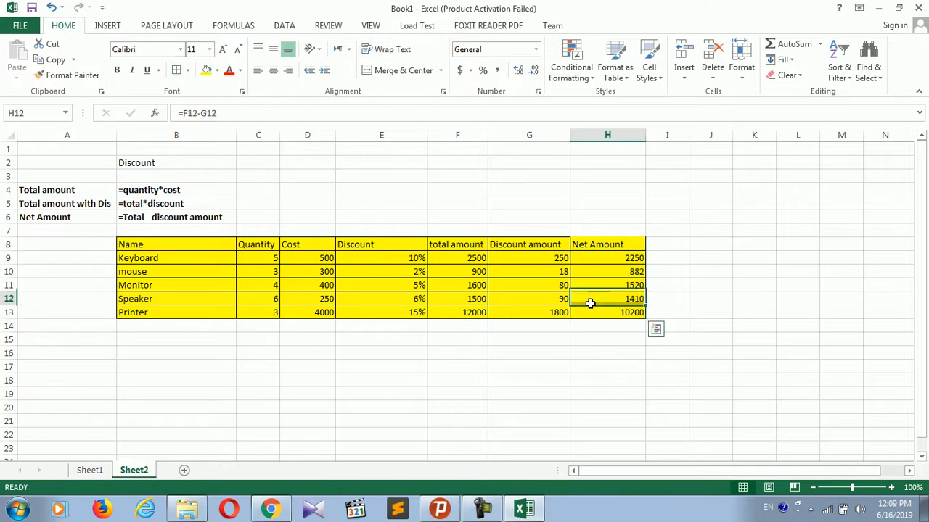
Review the data rows B9:H13 of the discount table and the formulas behind the Net Amount column
left_click(615, 257)
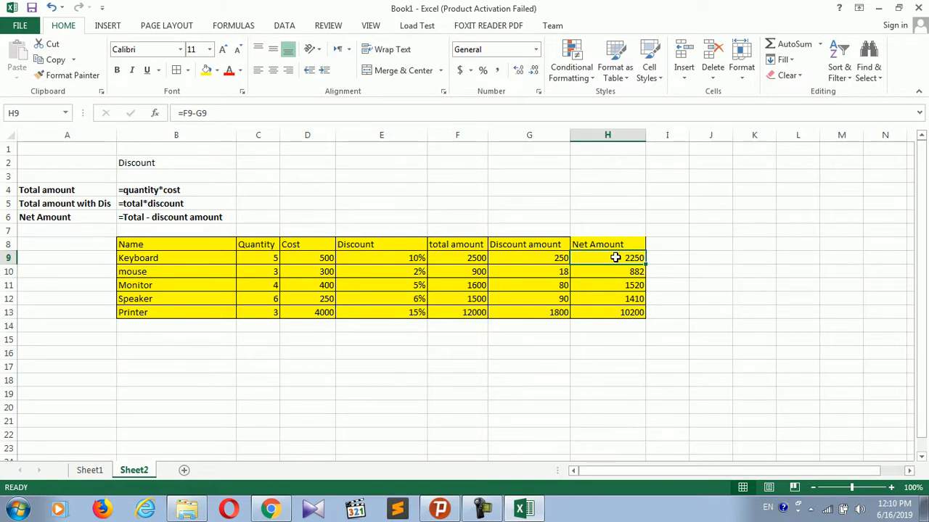
left_click_drag(153, 246, 150, 251)
left_click(150, 252)
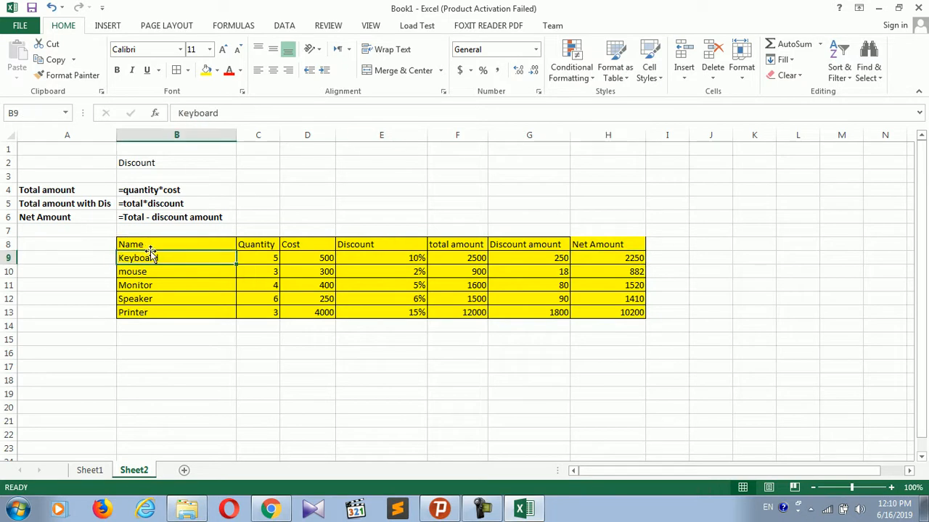
left_click(146, 303)
left_click_drag(140, 255, 346, 271)
left_click(251, 285)
left_click_drag(152, 257, 615, 312)
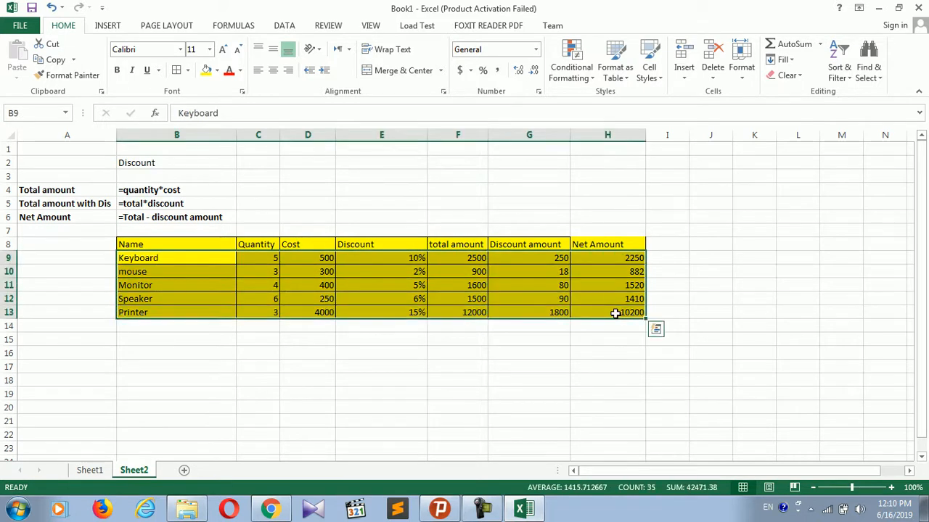
left_click(618, 259)
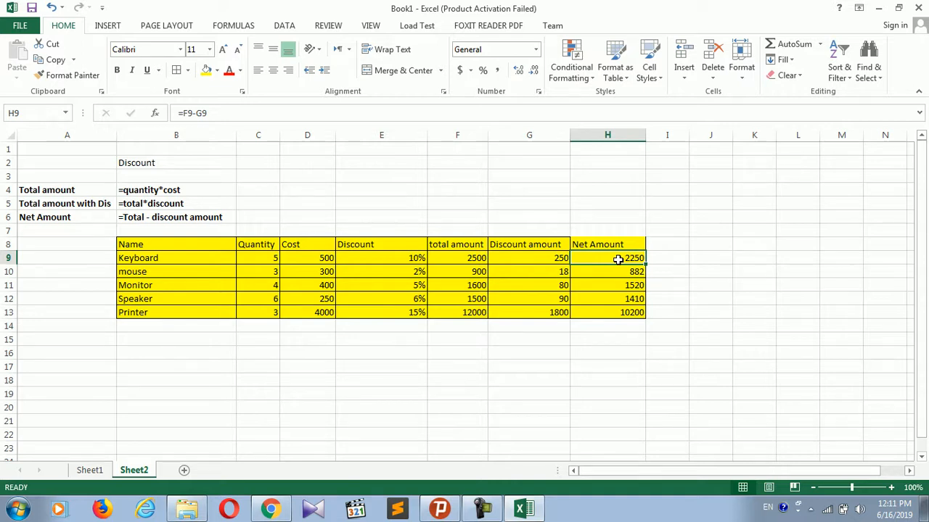
left_click(460, 260)
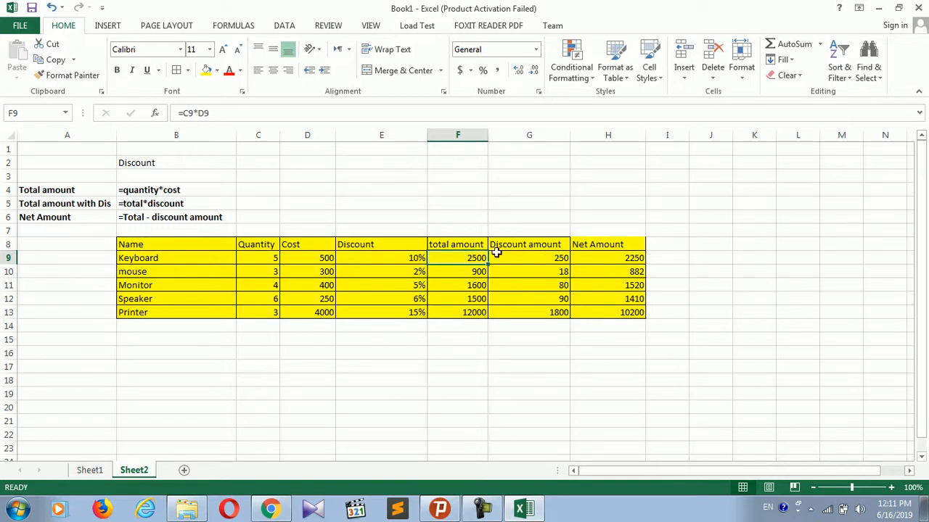
left_click(410, 260)
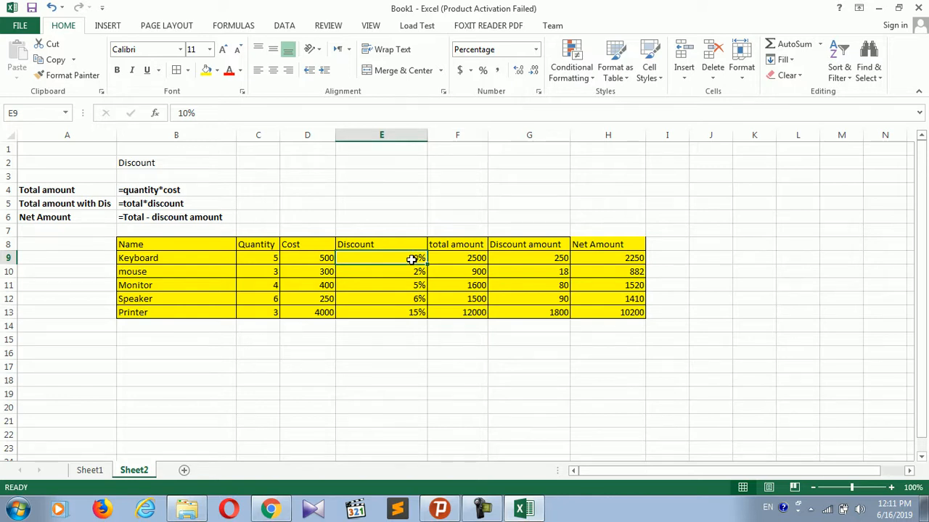
left_click(624, 269)
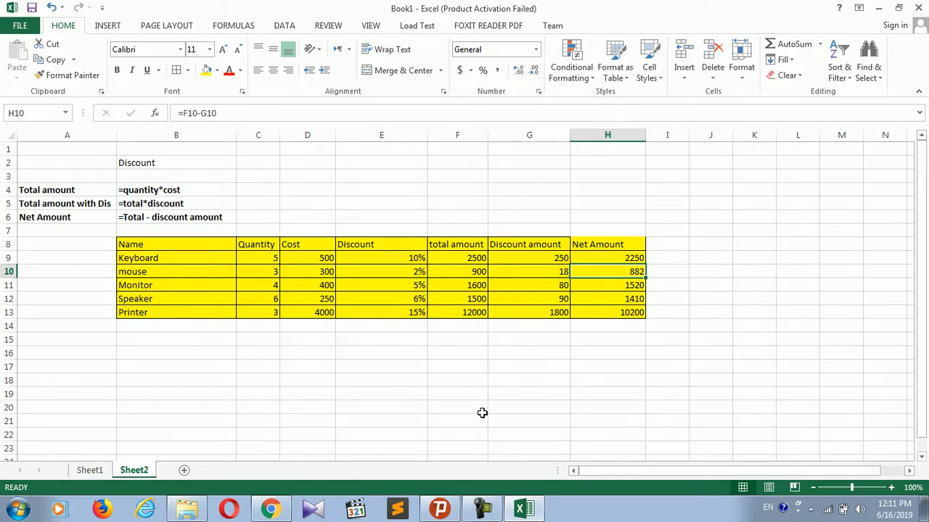
left_click(481, 509)
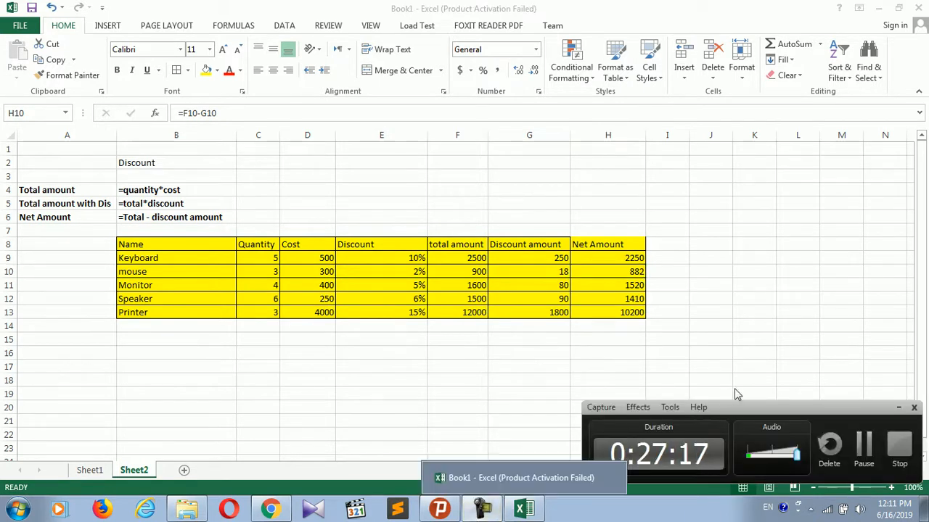